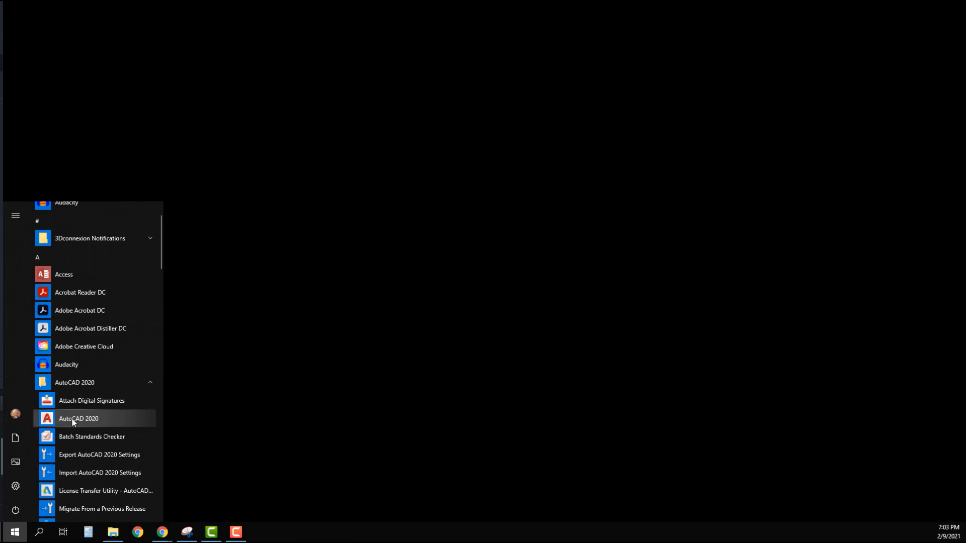
Launch AutoCAD 2020 and start a new drawing from the acad.dwt template
left_click(75, 419)
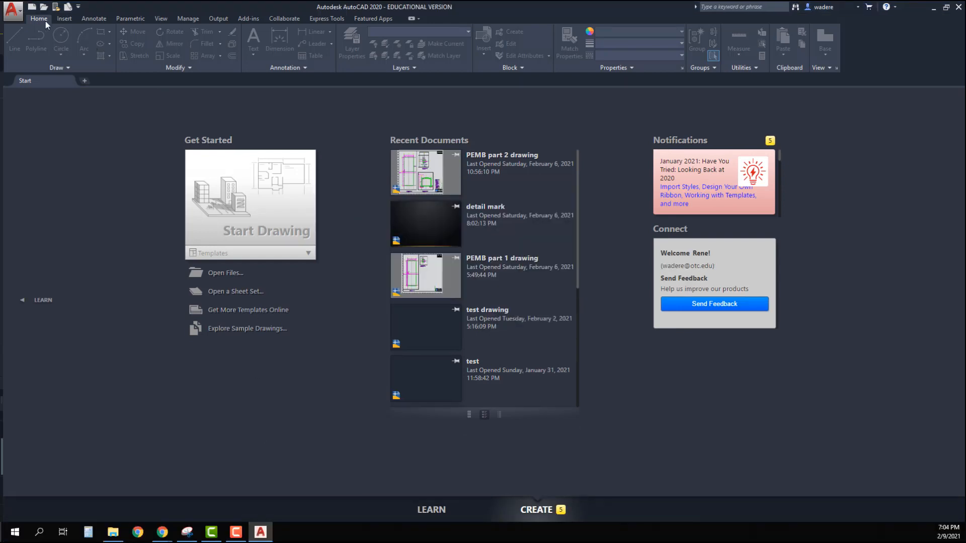
left_click(16, 18)
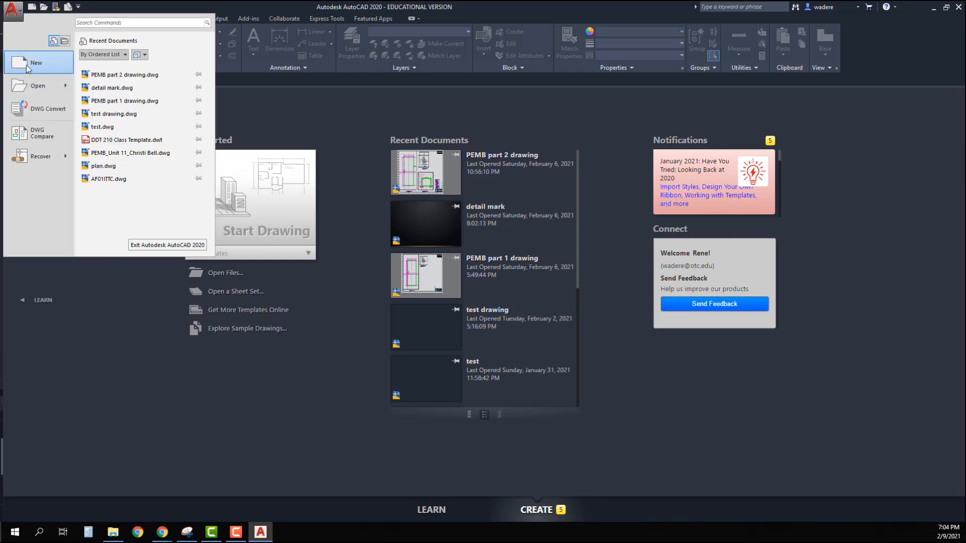
left_click(26, 65)
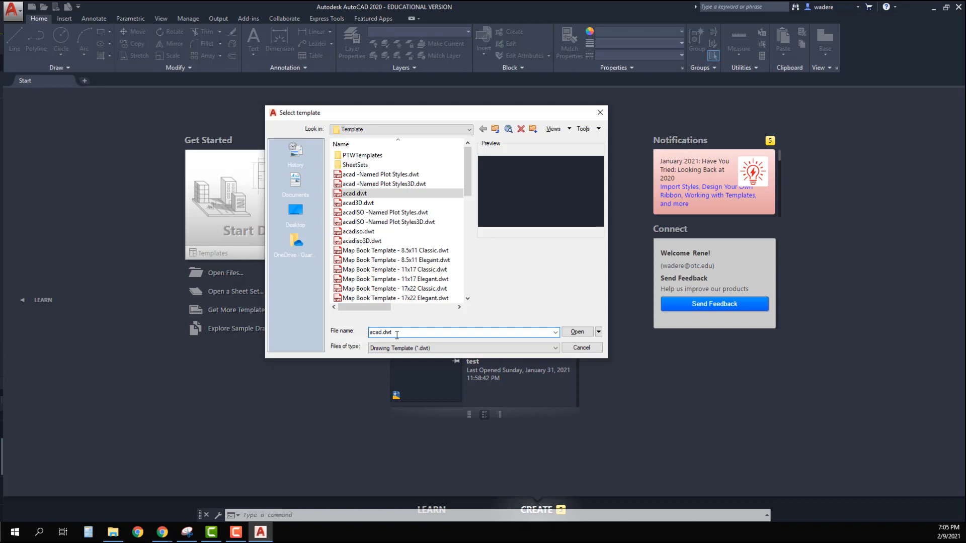
left_click(577, 332)
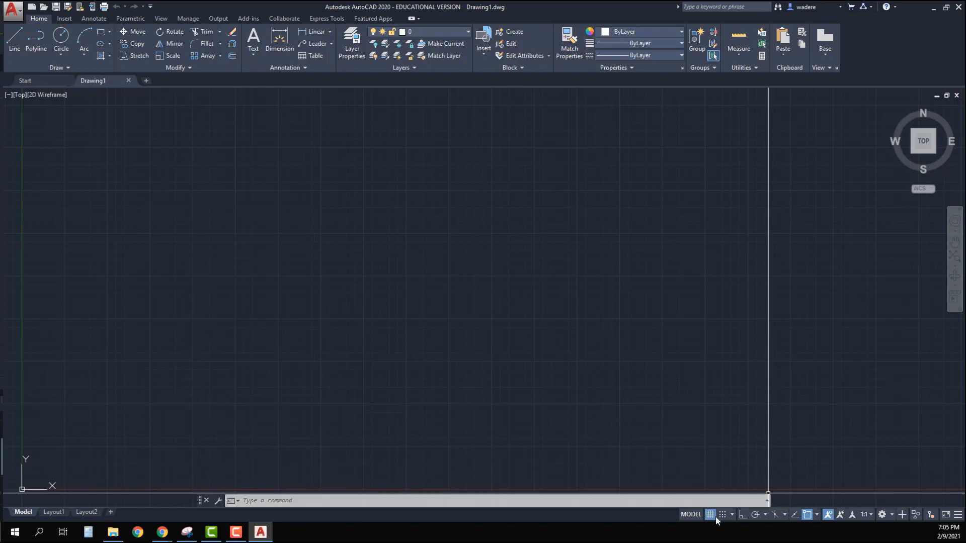
Turn off the drawing grid and set the DYNMODE system variable to 0
key("F7")
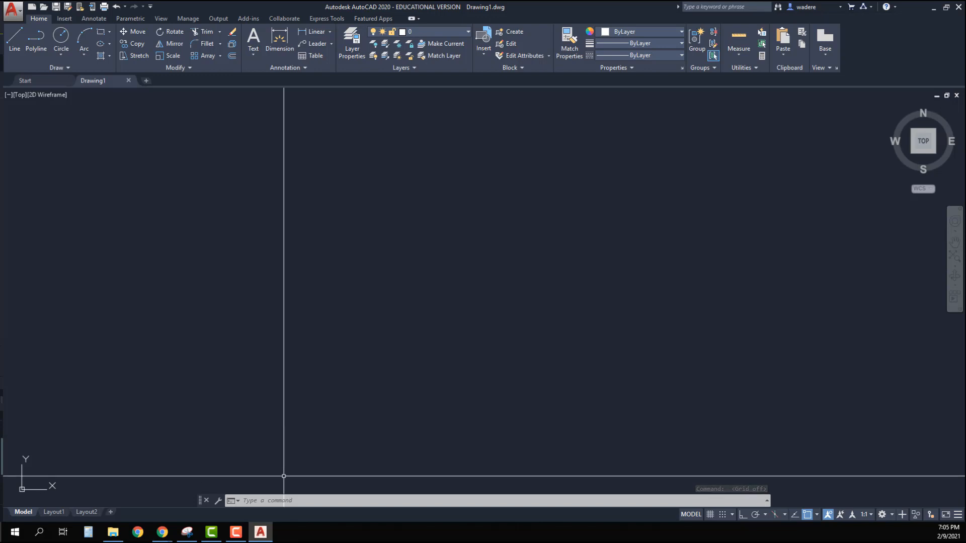
left_click(259, 502)
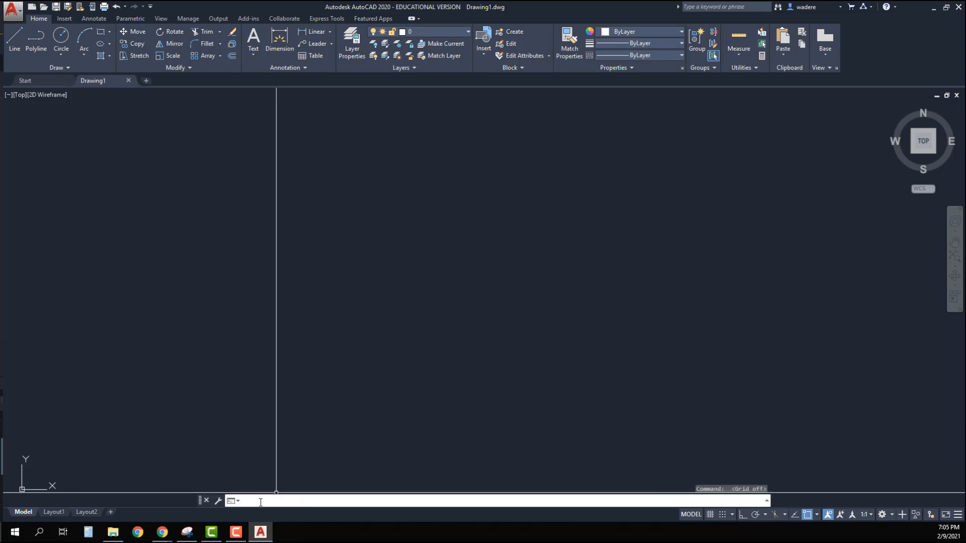
type("DYNMODE")
key("Return")
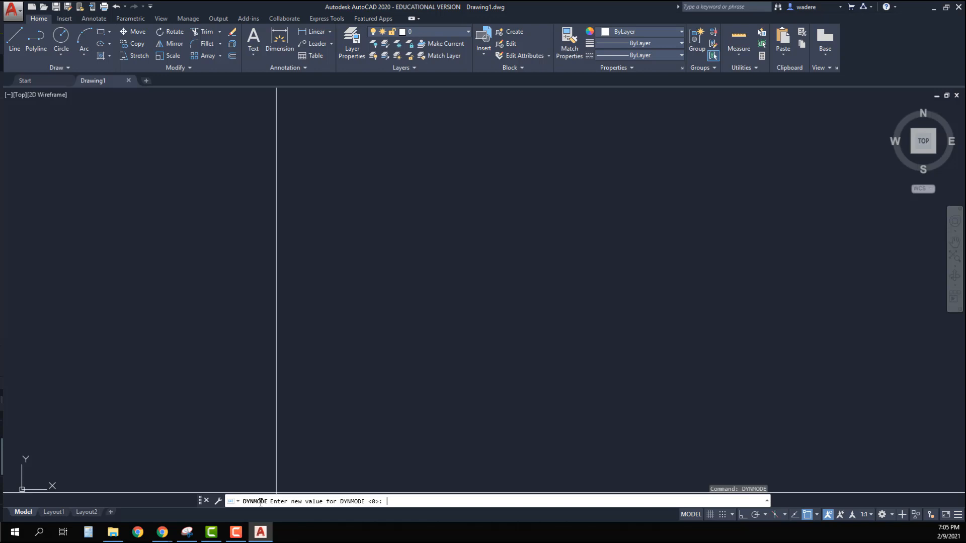
type("0")
key("Return")
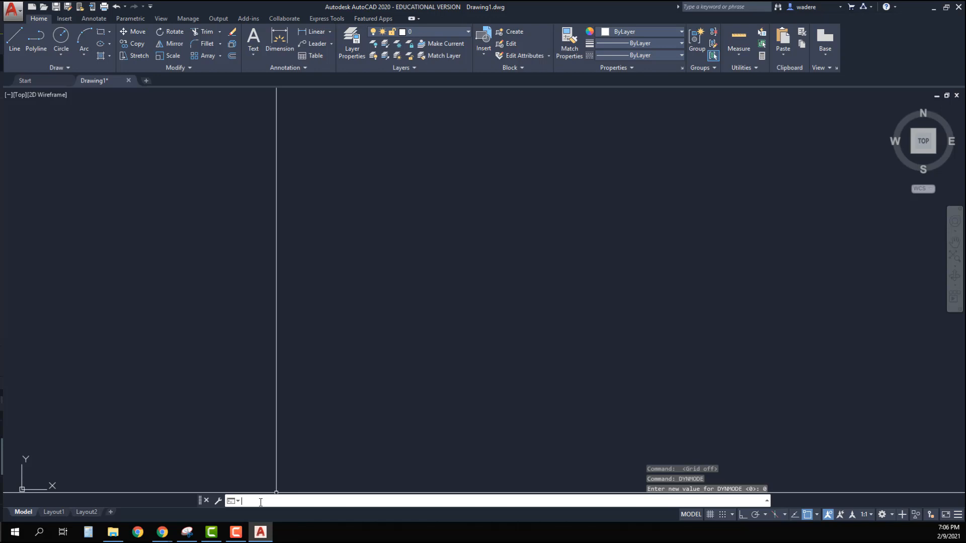
Save the drawing as test.dwg in the today folder inside the DDT 100 class folder on OneDrive, replacing the existing file
left_click(13, 16)
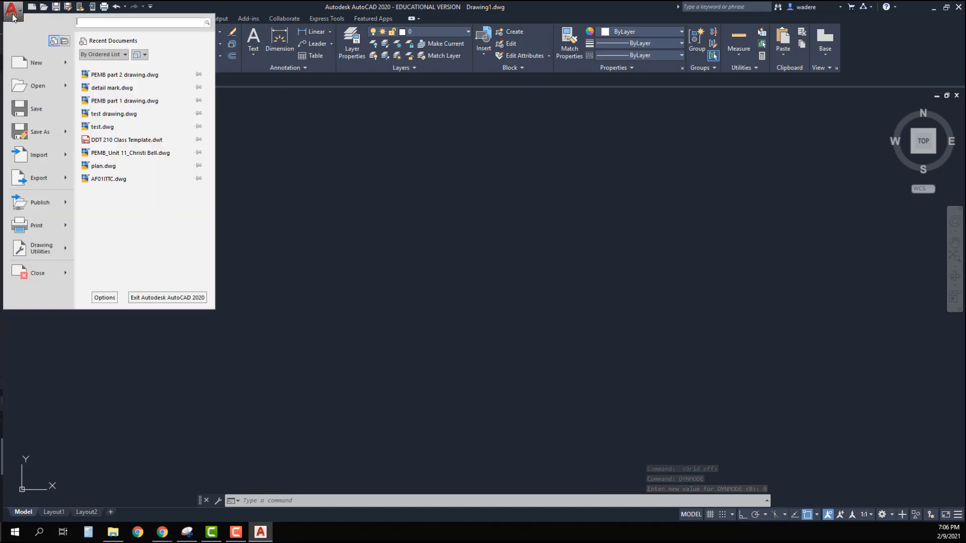
mouse_move(22, 131)
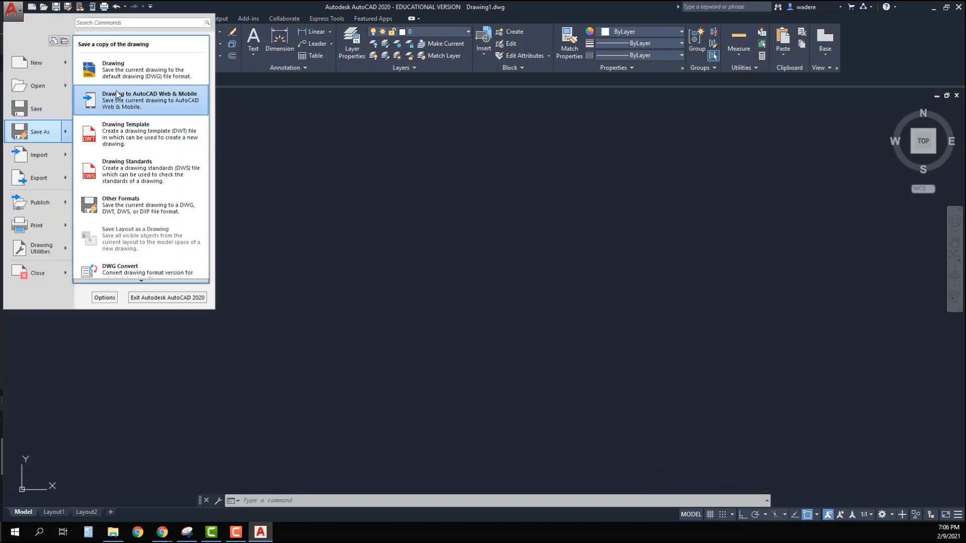
left_click(113, 70)
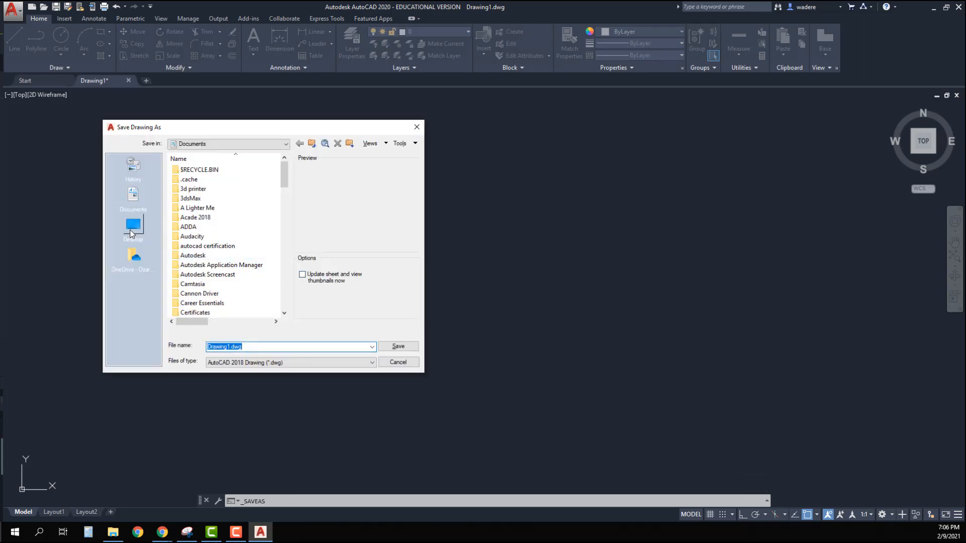
left_click(132, 257)
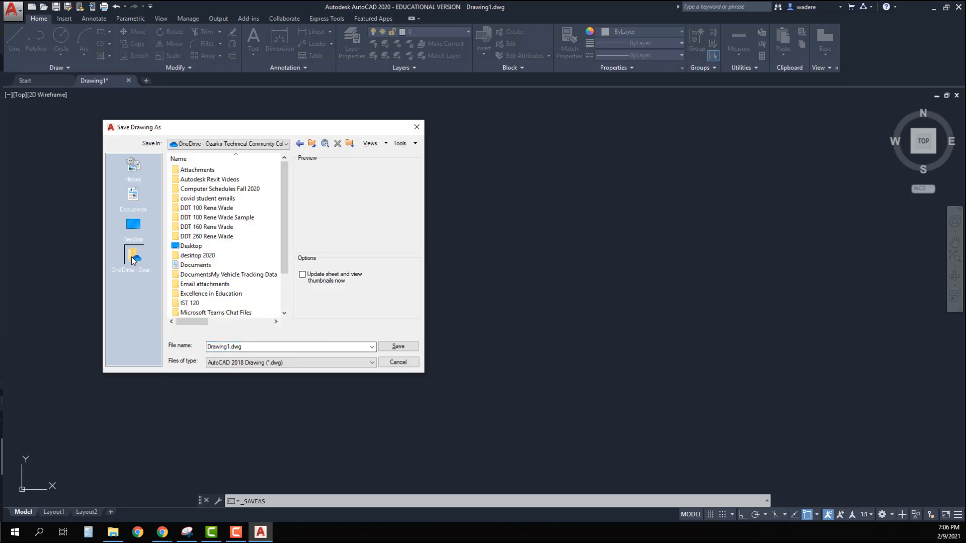
double_click(196, 210)
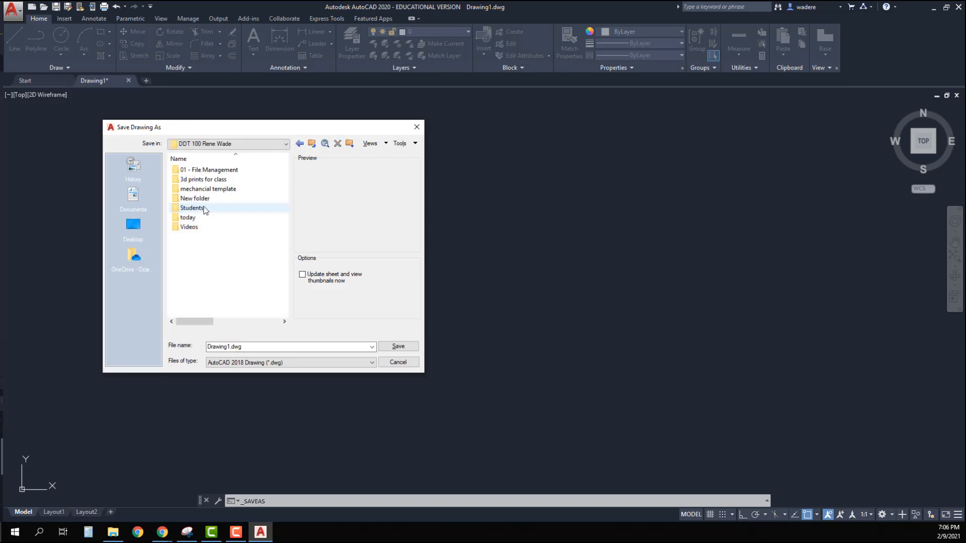
left_click(187, 217)
double_click(188, 217)
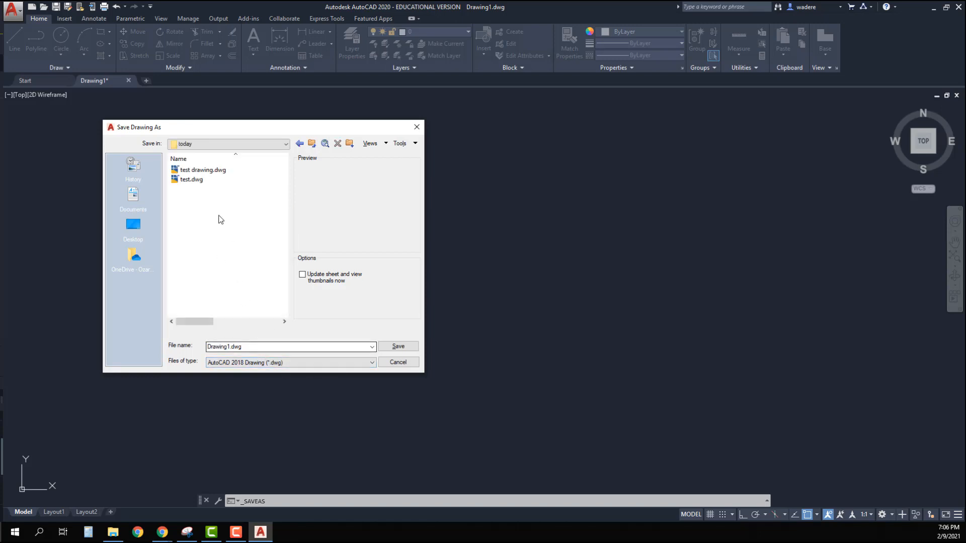
left_click(191, 180)
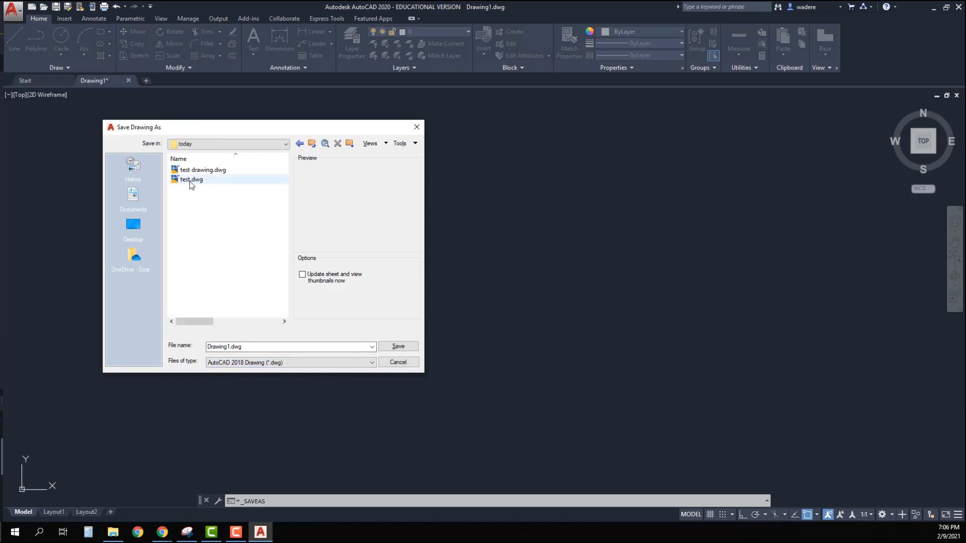
left_click(392, 348)
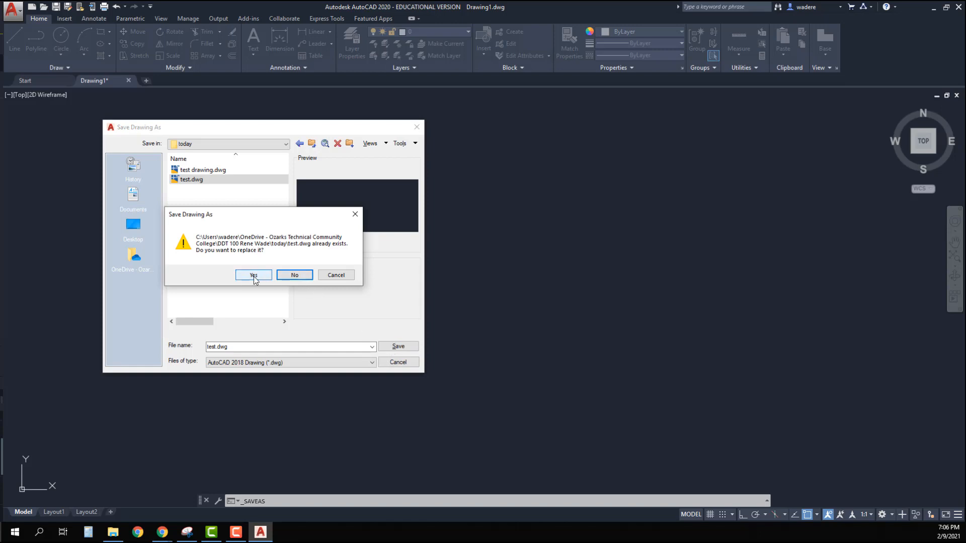
left_click(254, 279)
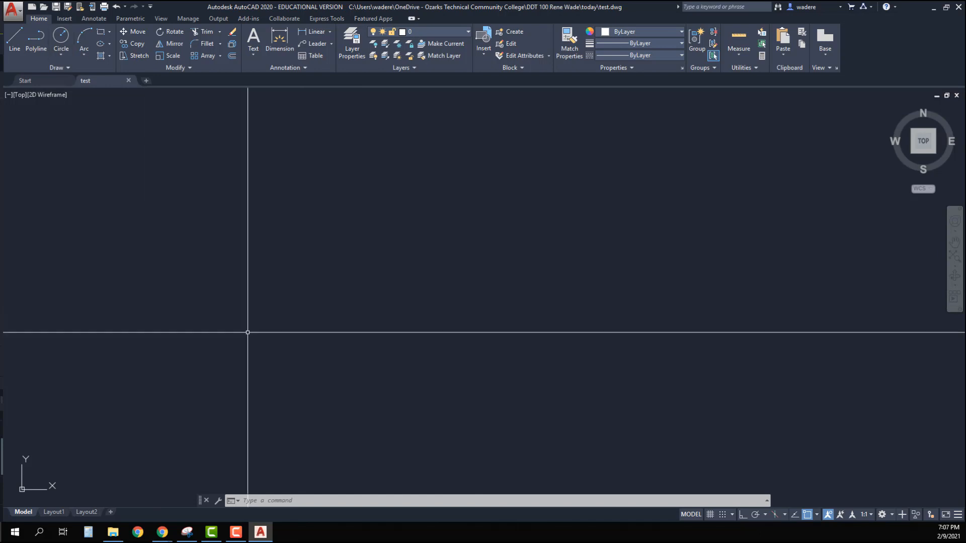
Set the drawing units' length type to Decimal
left_click(13, 11)
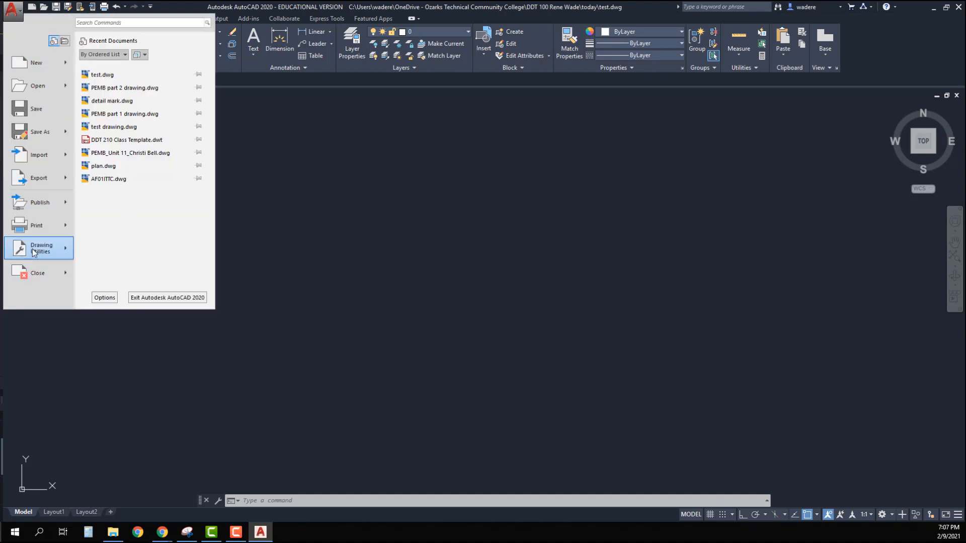
mouse_move(32, 249)
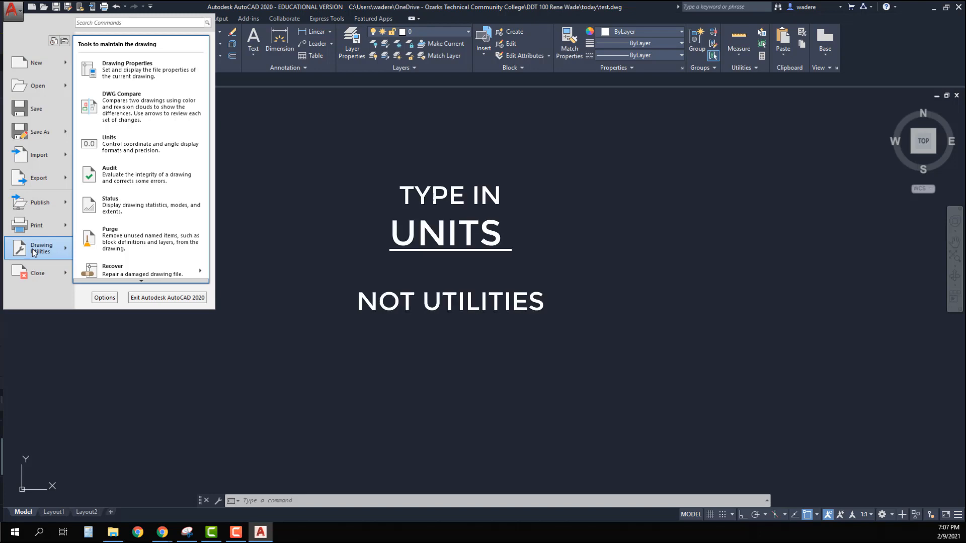
left_click(132, 144)
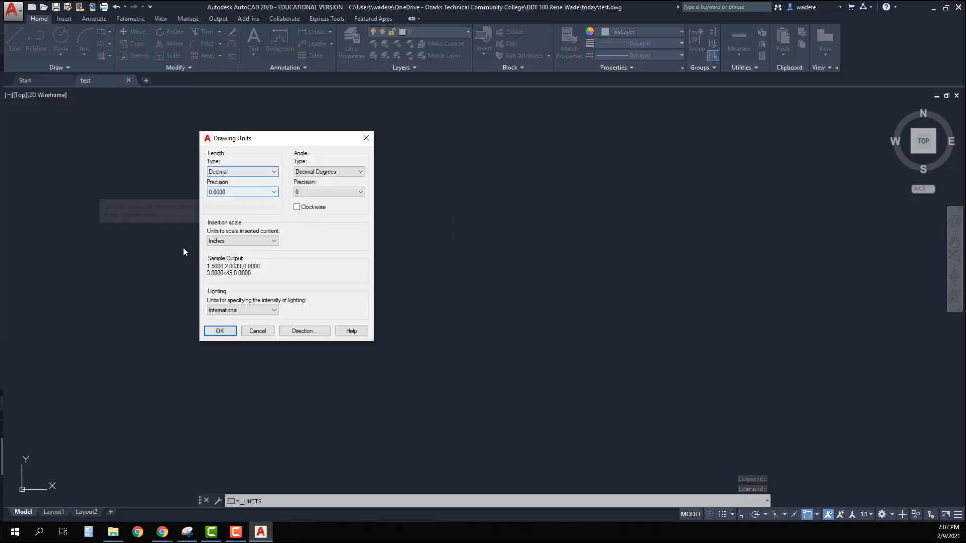
left_click(274, 172)
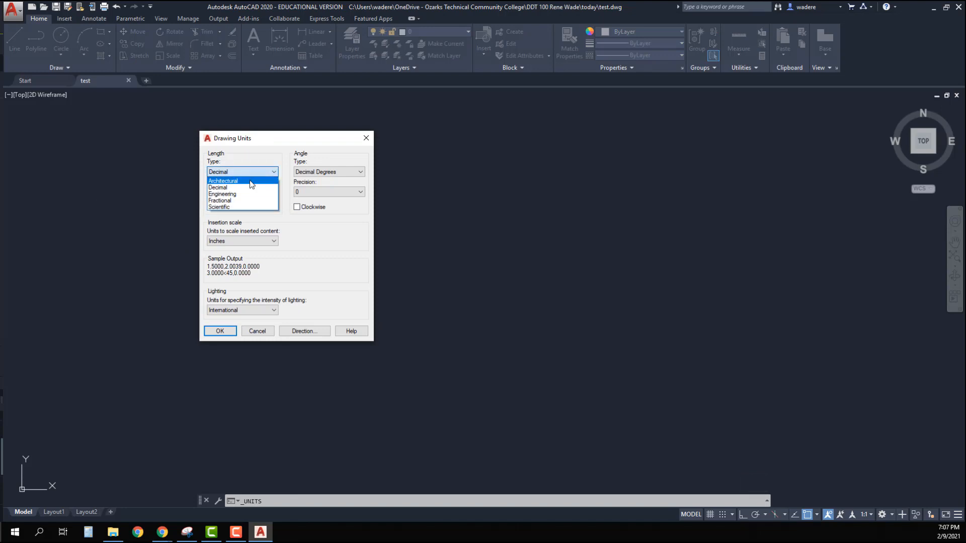
left_click(224, 186)
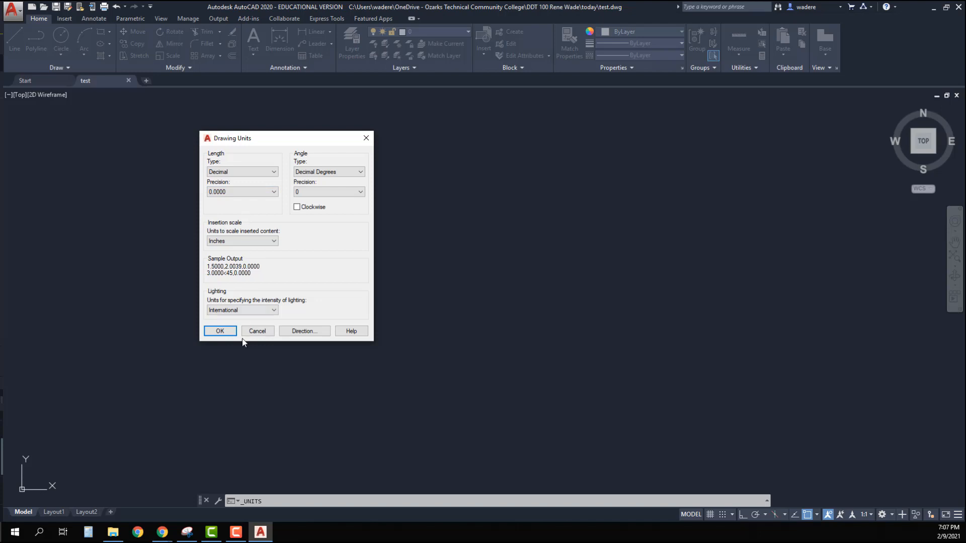
left_click(220, 332)
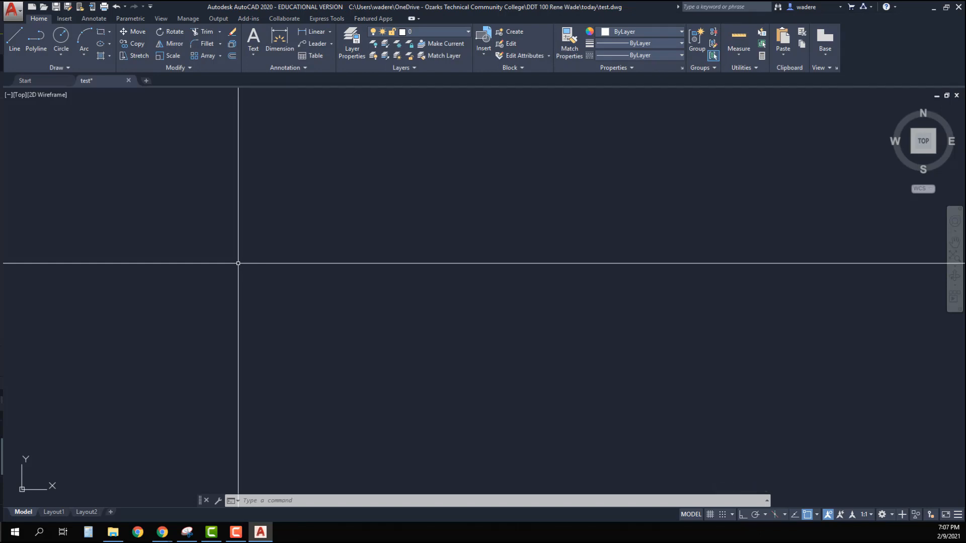
Review the automatic save and crosshair size settings in the program options, and apply the options
left_click(14, 11)
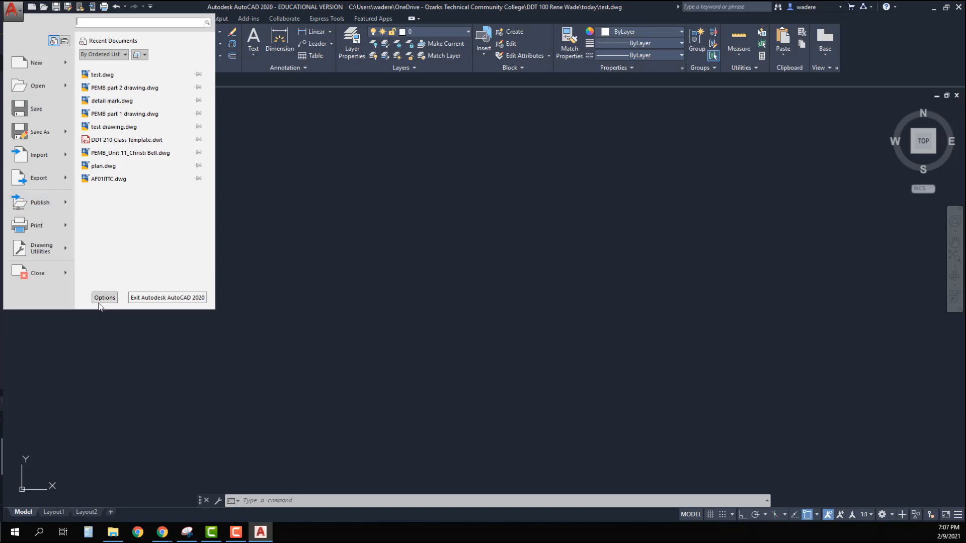
left_click(104, 298)
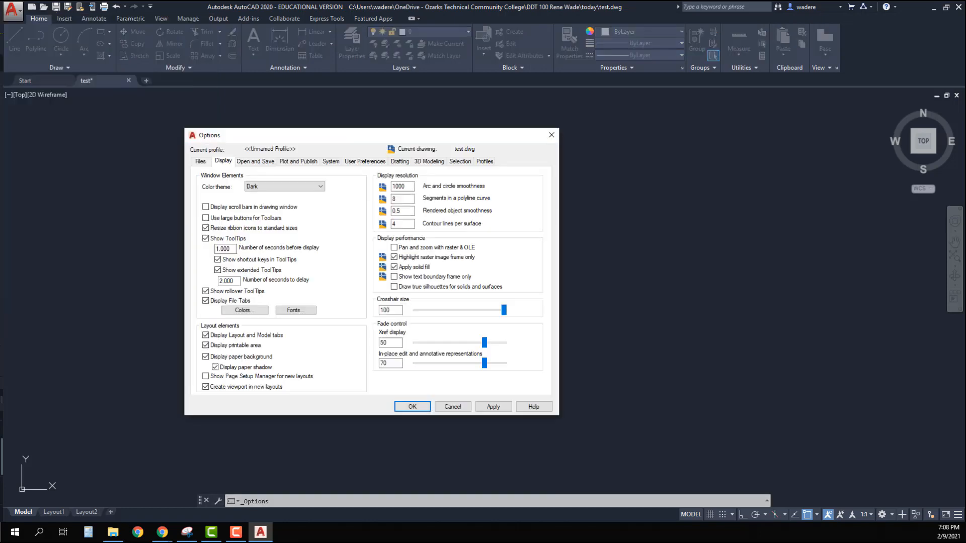
left_click(246, 162)
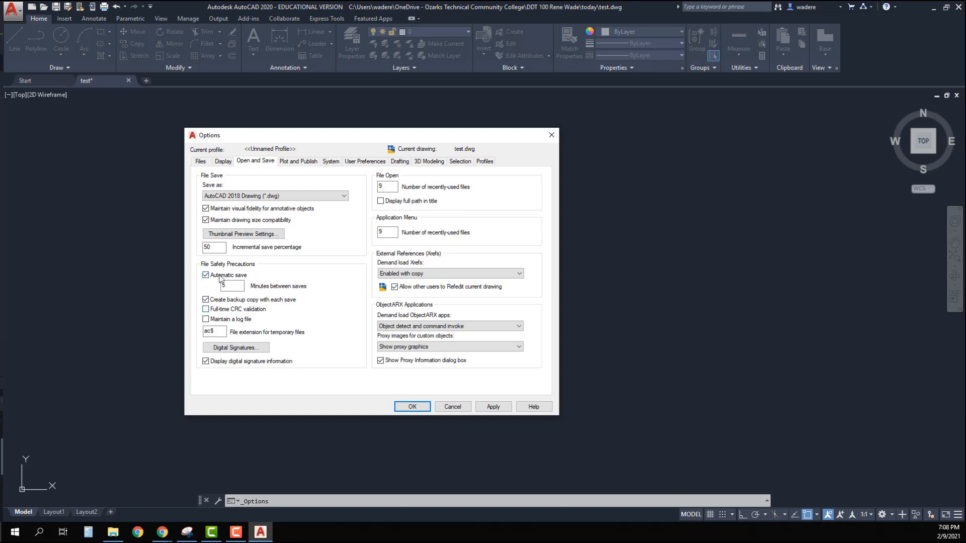
left_click(224, 163)
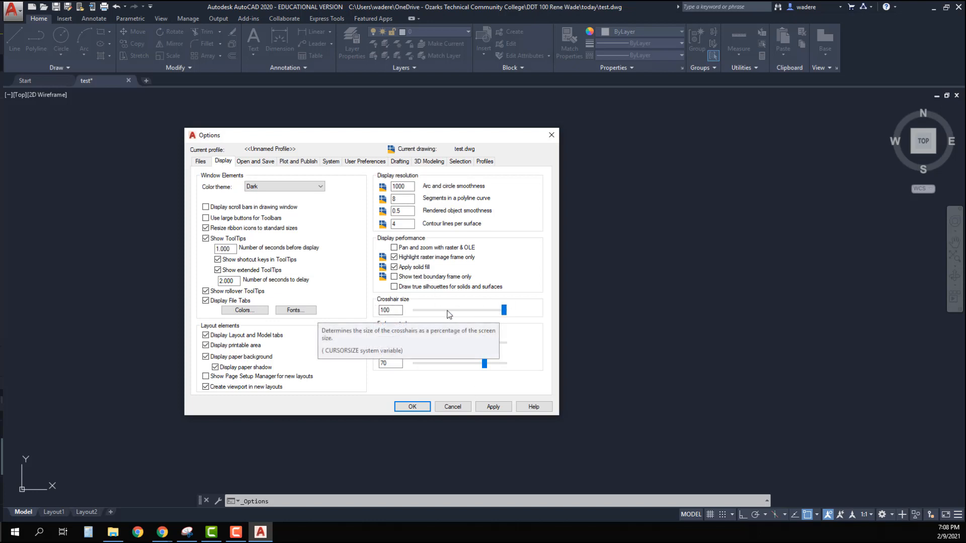
left_click(490, 407)
left_click(412, 407)
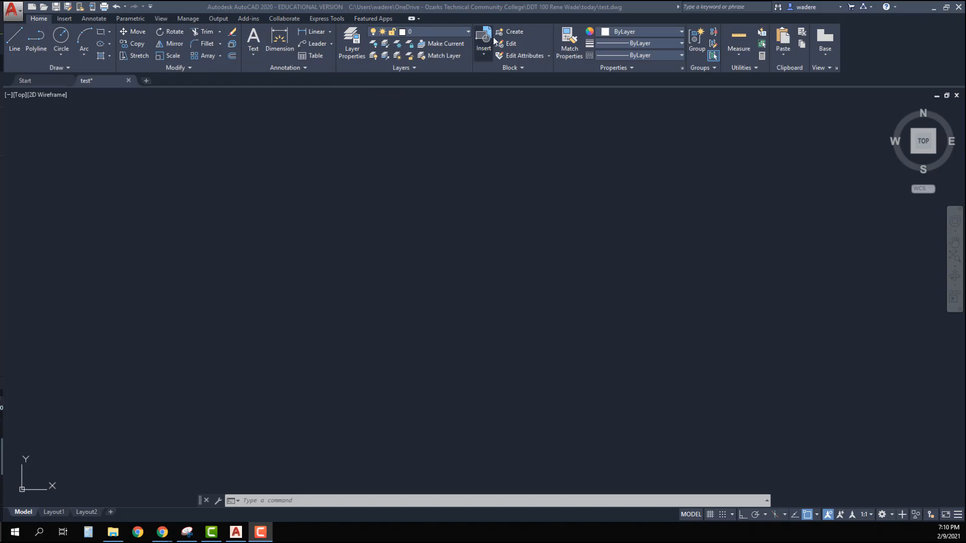
Open the Layer Properties Manager, and reposition and widen it across the drawing area
left_click(354, 35)
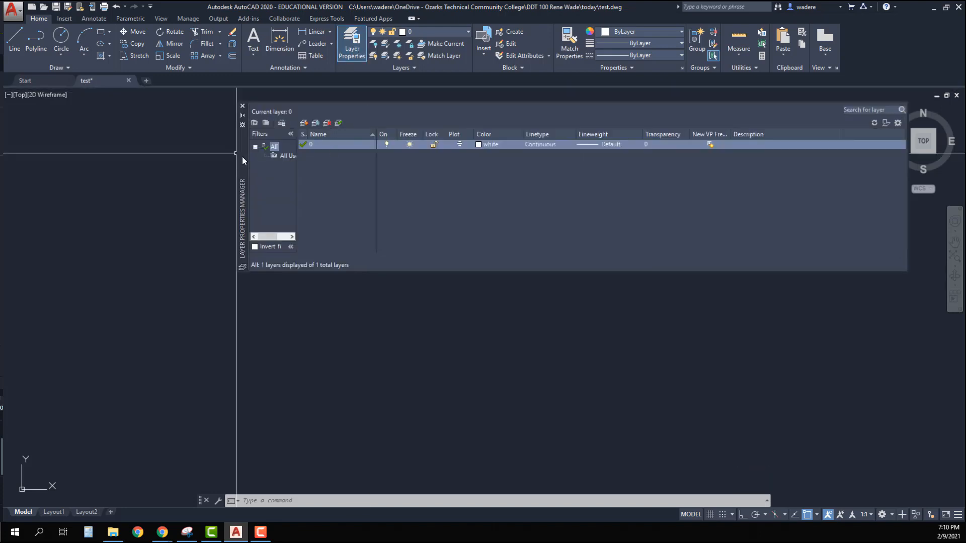
left_click_drag(243, 156, 139, 165)
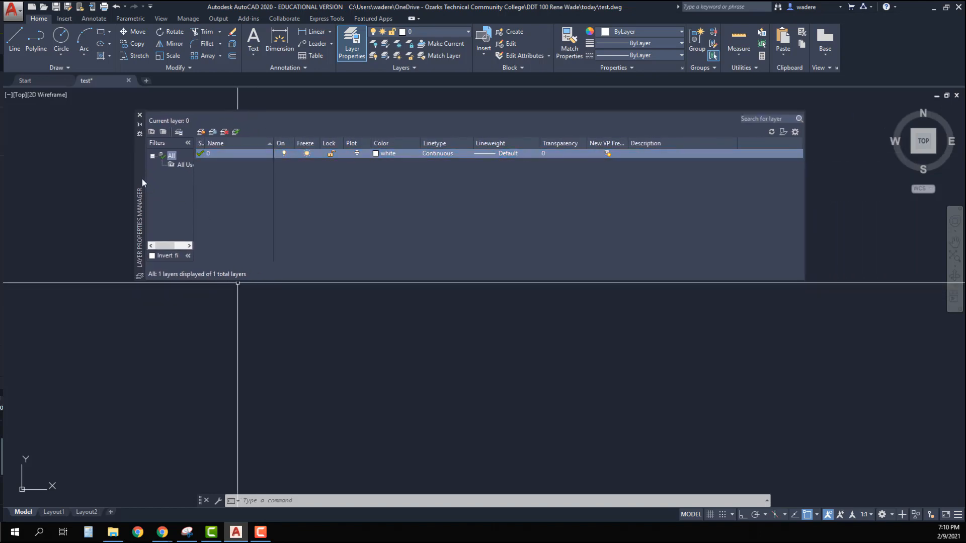
left_click_drag(142, 179, 56, 182)
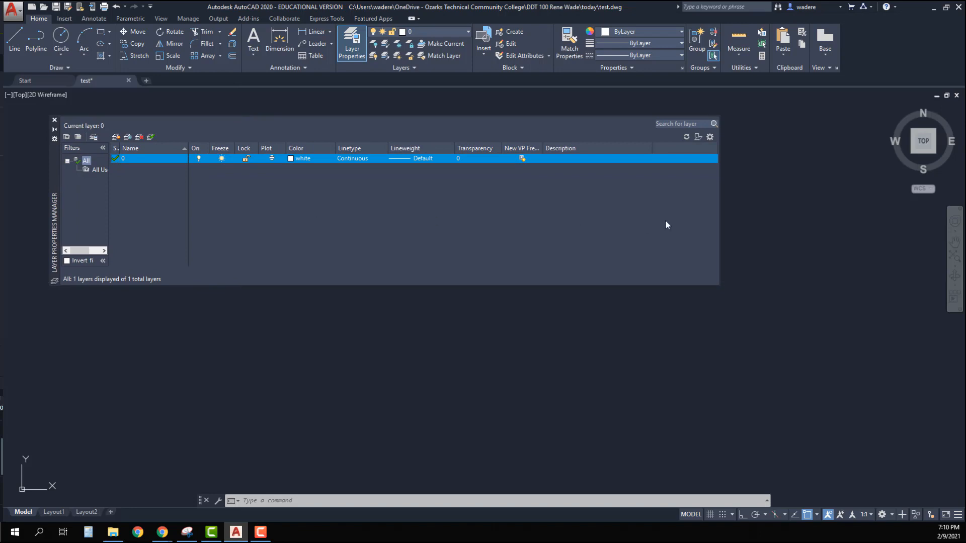
left_click_drag(720, 210, 880, 212)
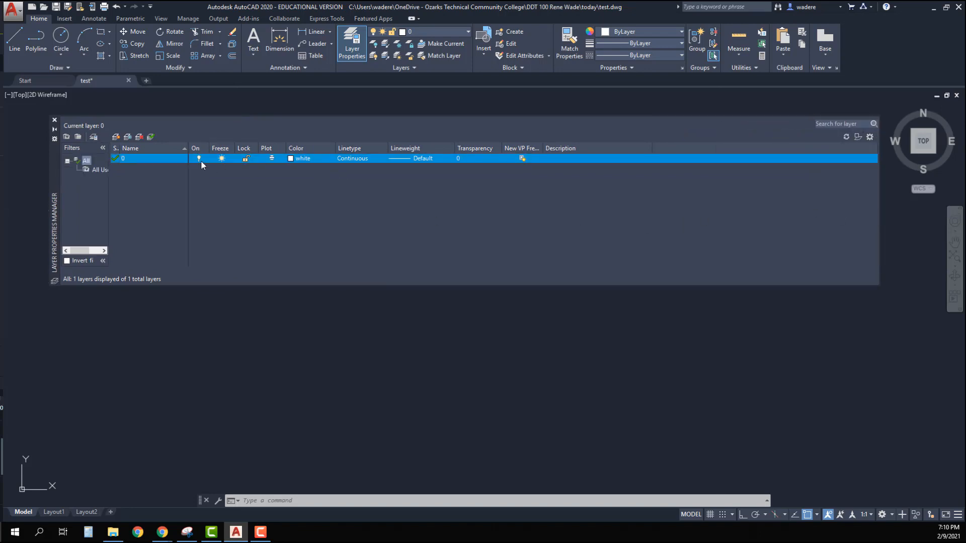
Widen the Status and New VP Freeze columns of the layer list to fit their full headings
left_click_drag(120, 148, 137, 147)
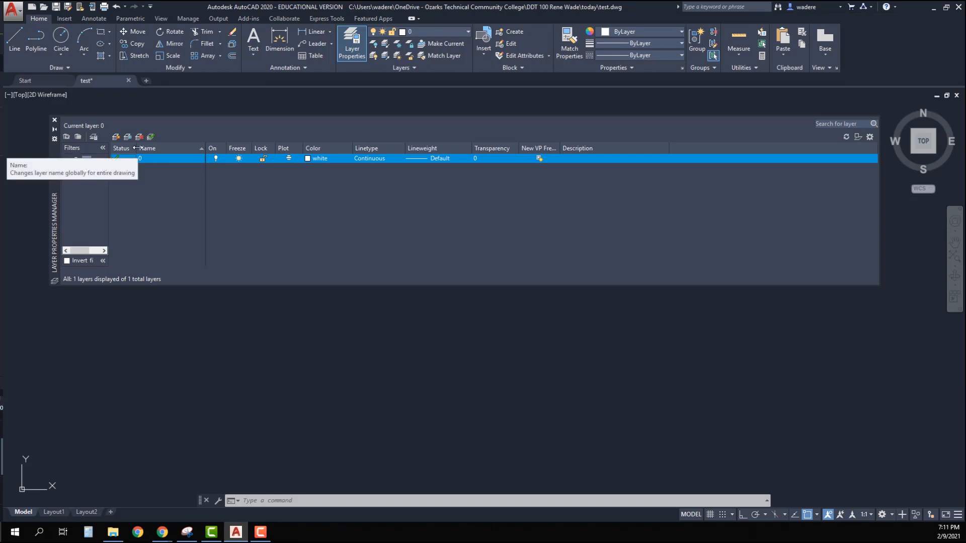
left_click_drag(136, 148, 136, 148)
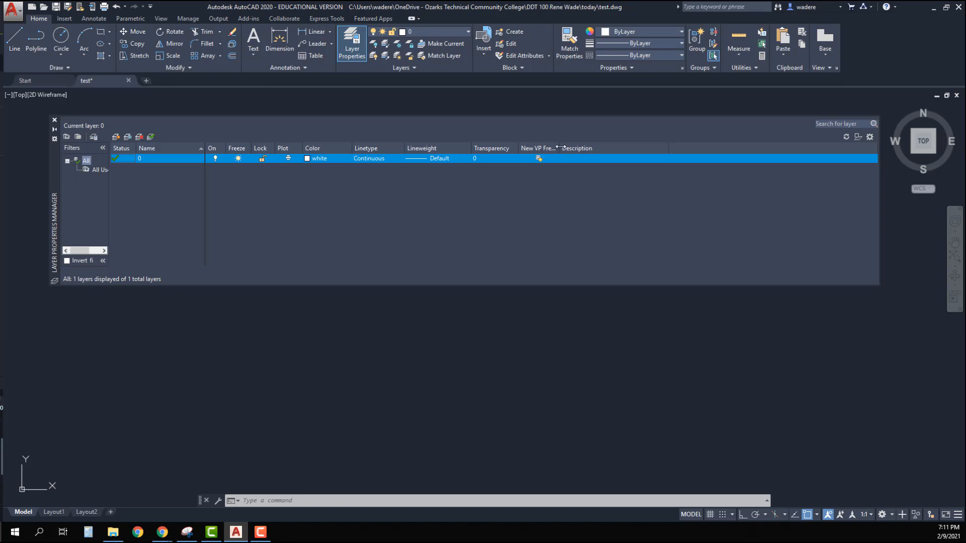
left_click_drag(561, 147, 586, 148)
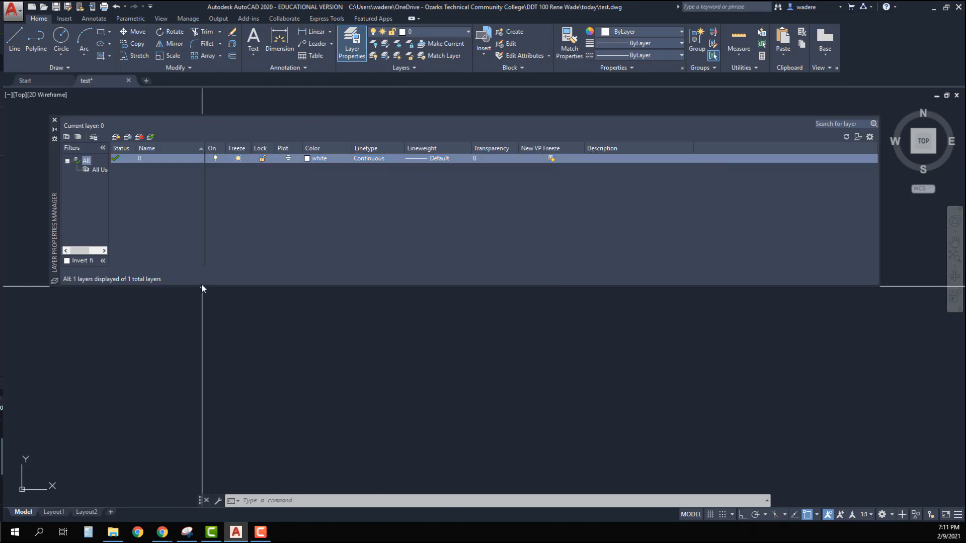
Create a new layer named OBJECT in the layer list
left_click(116, 137)
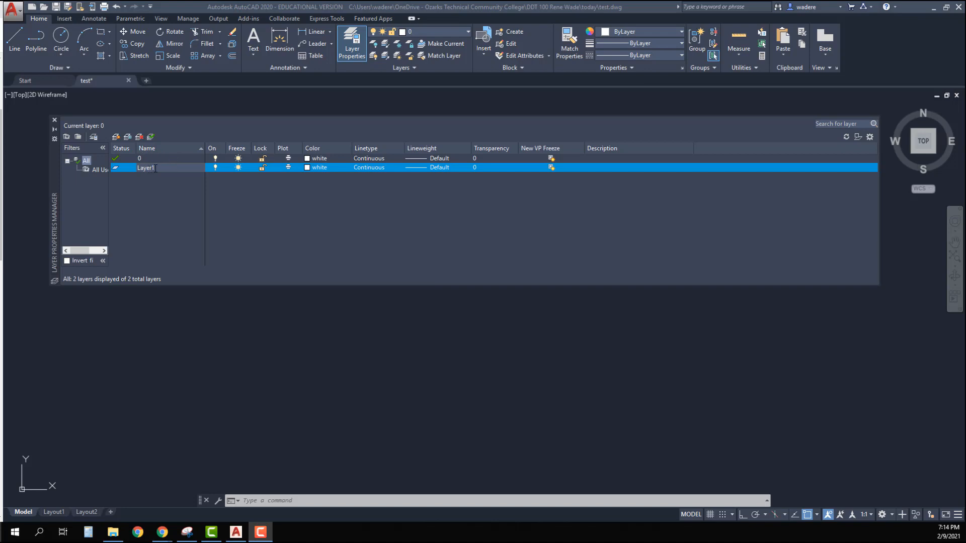
key("BackSpace")
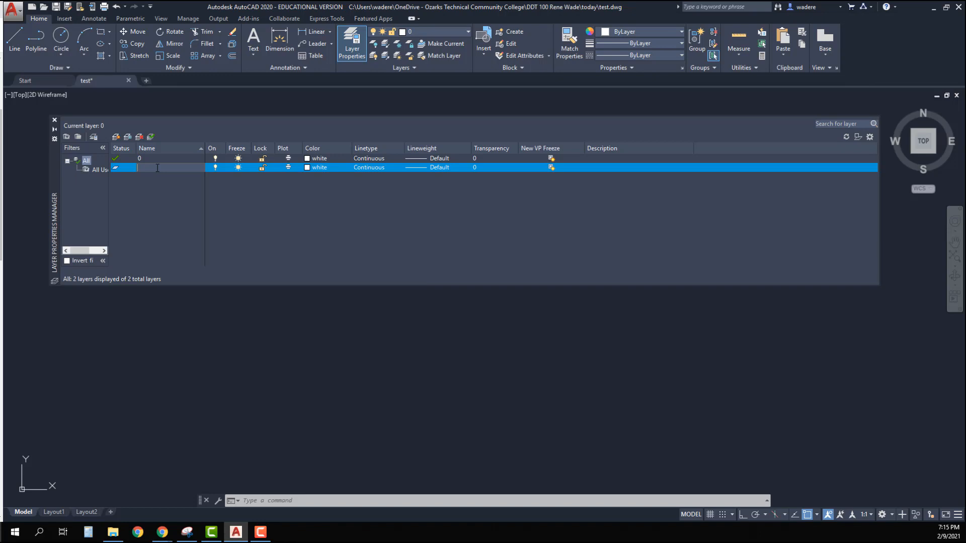
type("OBJECT")
key("Return")
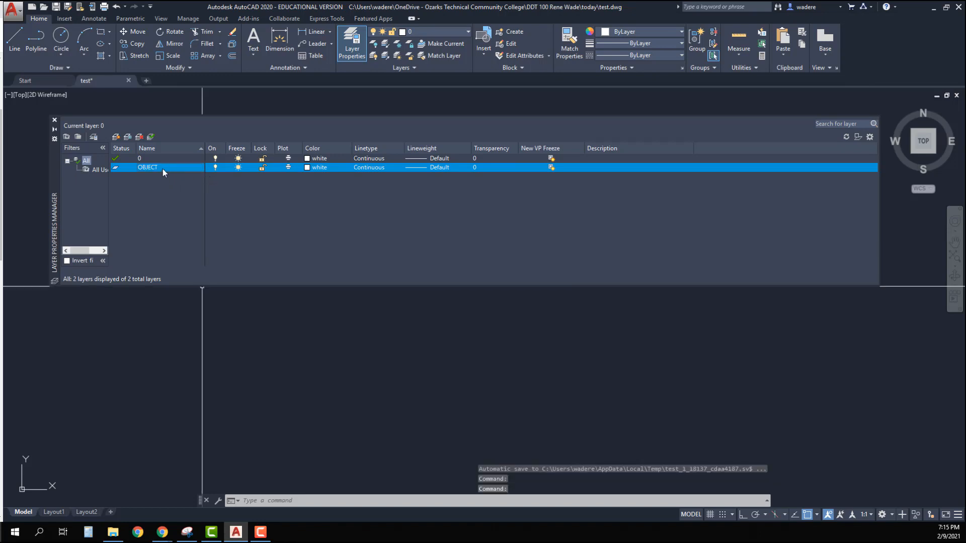
double_click(162, 168)
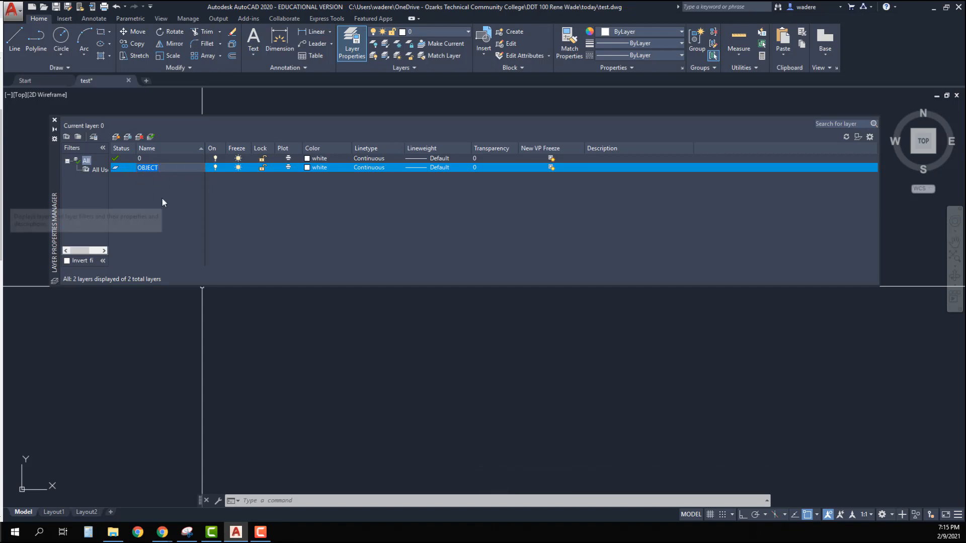
left_click(221, 182)
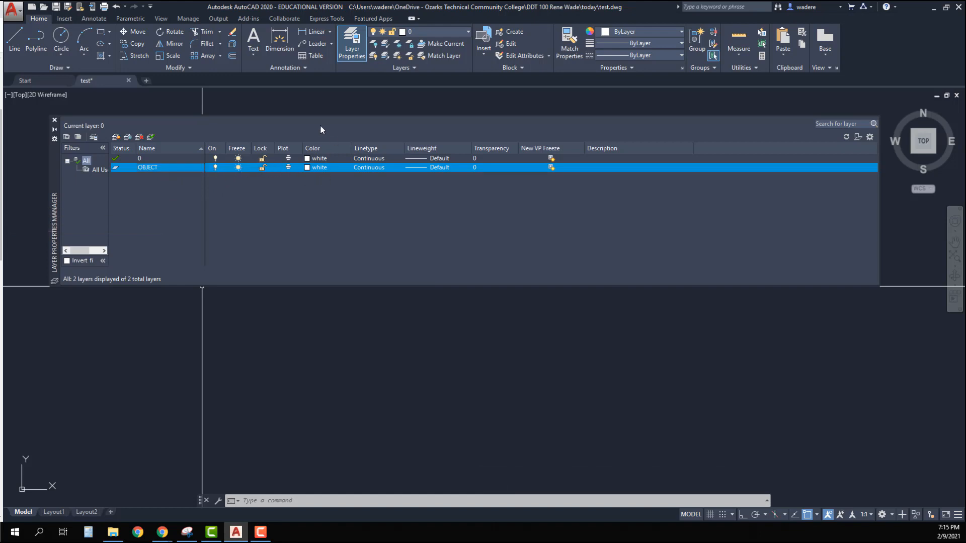
Set the OBJECT layer's color to green from the standard index colors
left_click(308, 168)
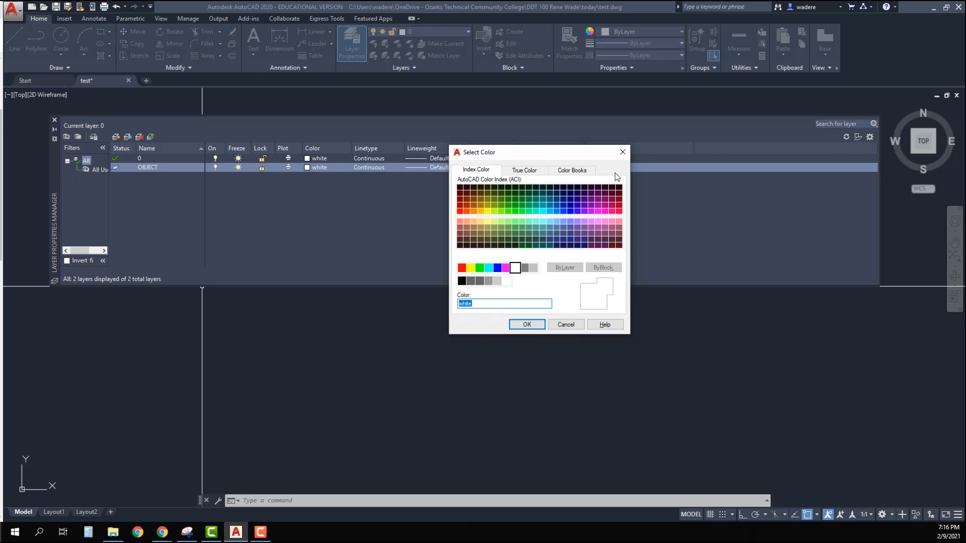
left_click_drag(527, 152, 391, 152)
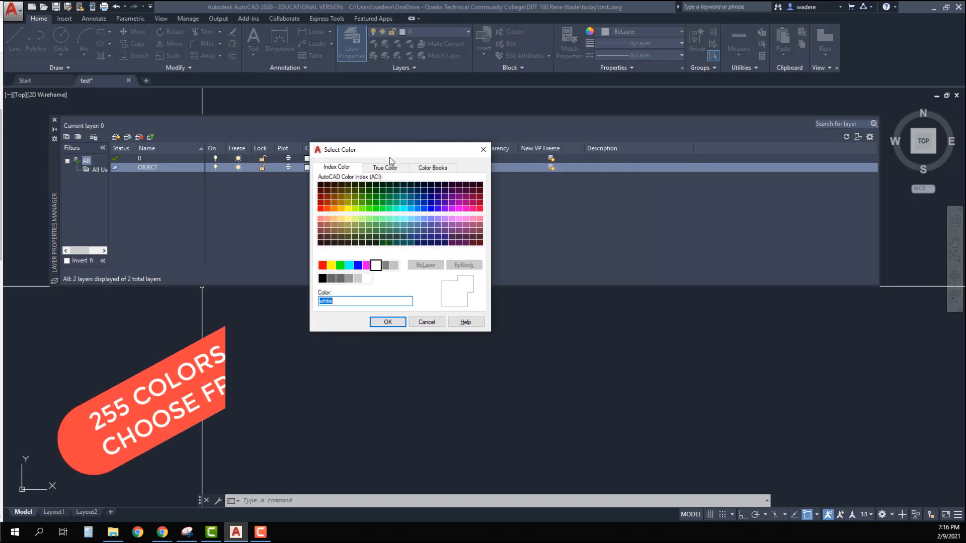
left_click(480, 243)
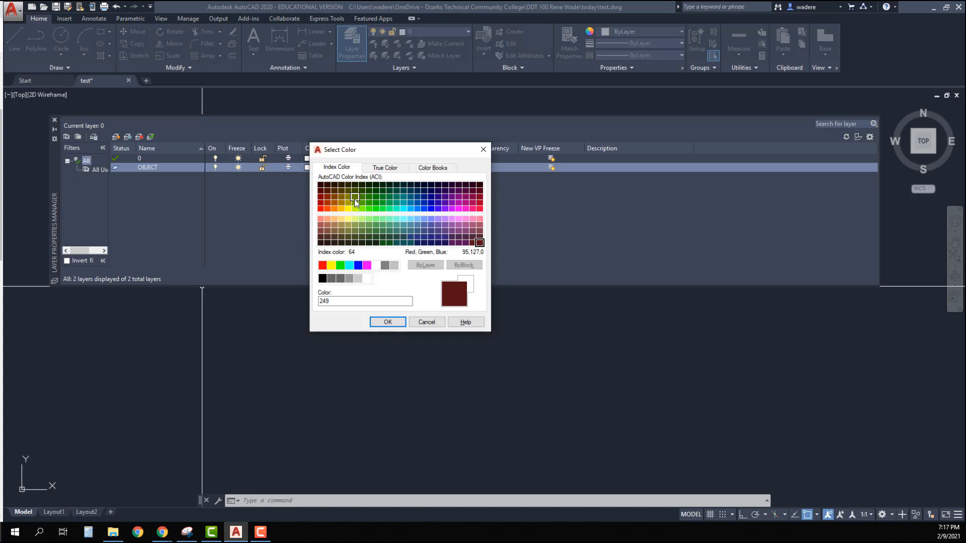
left_click(322, 265)
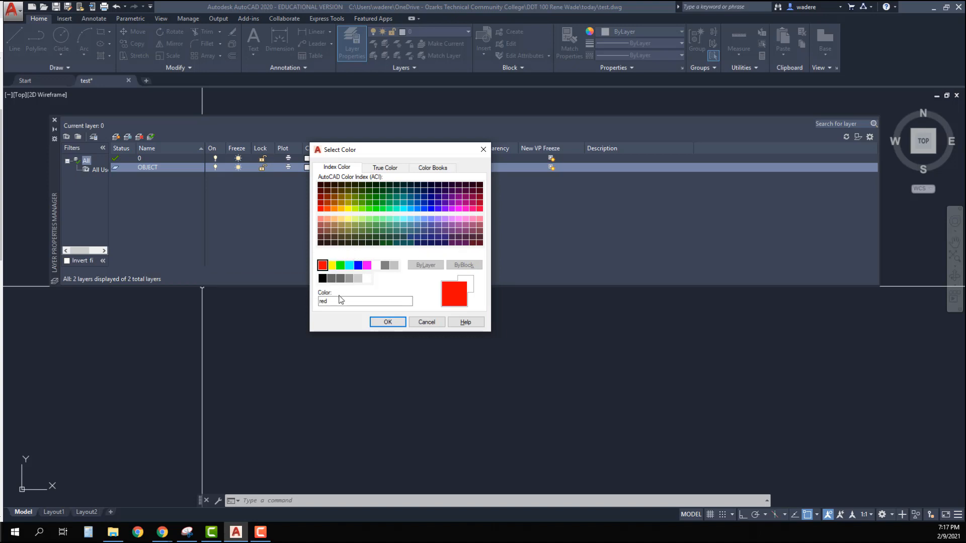
left_click(358, 265)
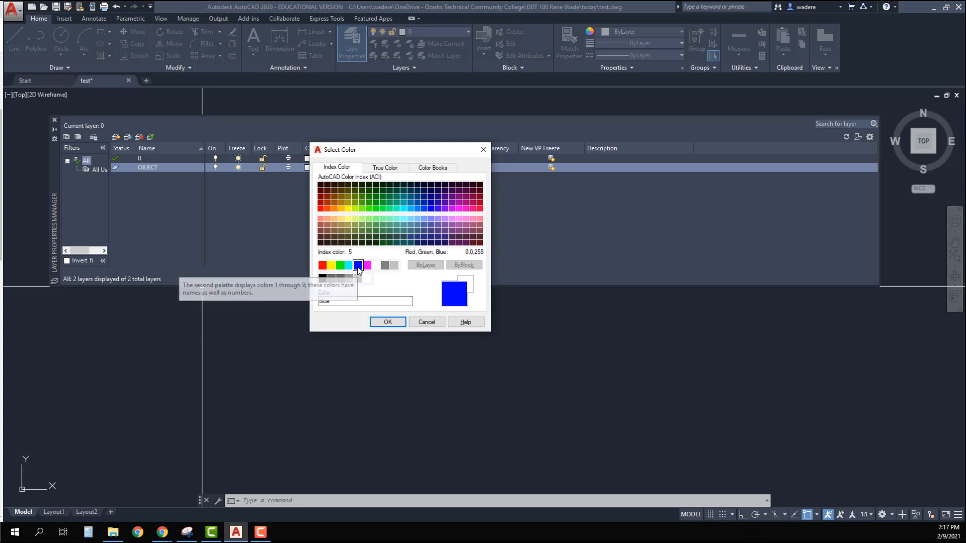
left_click(370, 232)
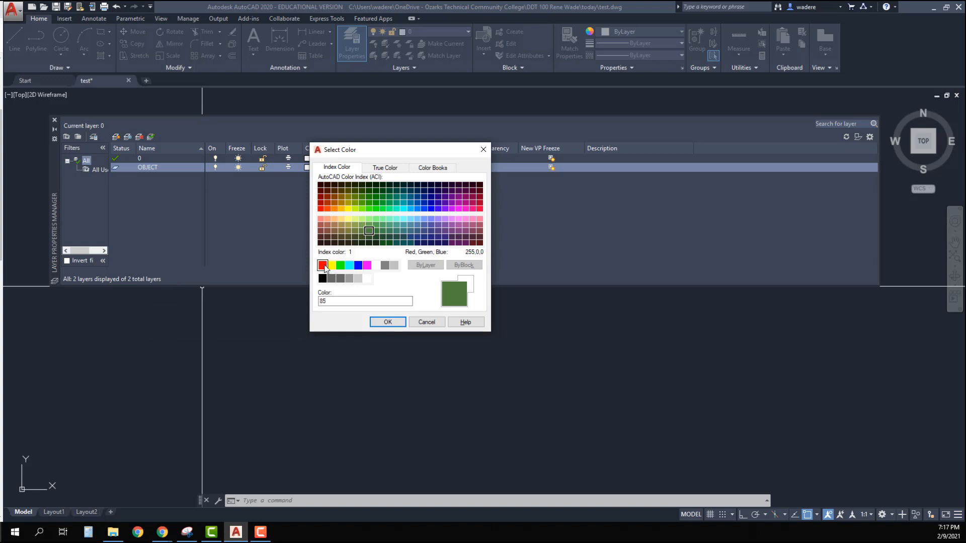
left_click(340, 266)
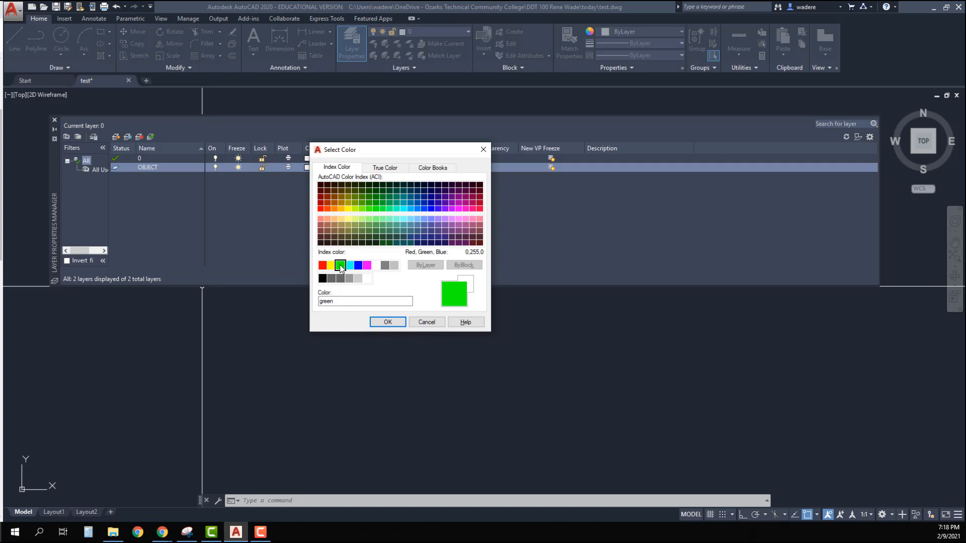
left_click(388, 322)
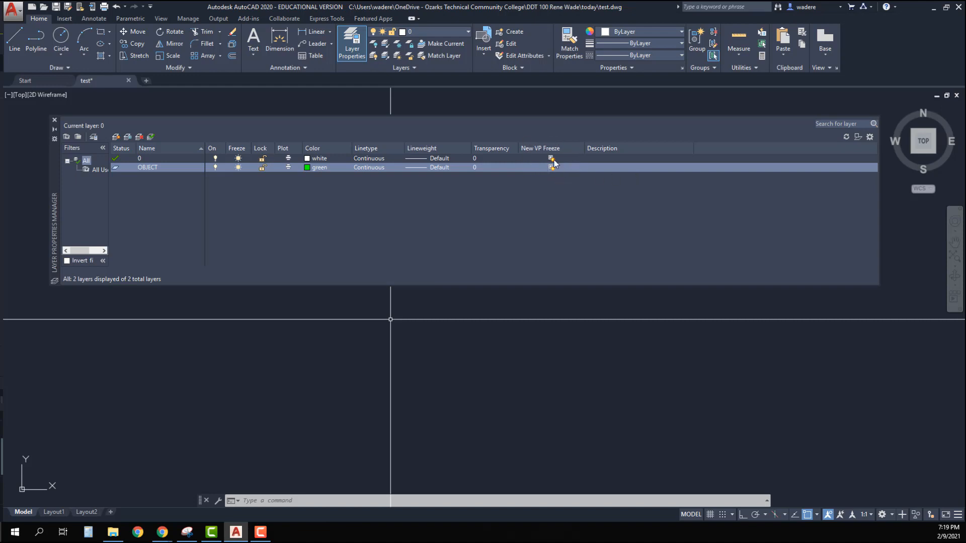
Enter OBJECT LINES as the description of the OBJECT layer
left_click(590, 167)
left_click(595, 166)
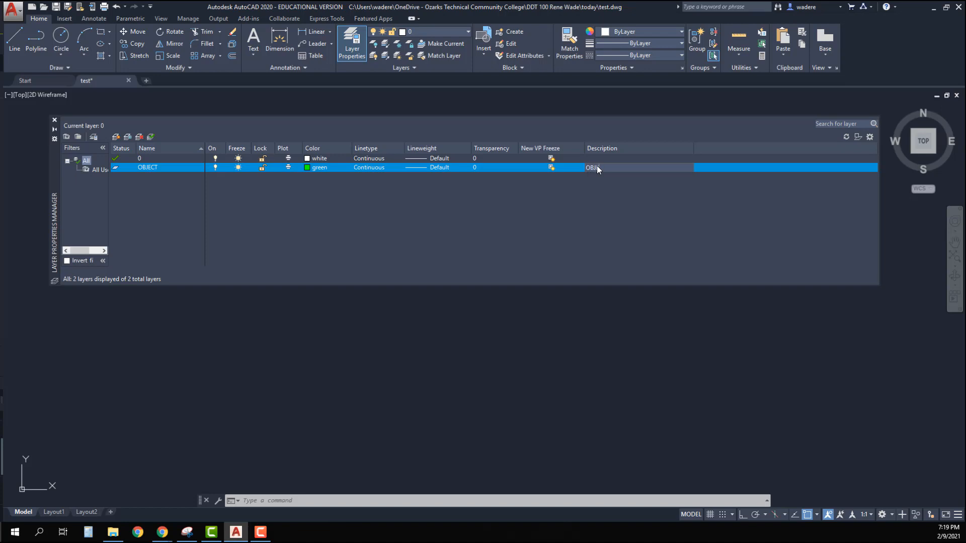
type("JECT LINES")
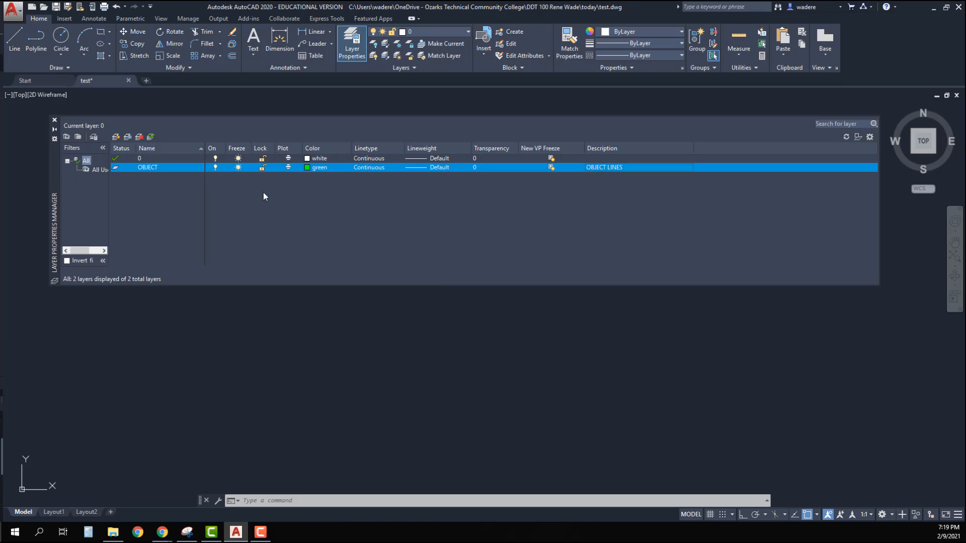
key("Return")
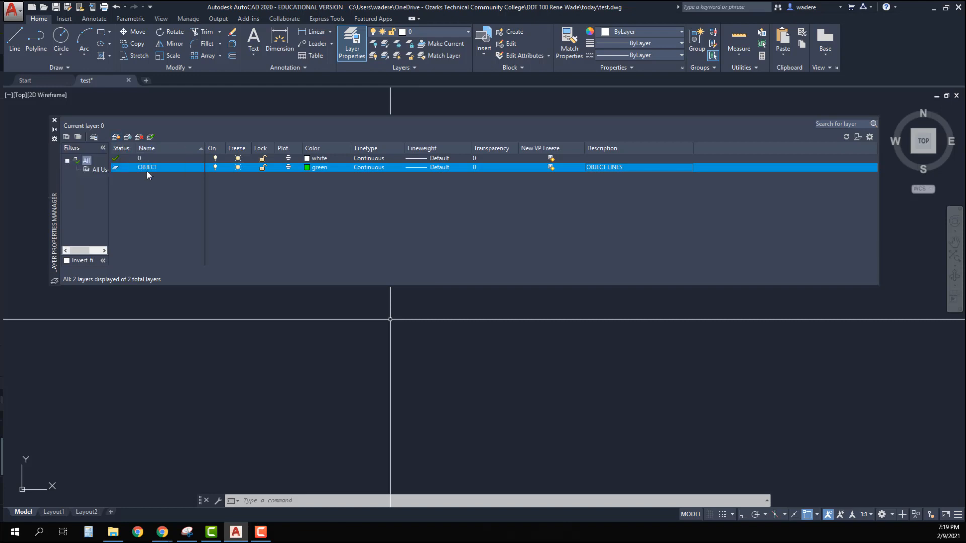
Create a new layer named HIDDEN and set its color to red
left_click(116, 137)
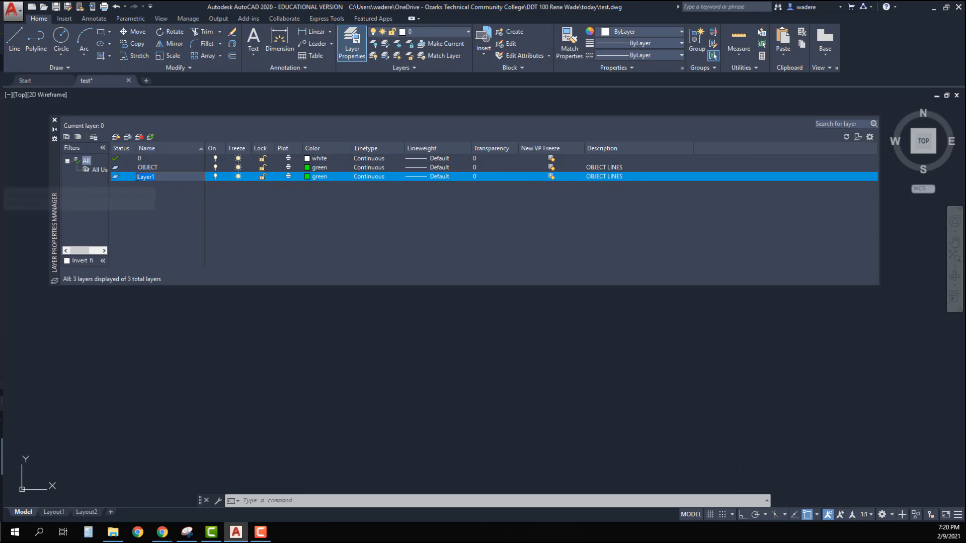
type("HIDDEN")
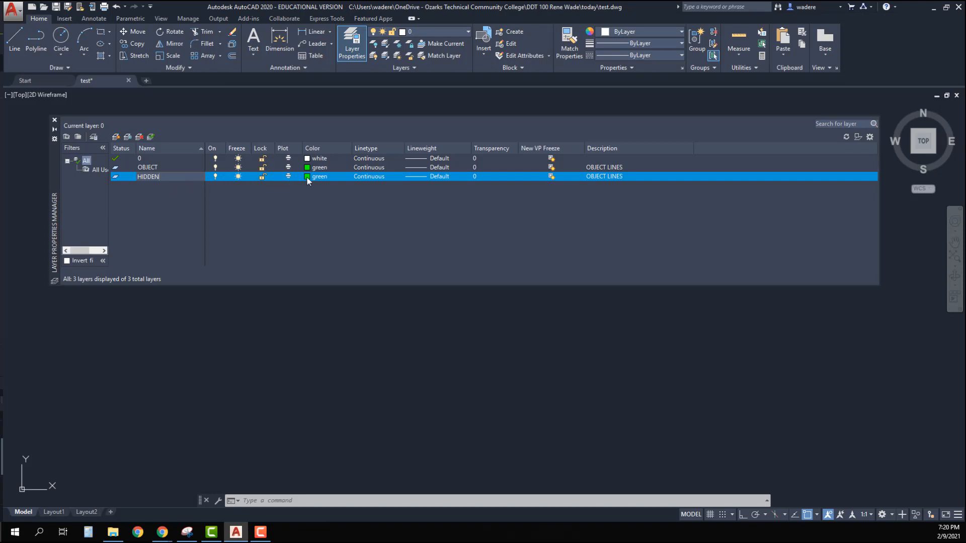
key("Return")
left_click(307, 177)
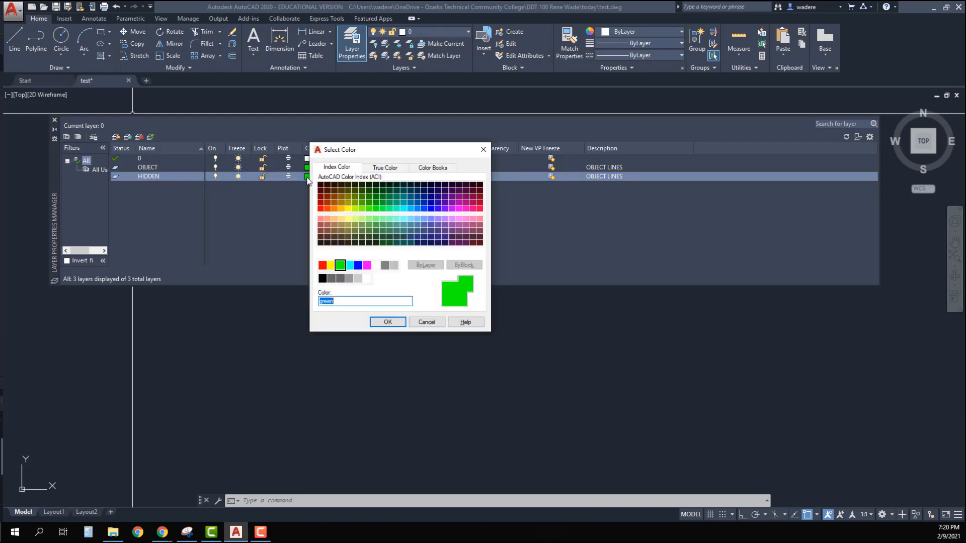
left_click(323, 266)
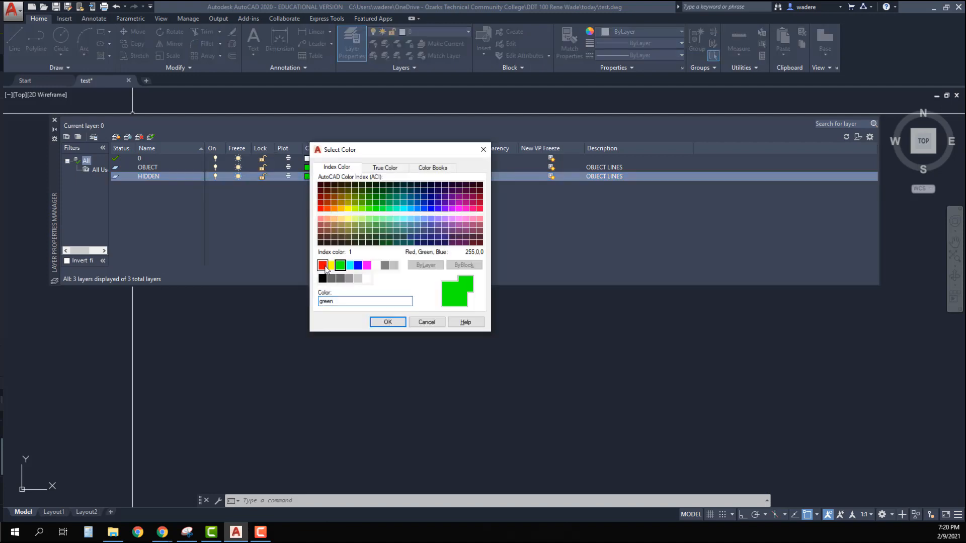
left_click(378, 322)
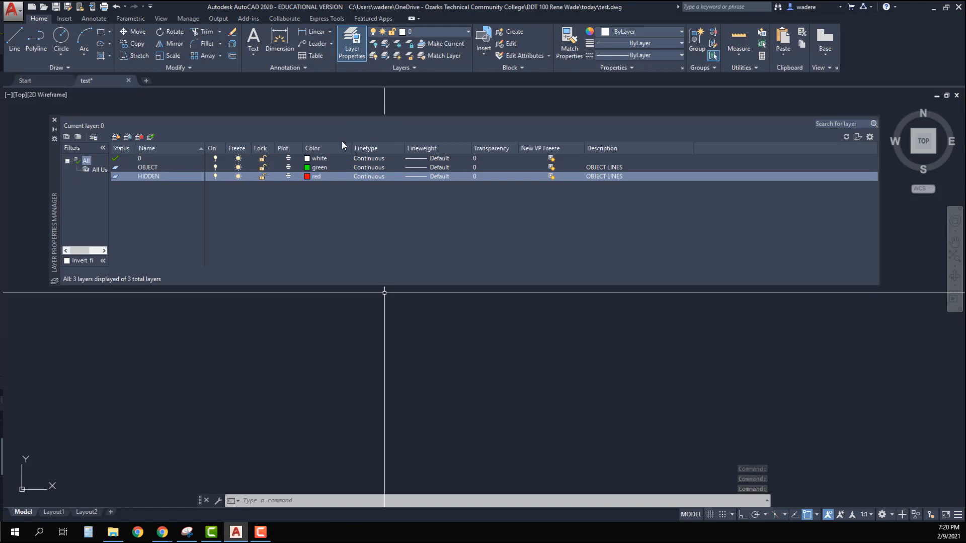
Open the list of loadable linetypes for the HIDDEN layer and place it beside the linetype selection dialog
left_click(366, 176)
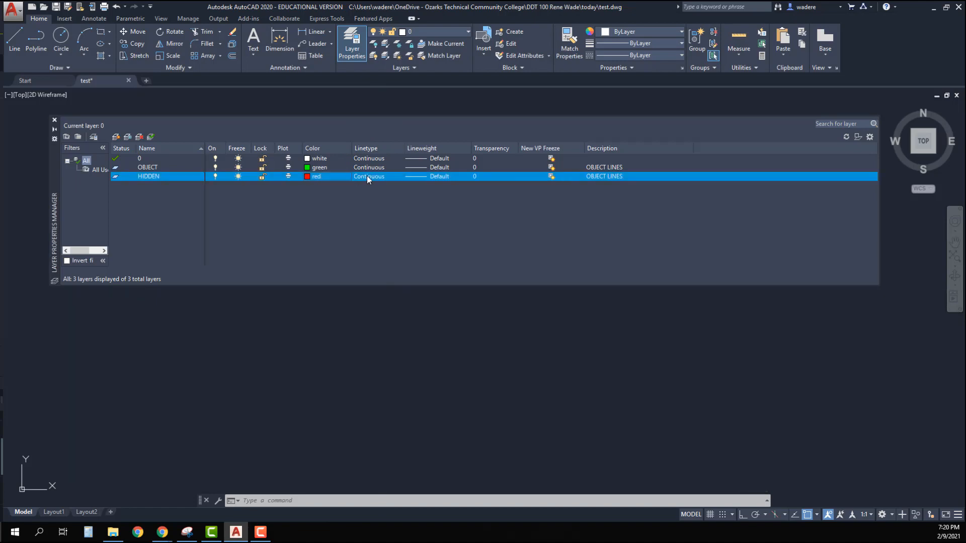
left_click_drag(387, 276, 378, 208)
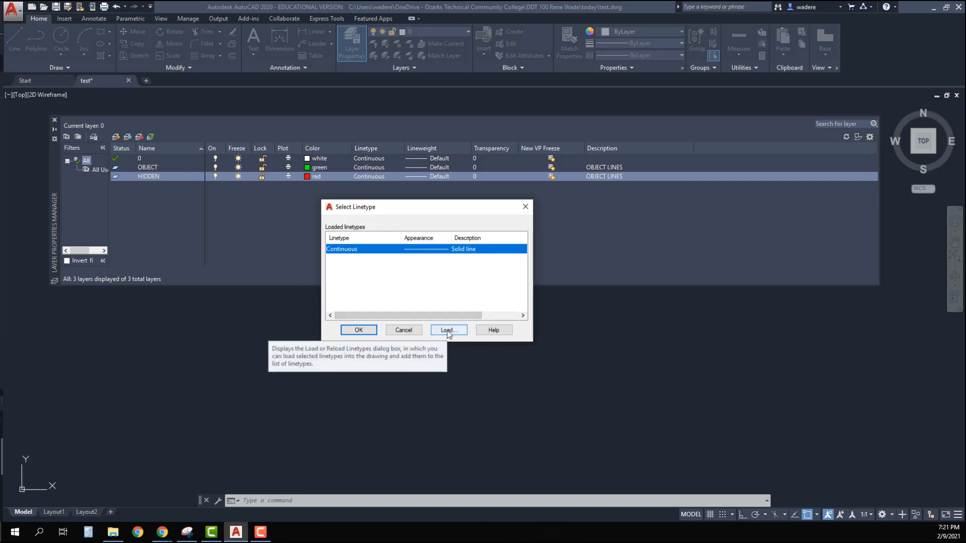
left_click(448, 331)
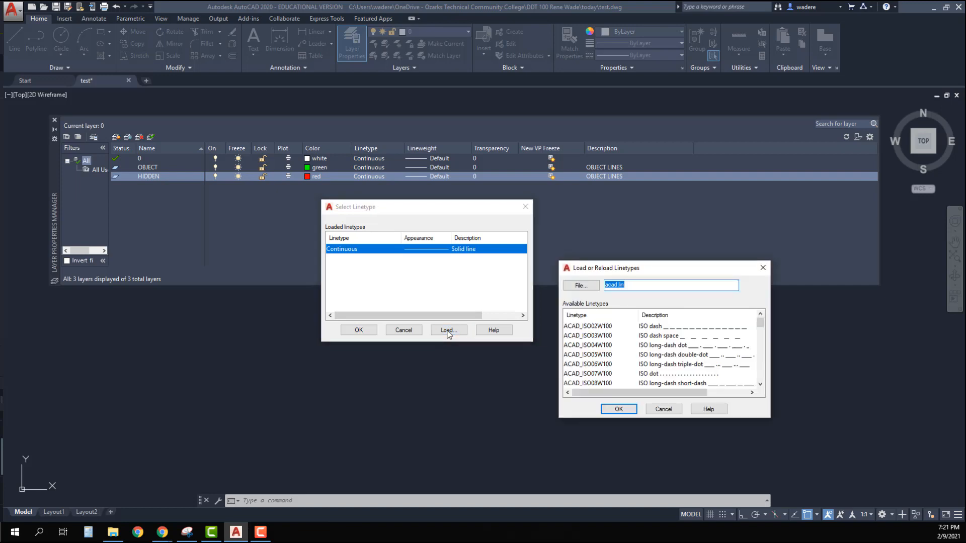
left_click_drag(645, 268, 628, 201)
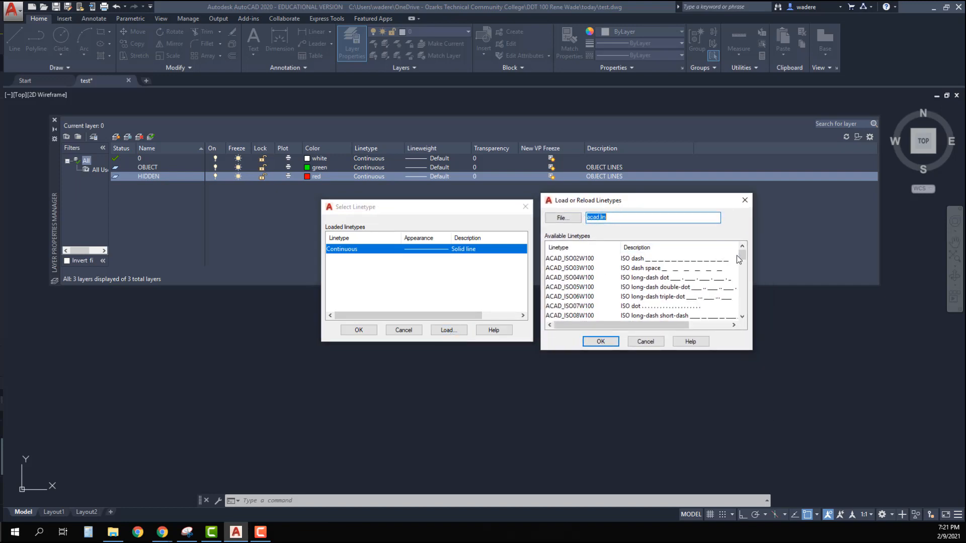
Examine the available linetypes in acad.lin, from the ISO types through Border, Center, Dashed, Hidden and Phantom to Zigzag
mouse_move(743, 256)
left_mouse_down()
mouse_move(744, 311)
mouse_move(743, 254)
left_mouse_up()
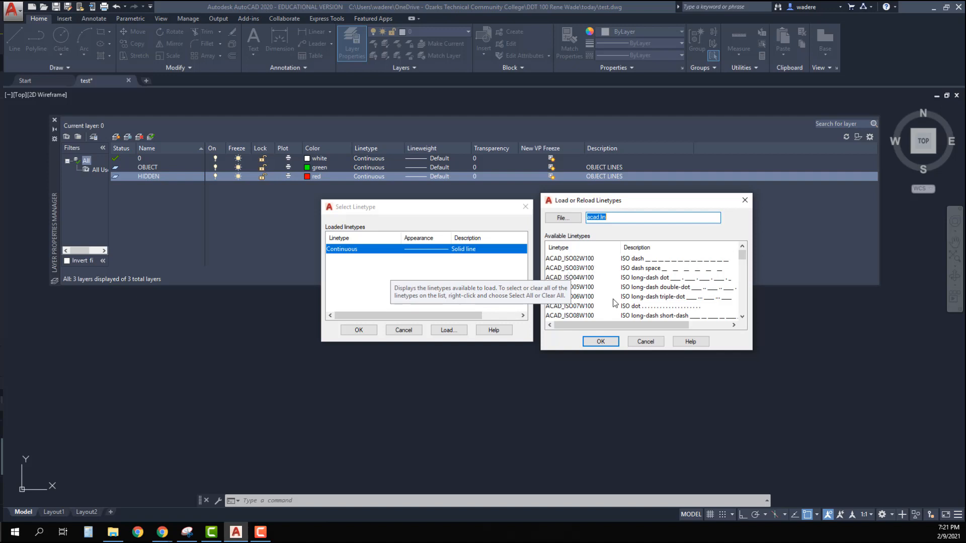
left_click(742, 316)
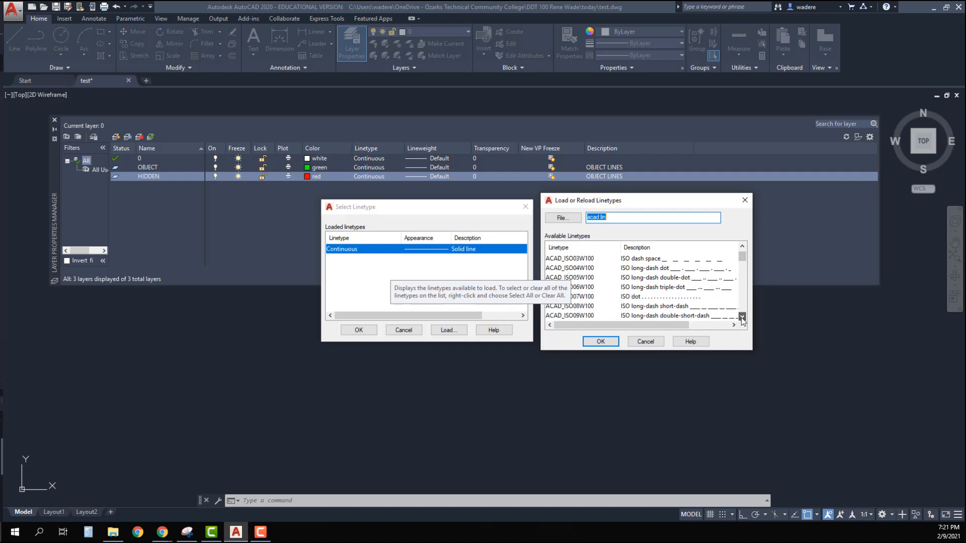
left_click(742, 317)
left_click(742, 317)
left_click(742, 316)
left_click(742, 316)
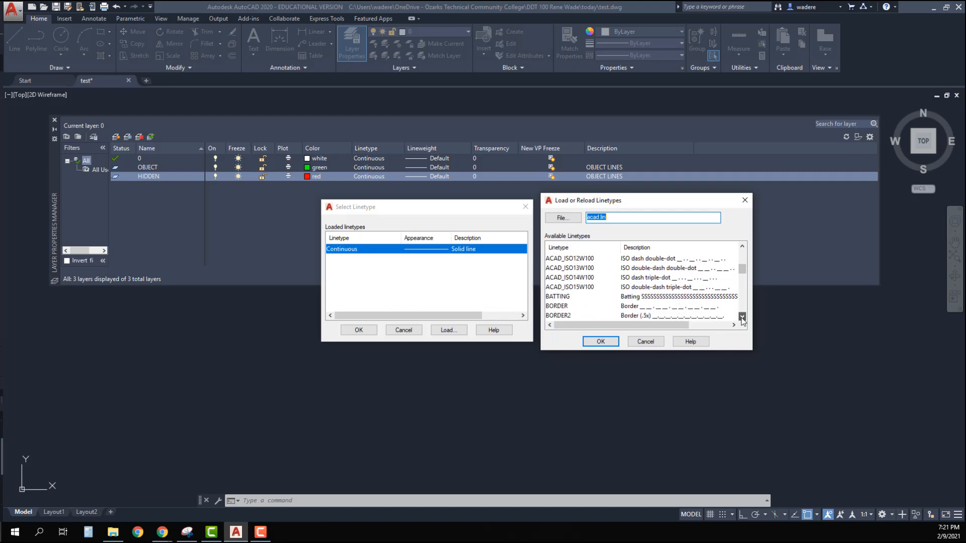
left_click(742, 317)
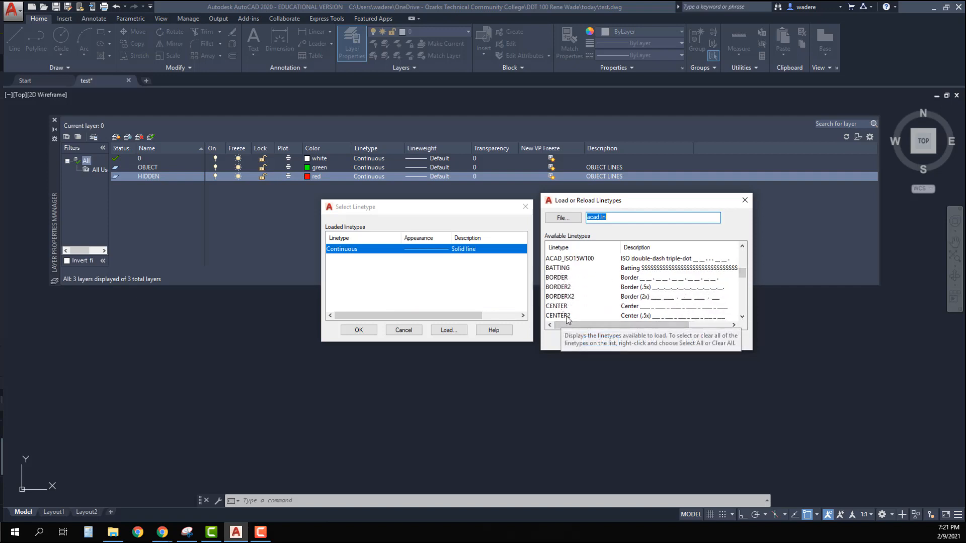
left_click(742, 317)
left_click(742, 316)
left_click(742, 316)
left_click(742, 316)
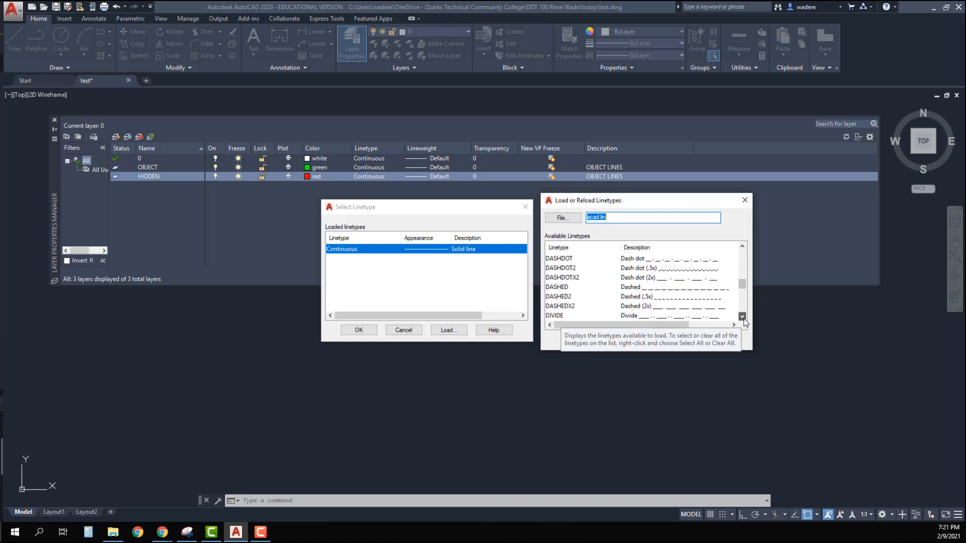
left_click(742, 316)
left_click(742, 316)
left_click(742, 317)
left_click(742, 316)
left_click(742, 316)
left_click(743, 319)
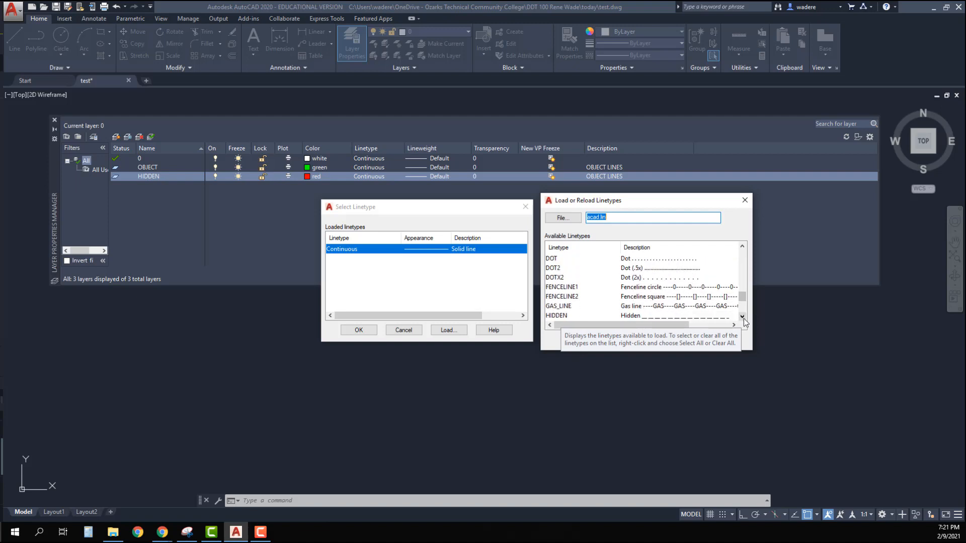
left_click(744, 319)
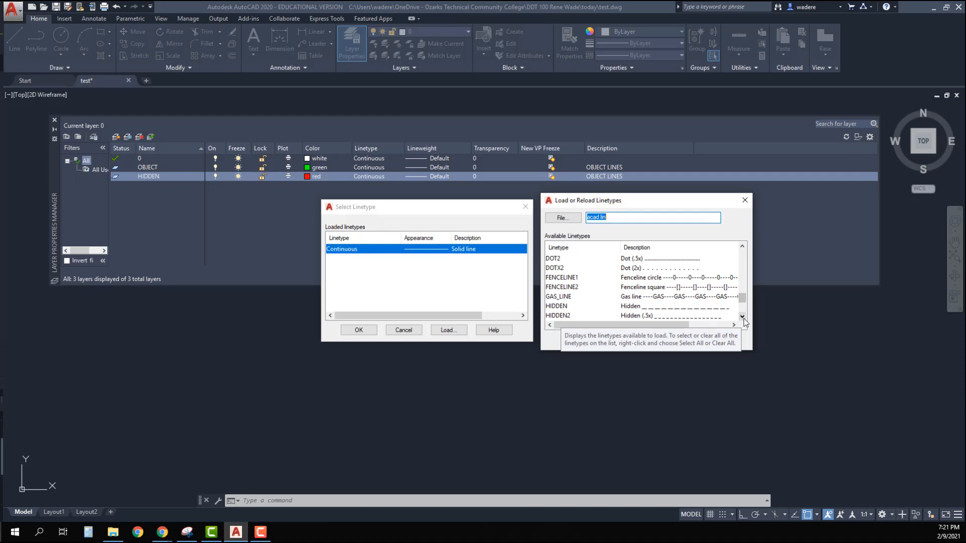
left_click(743, 317)
left_click(742, 317)
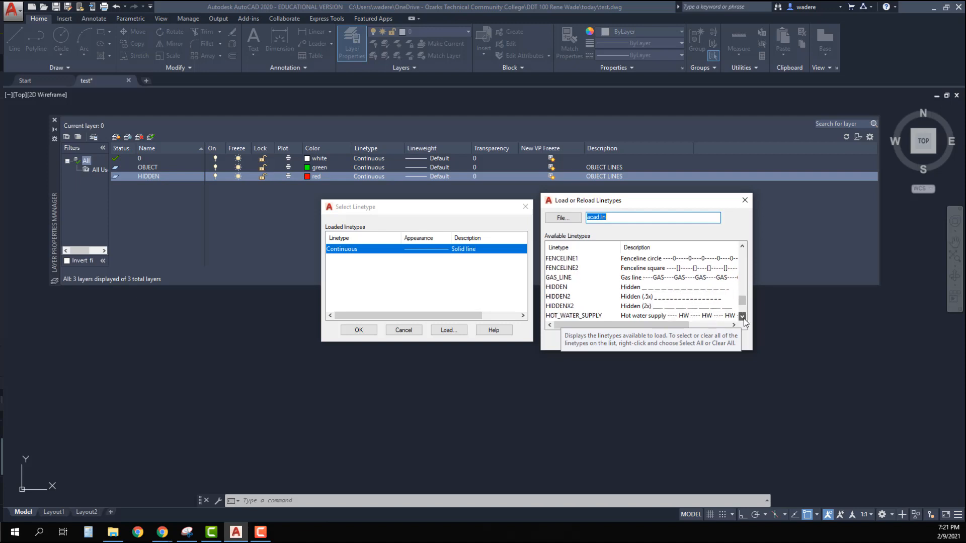
left_click(743, 317)
left_click(742, 317)
left_click(743, 317)
left_click(742, 317)
left_click(743, 317)
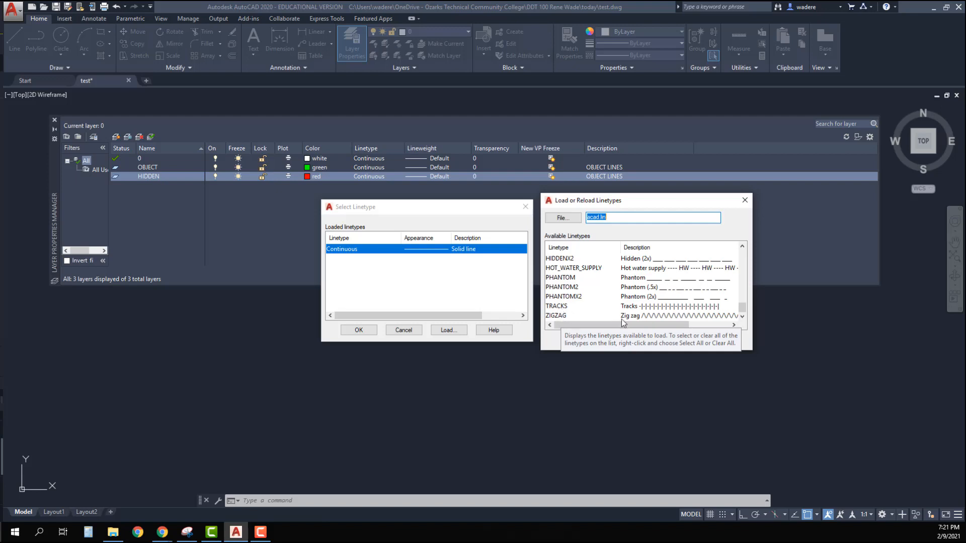
Load the HIDDEN linetype and assign it to the HIDDEN layer
left_click(742, 247)
left_click(743, 246)
left_click(742, 247)
left_click(742, 247)
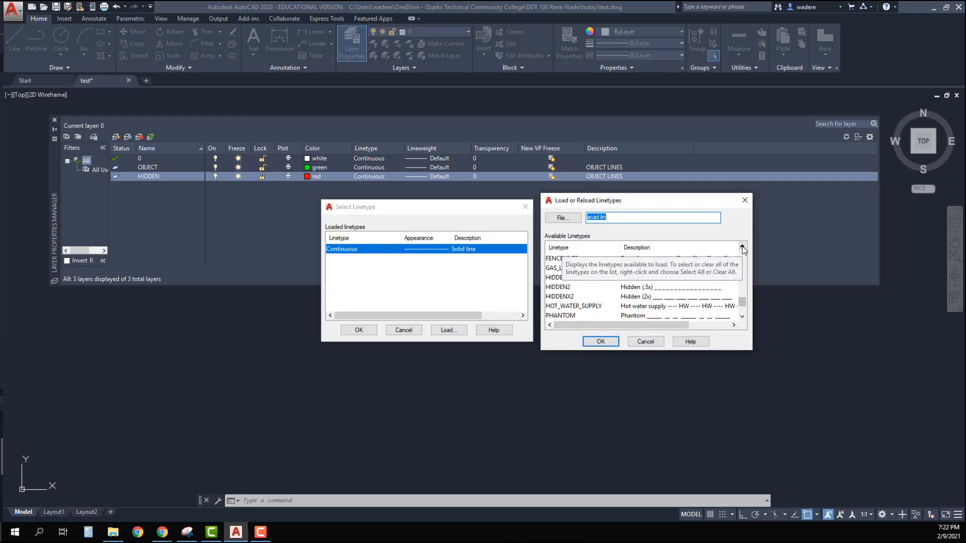
left_click(742, 247)
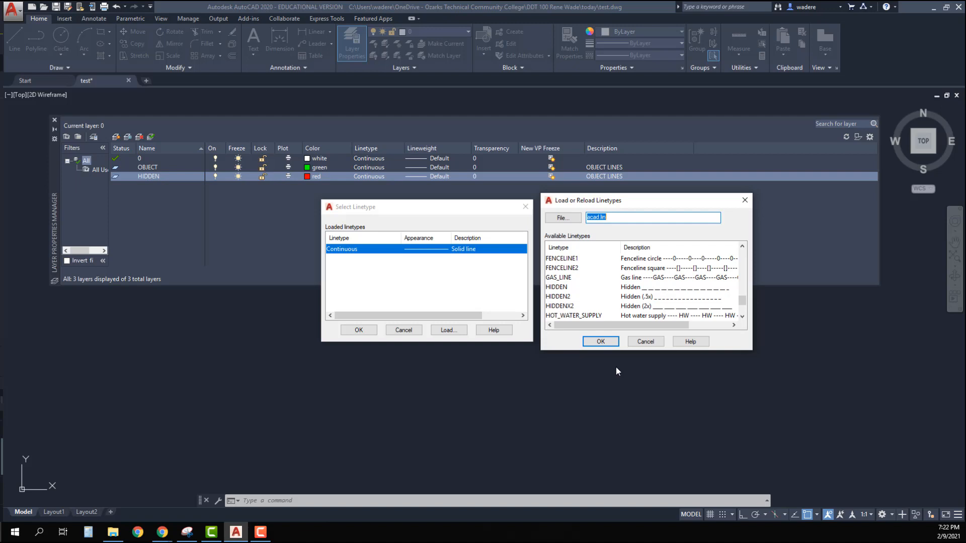
left_click(556, 287)
left_click(602, 343)
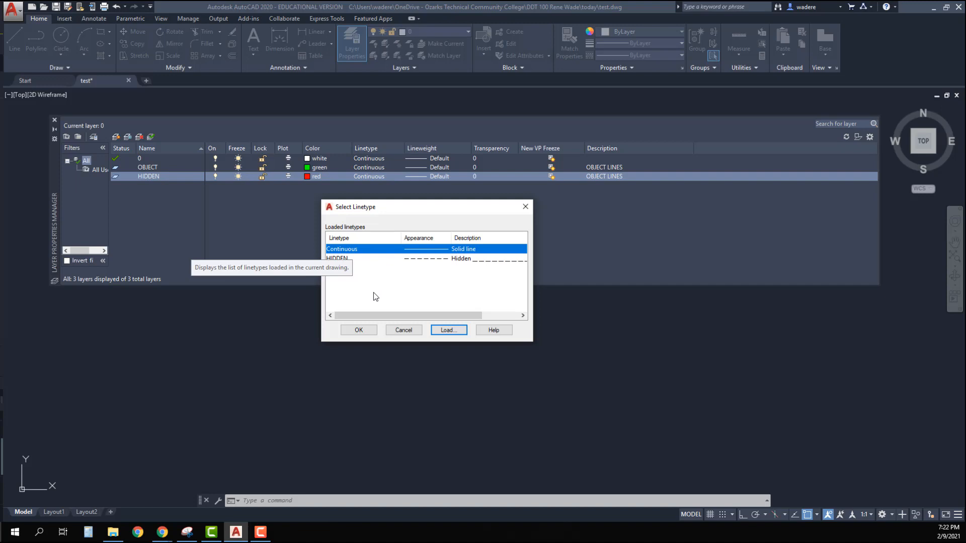
left_click(347, 258)
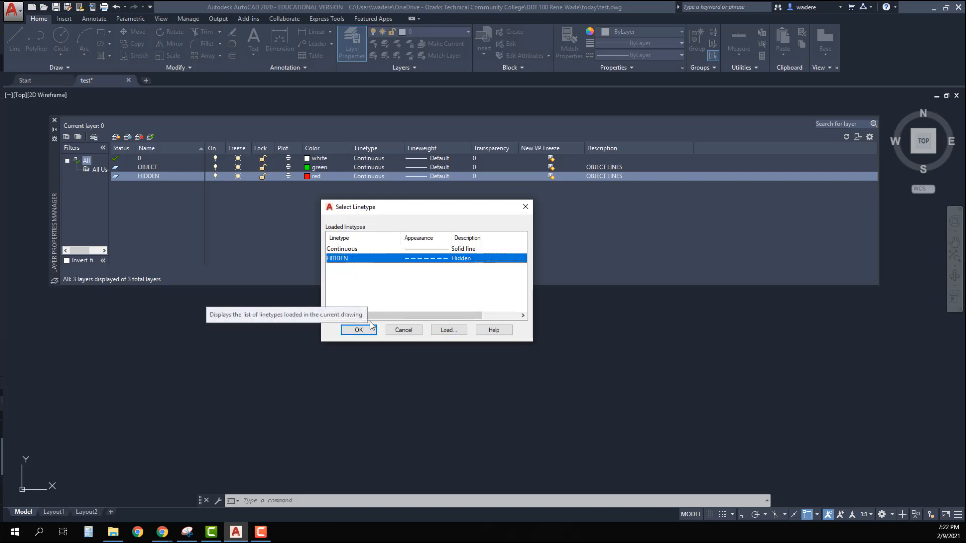
left_click(359, 330)
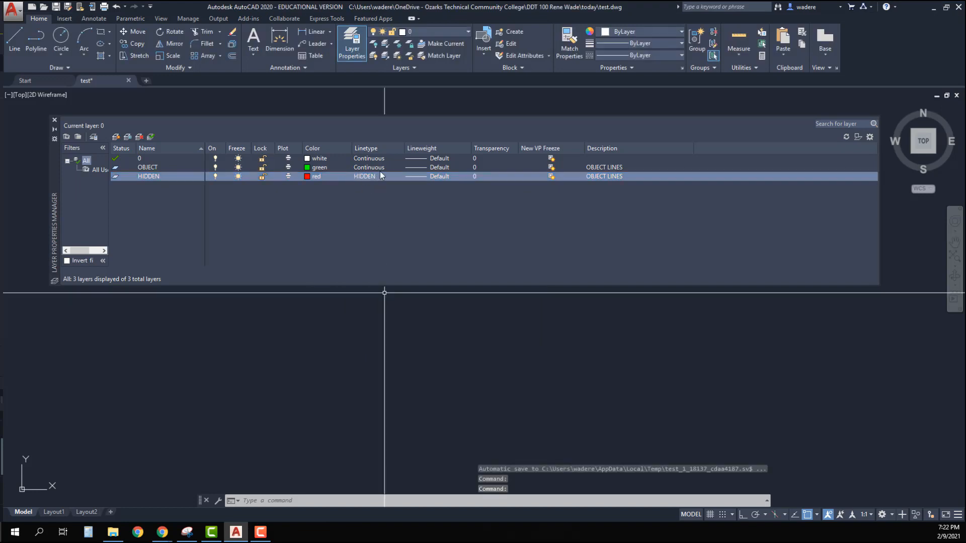
Change the description of the HIDDEN layer to HIDDEN LINES
left_click(599, 177)
double_click(600, 176)
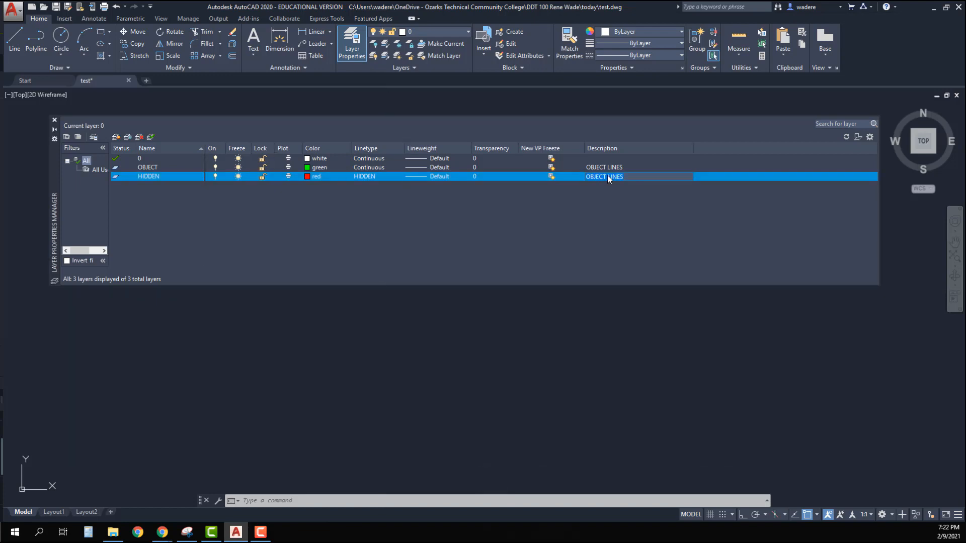
type("HIDDEN")
Create a new layer named CENTER and set its color to yellow
left_click(116, 137)
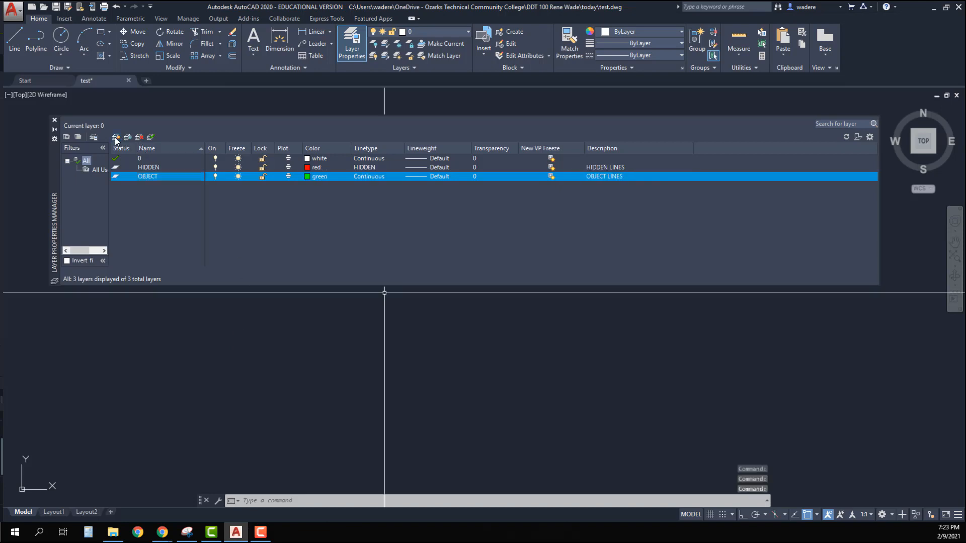
left_click(116, 137)
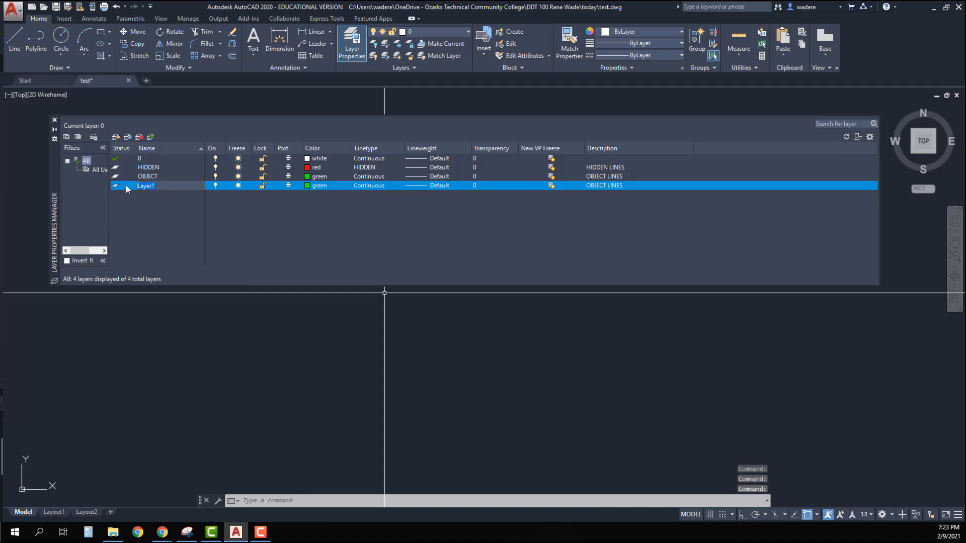
type("CENTER")
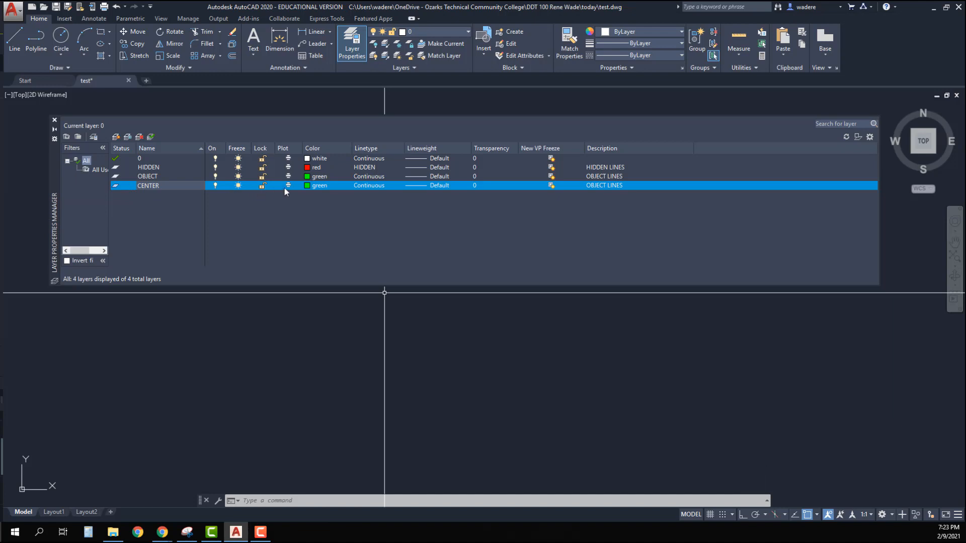
key("Return")
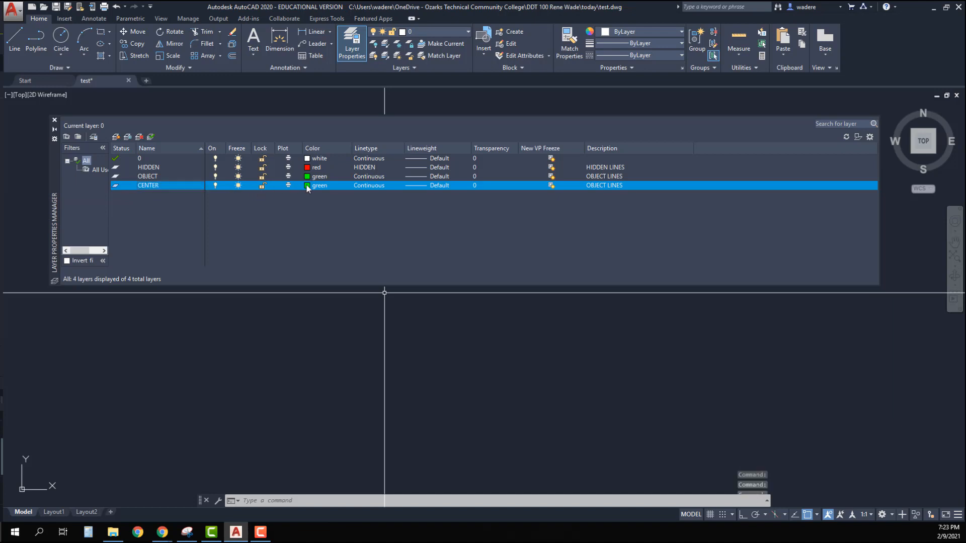
left_click(308, 185)
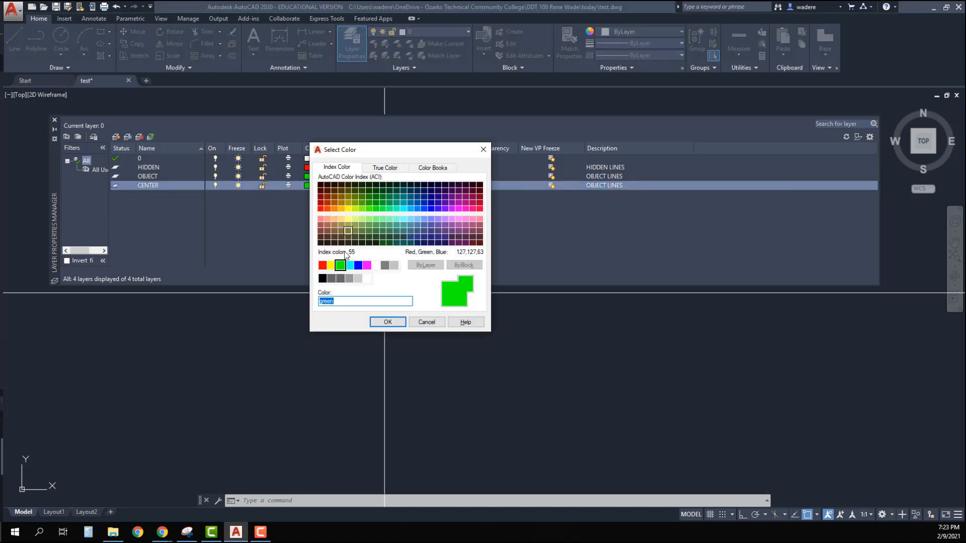
left_click(331, 265)
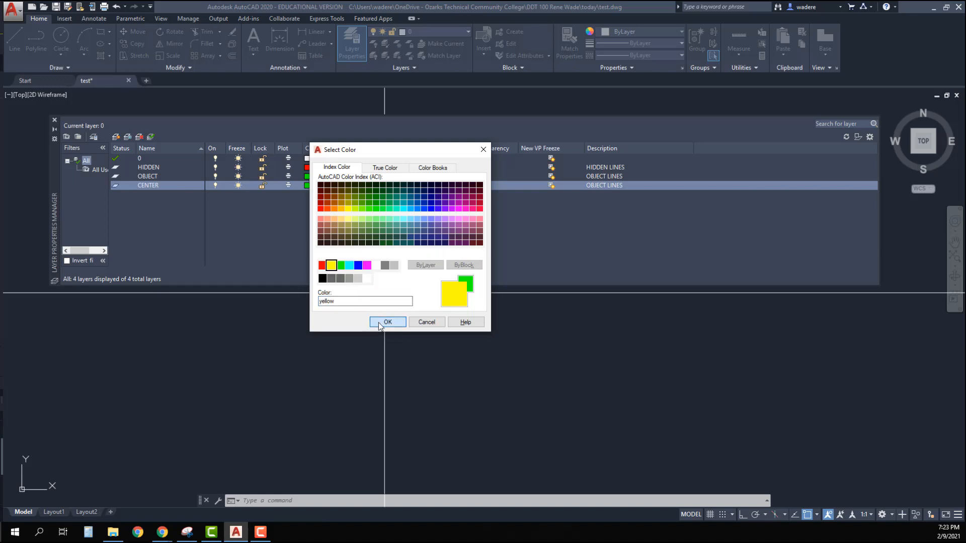
left_click(372, 325)
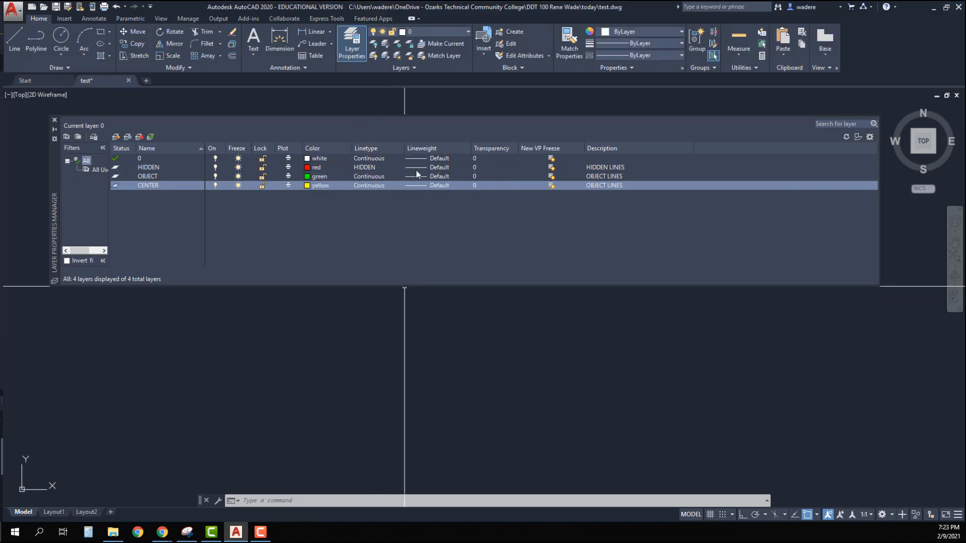
Load the CENTER linetype and assign it to the CENTER layer
left_click(368, 186)
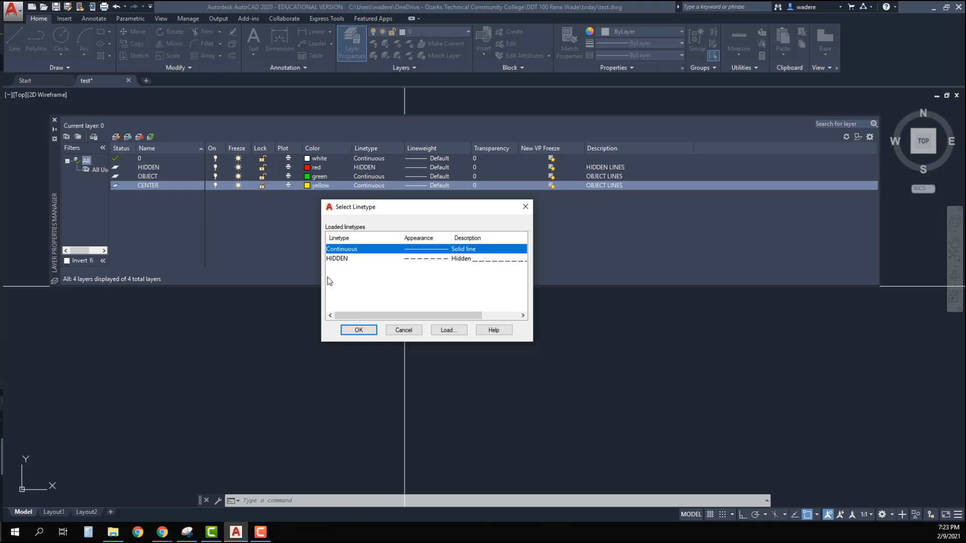
left_click(448, 331)
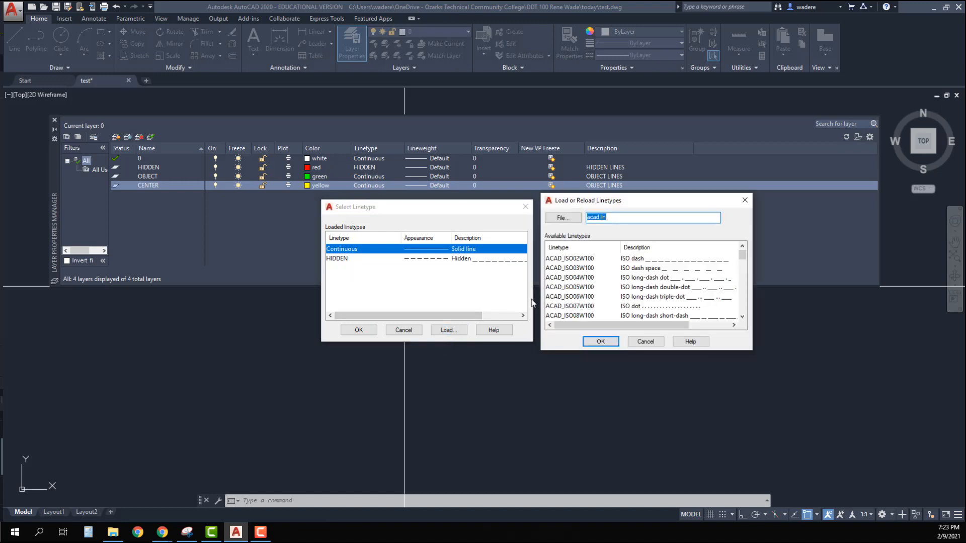
scroll(576, 280, "down", 5)
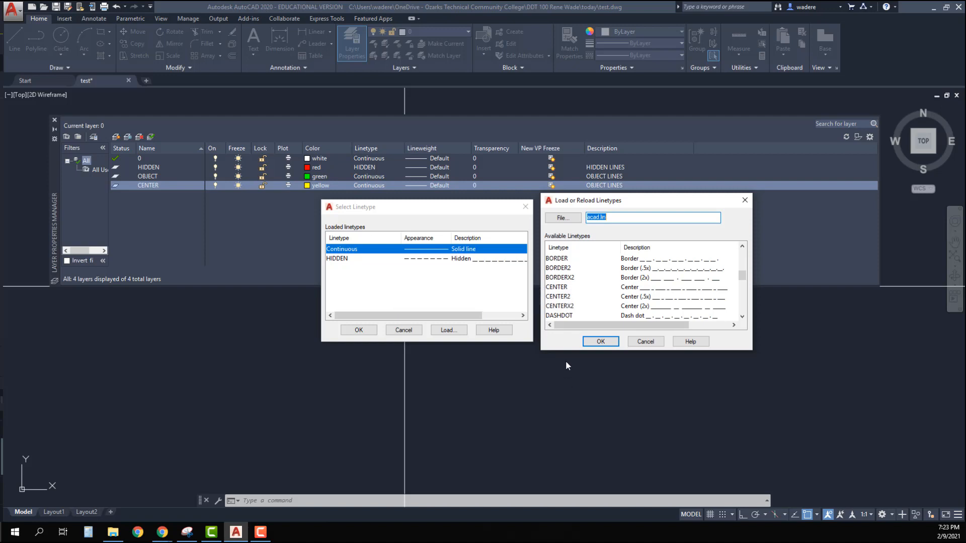
left_click(556, 287)
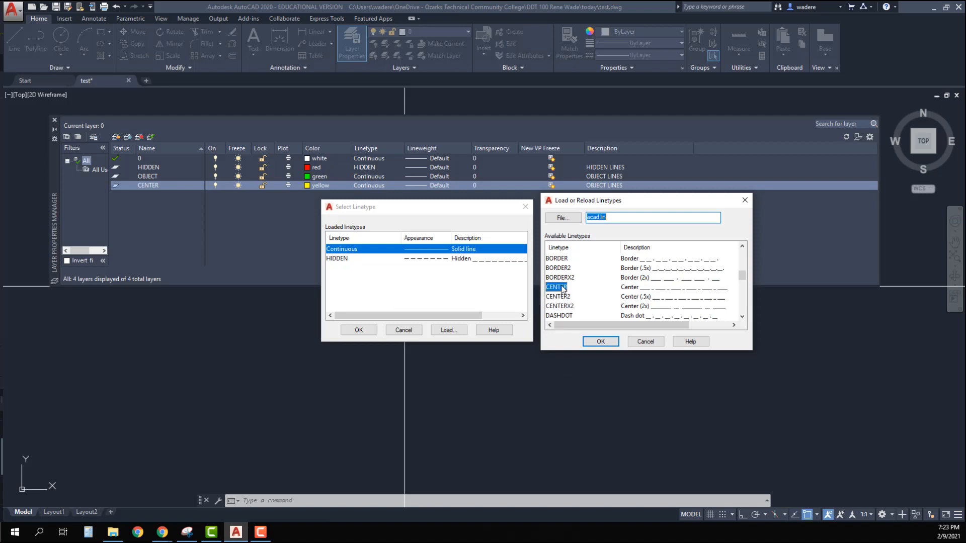
left_click(600, 342)
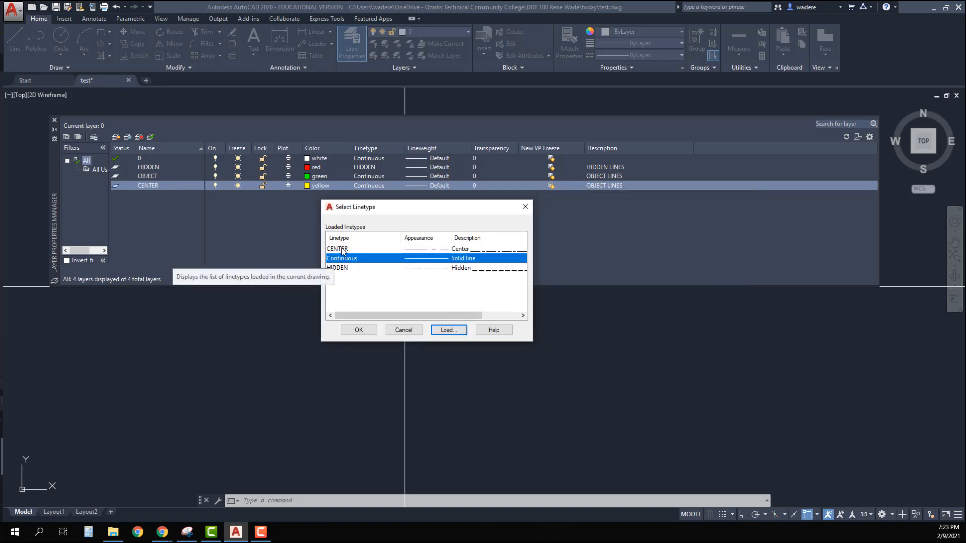
left_click(342, 249)
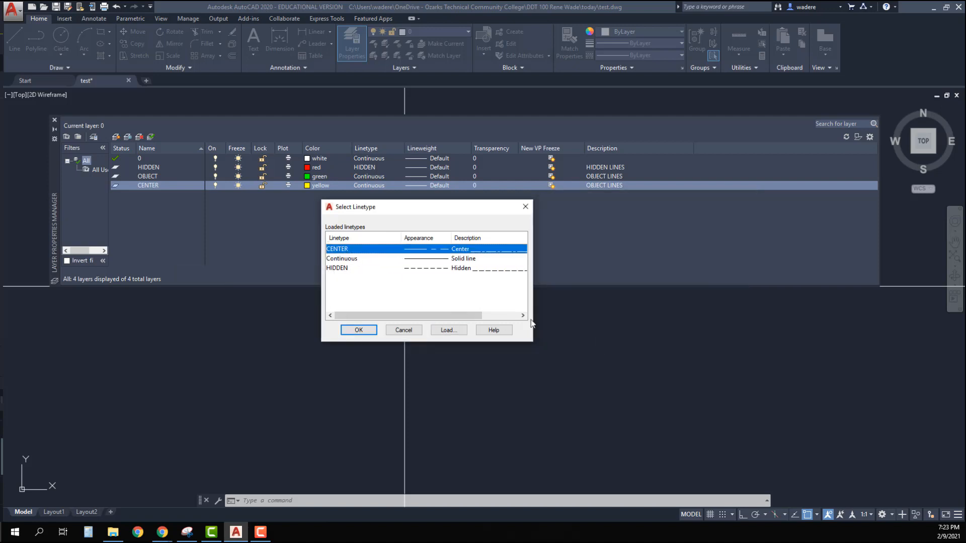
left_click(358, 330)
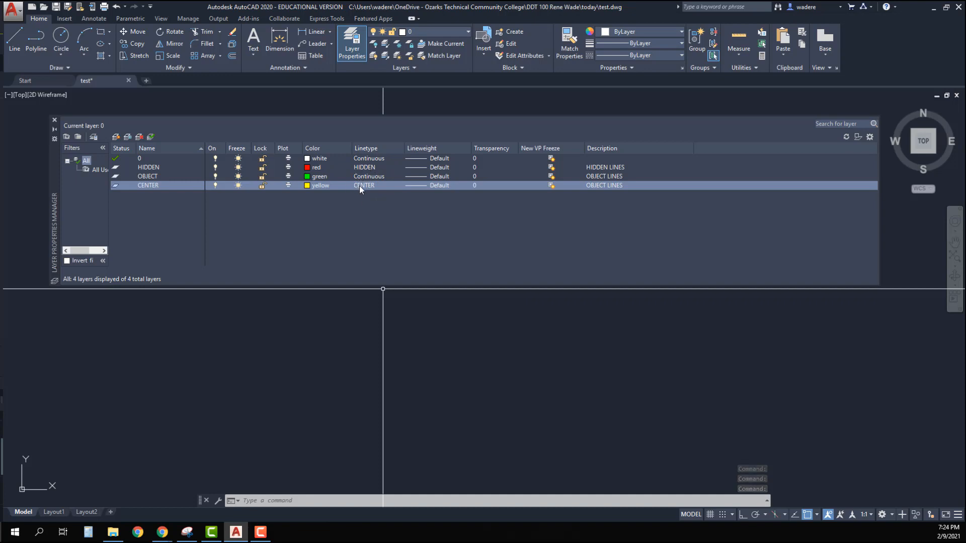
Change the description of the CENTER layer to CENTER LINES
left_click(602, 185)
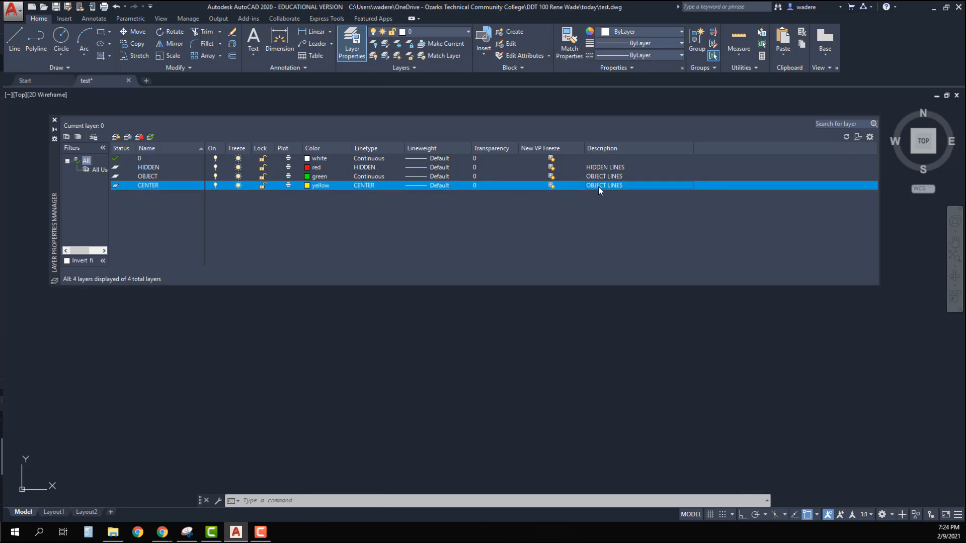
left_click(606, 185)
left_click_drag(606, 185, 573, 183)
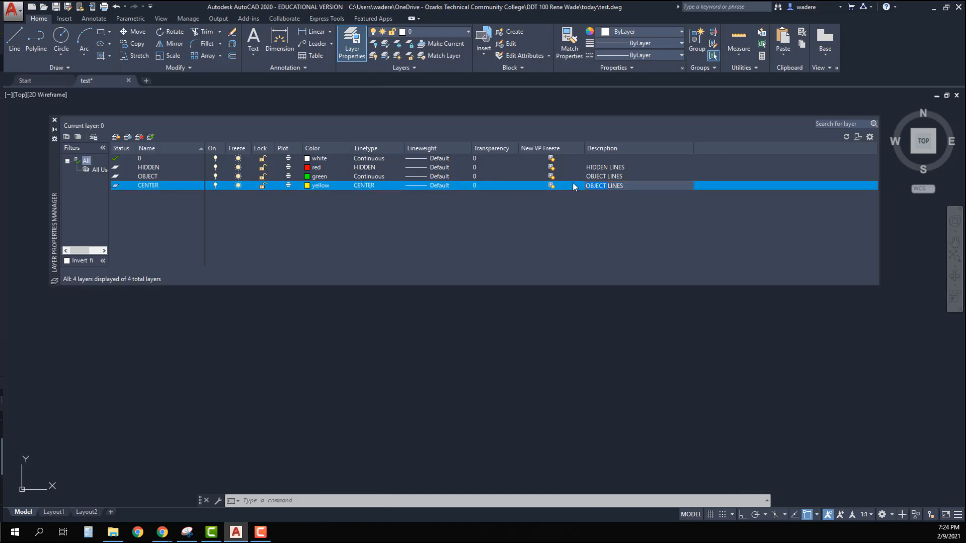
type("CENTER")
left_click(391, 235)
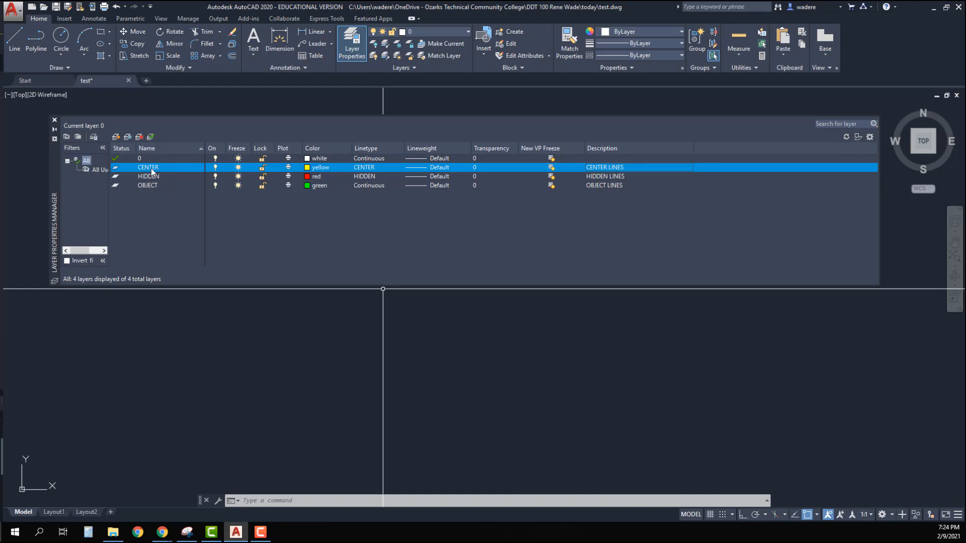
Make OBJECT the current layer and bring up the layer options for it
left_click(148, 185)
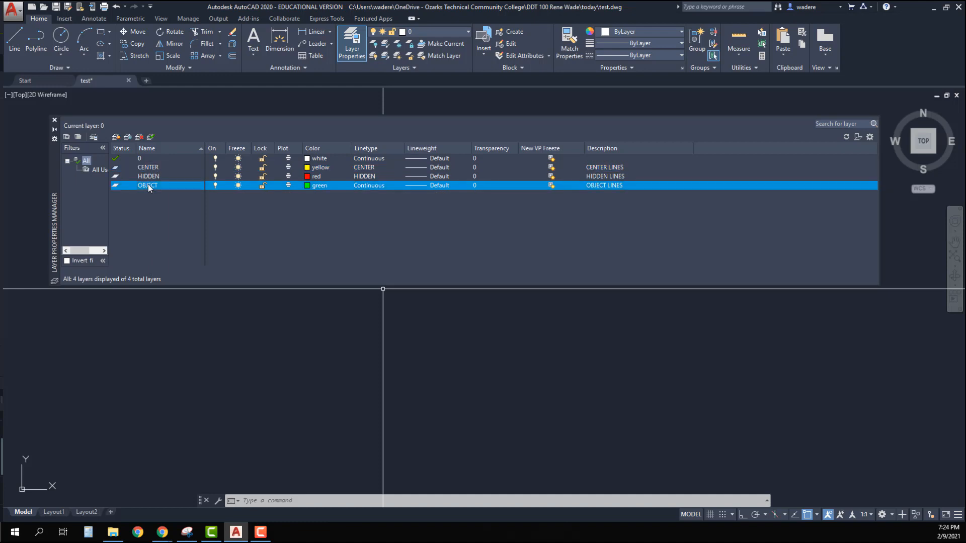
double_click(118, 186)
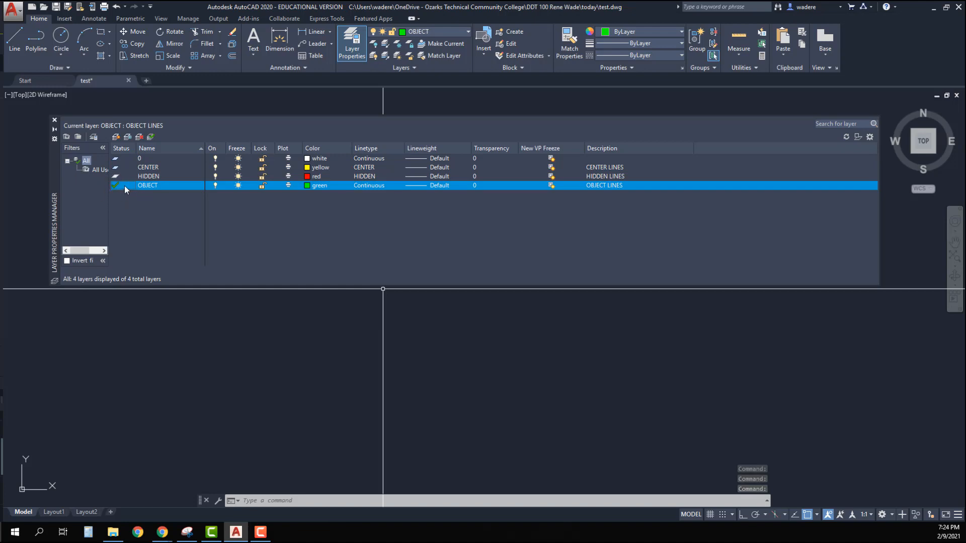
right_click(124, 186)
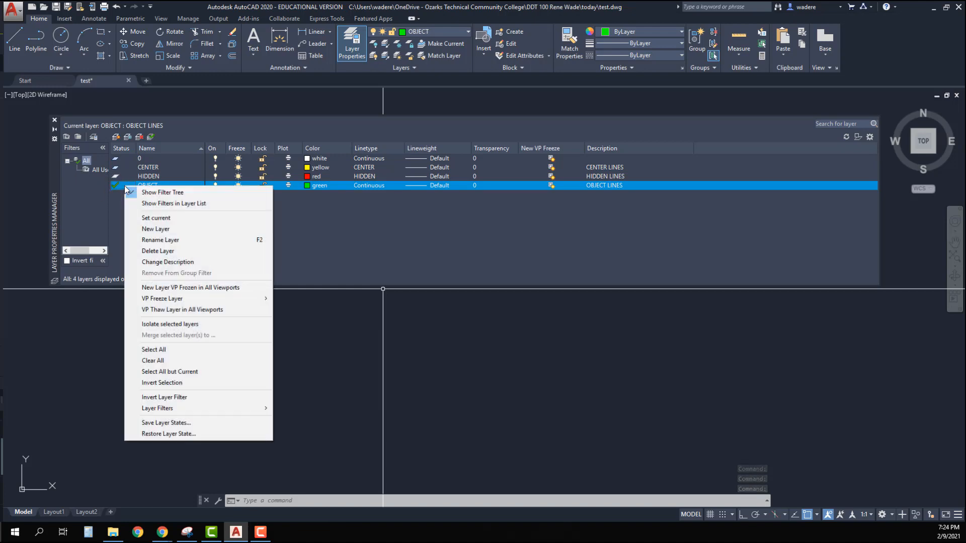
Set OBJECT as the current layer and collapse the Layer Properties Manager to its title bar
left_click(155, 218)
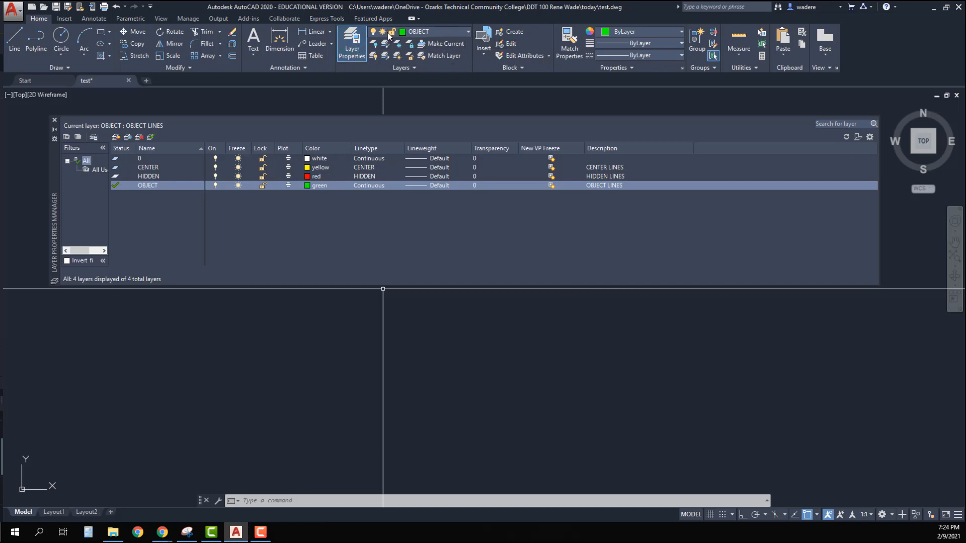
left_click(55, 130)
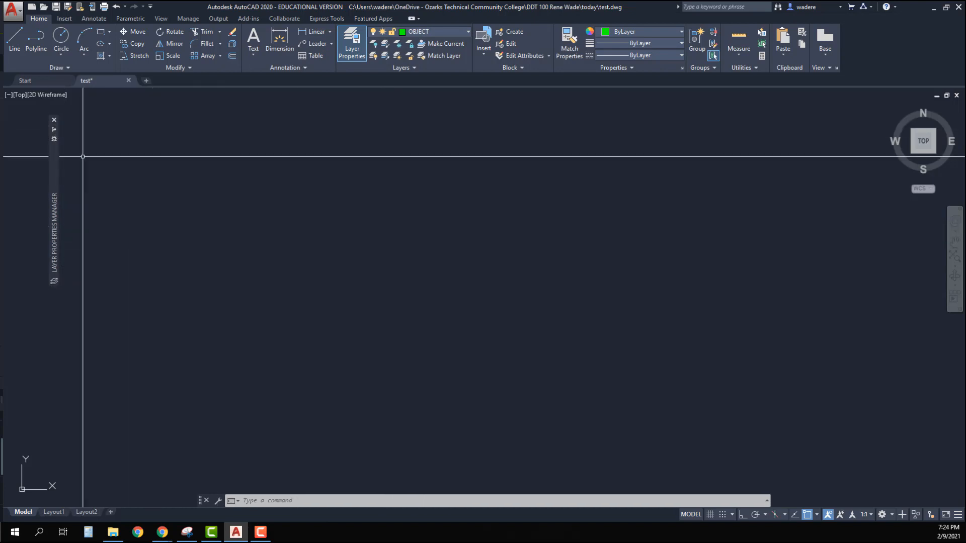
mouse_move(56, 134)
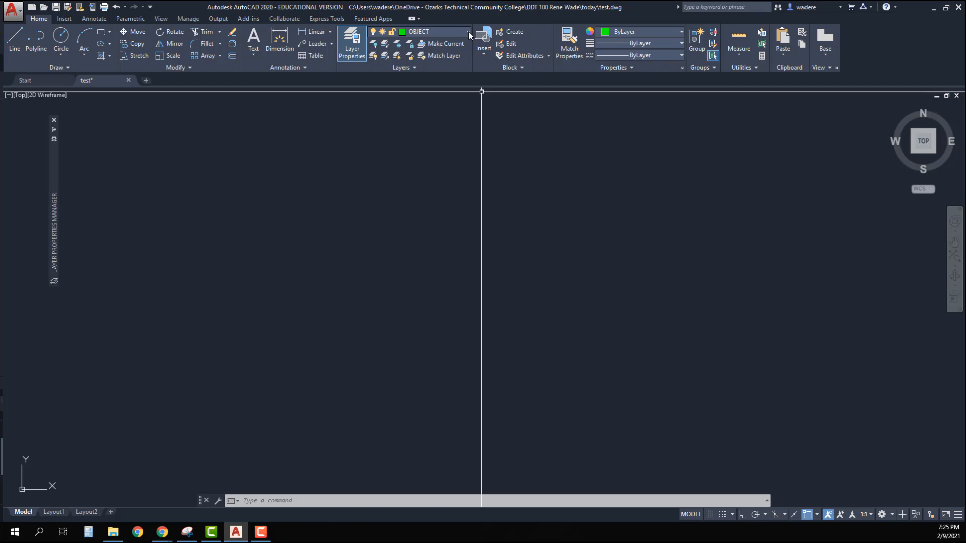
Cycle the current layer through CENTER and HIDDEN and return to OBJECT
left_click(469, 31)
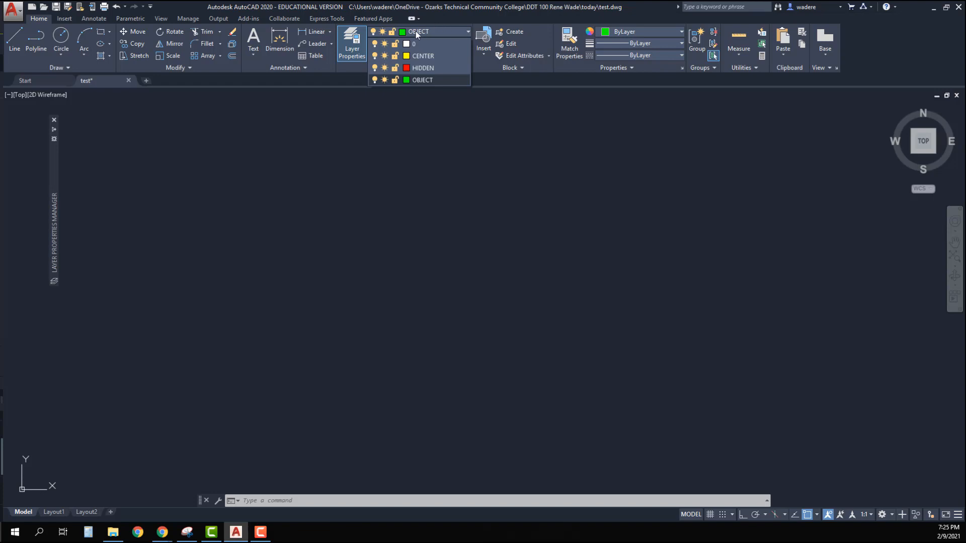
left_click(418, 55)
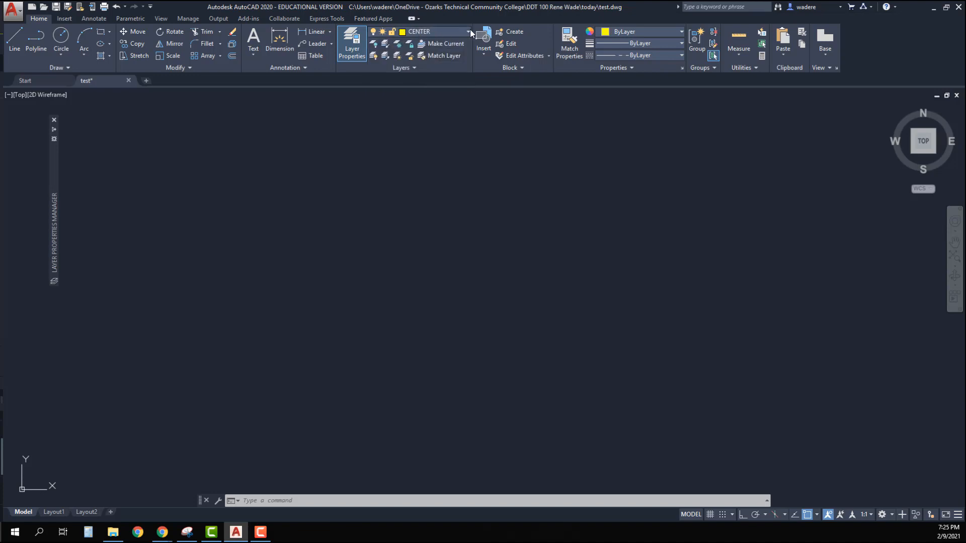
left_click(469, 31)
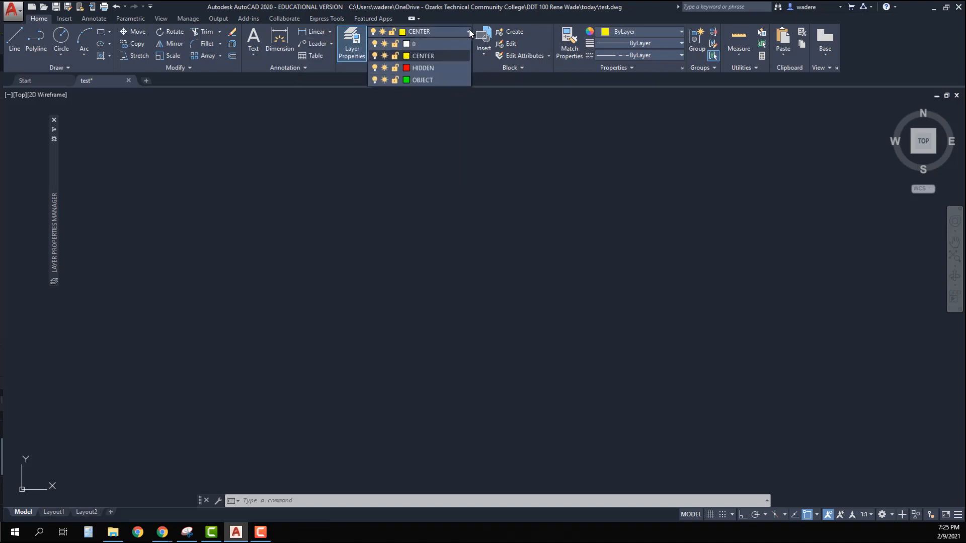
left_click(421, 69)
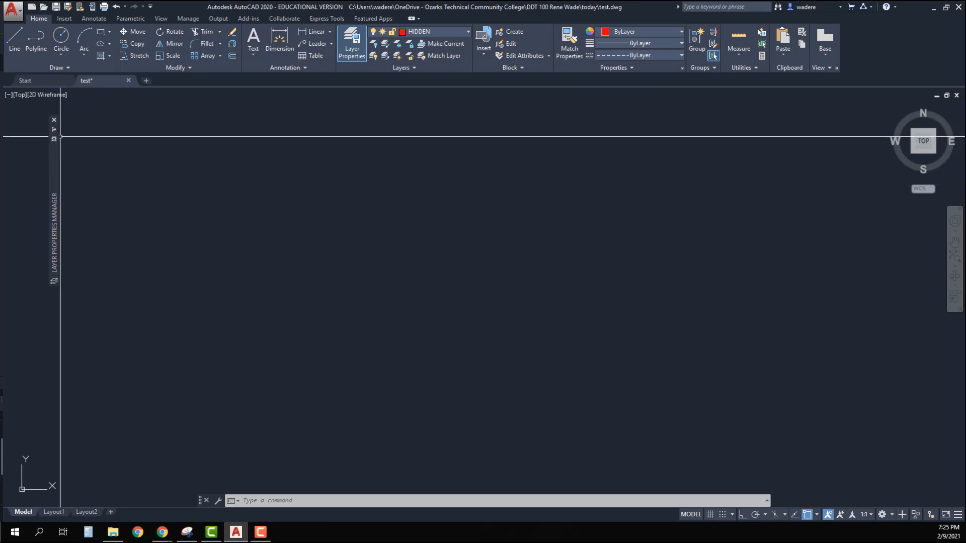
left_click(468, 31)
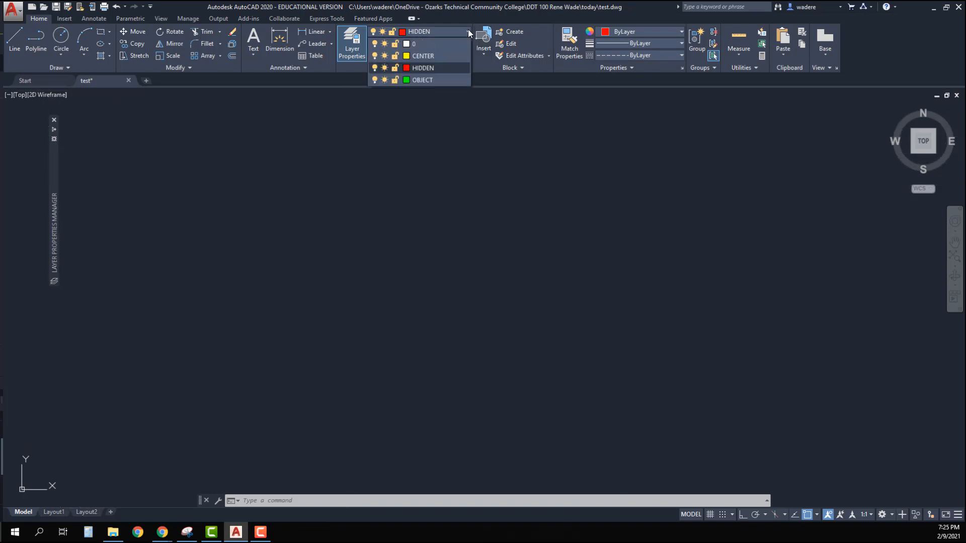
left_click(414, 80)
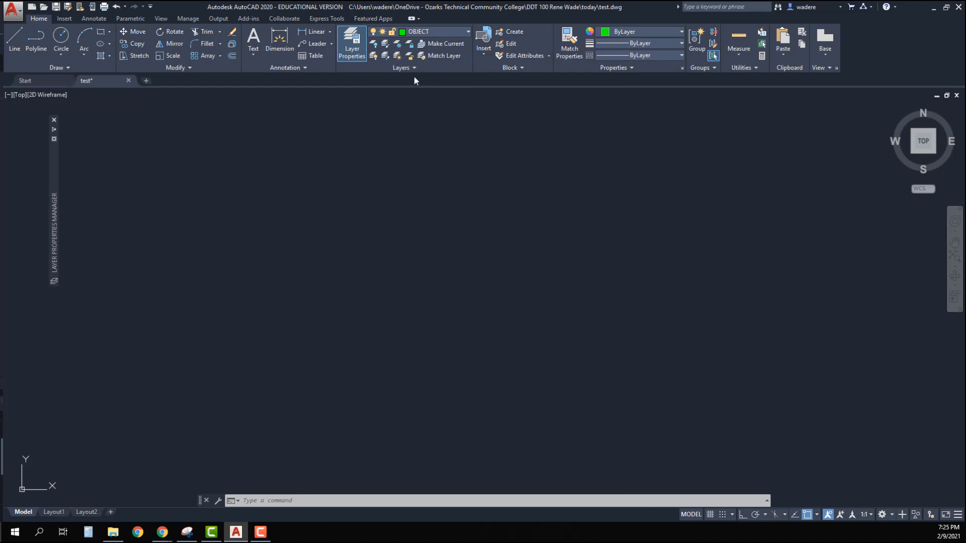
Draw a circle with a radius of about 5.66 on the OBJECT layer in the left part of the drawing
left_click(60, 40)
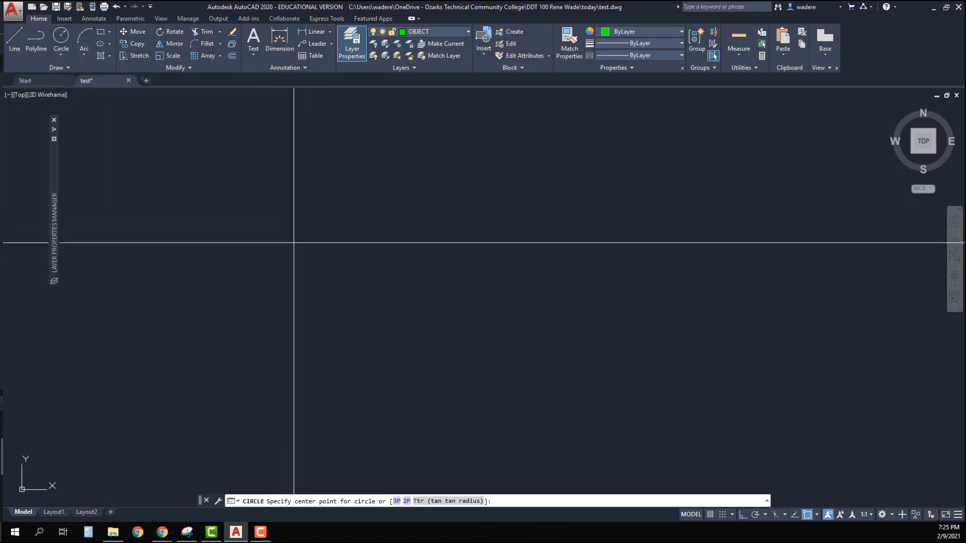
left_click(297, 239)
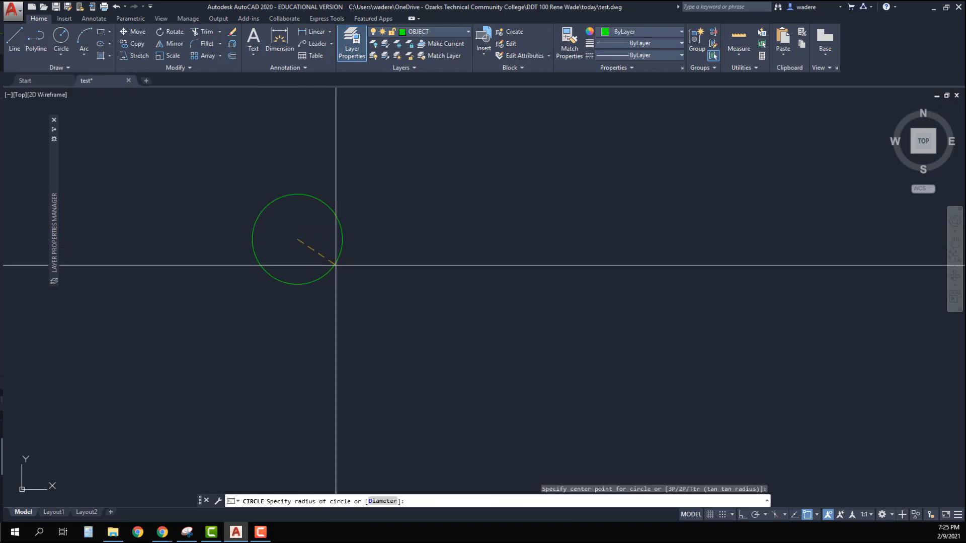
left_click(384, 282)
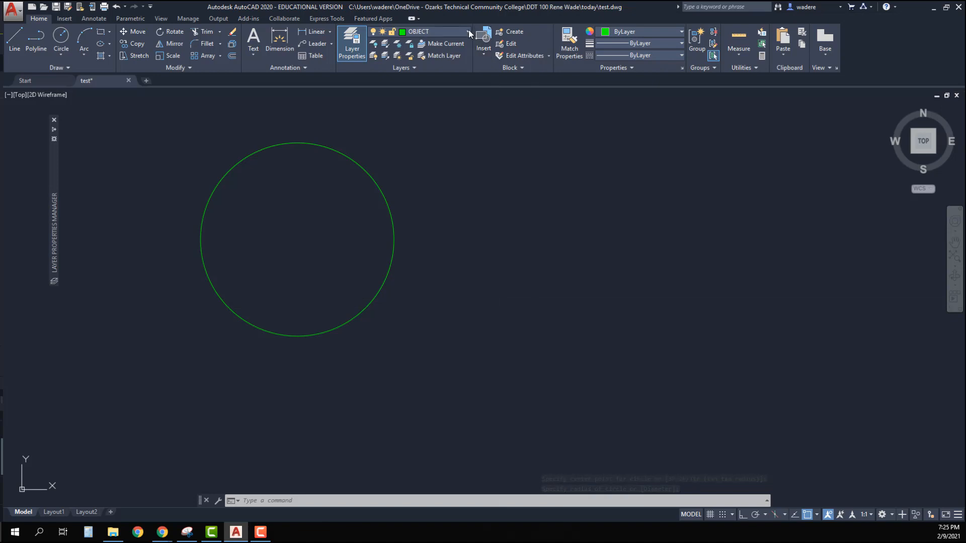
Make CENTER the current layer and draw a circle of about 7.27 radius overlapping the right side of the green circle
left_click(469, 32)
left_click(423, 55)
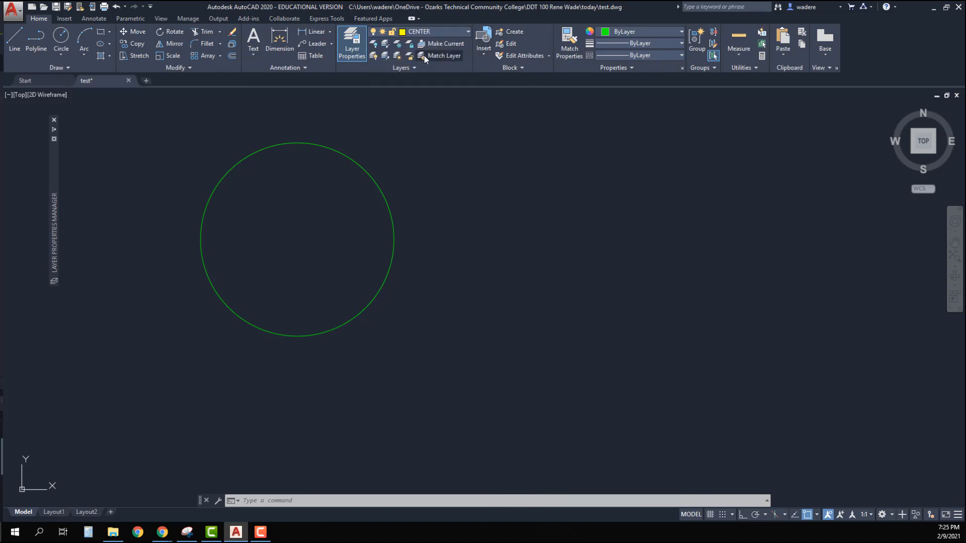
left_click(61, 36)
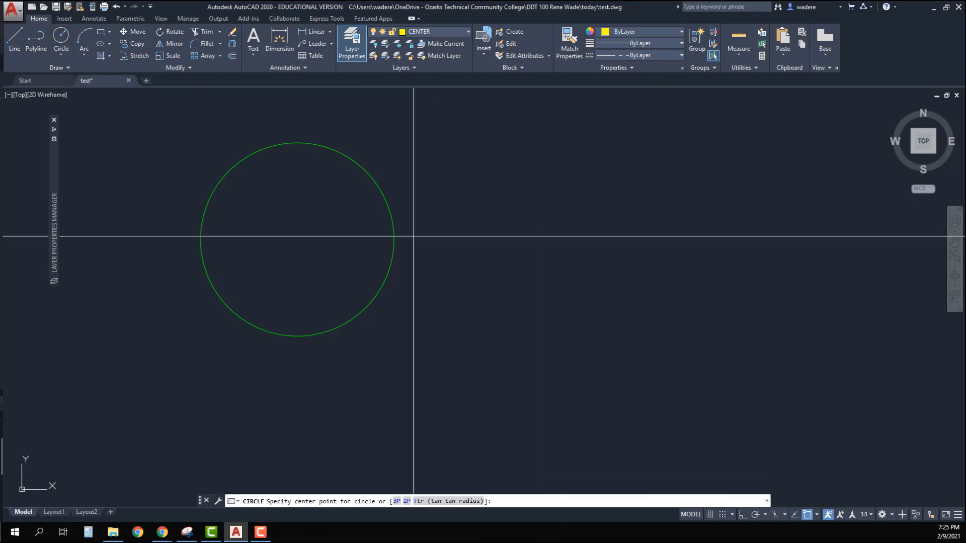
left_click(454, 242)
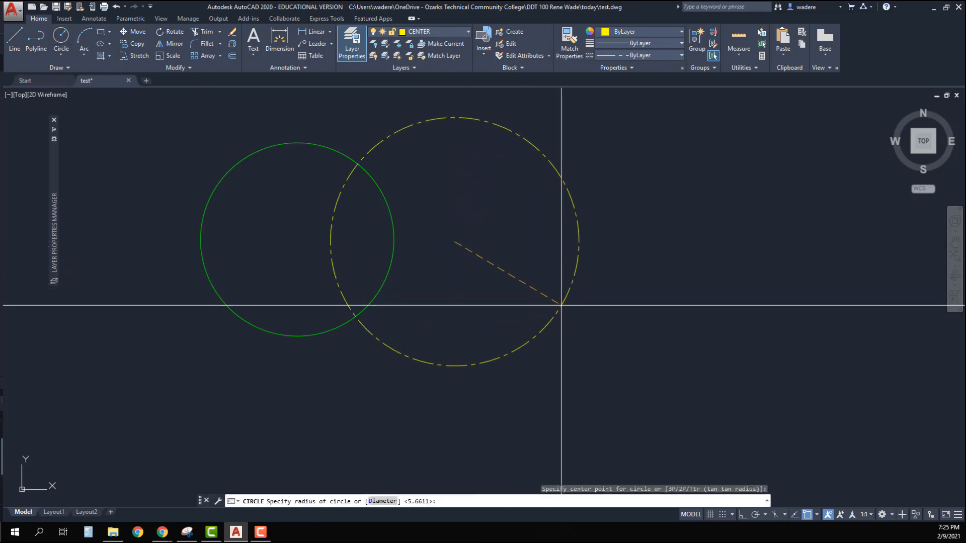
left_click(565, 302)
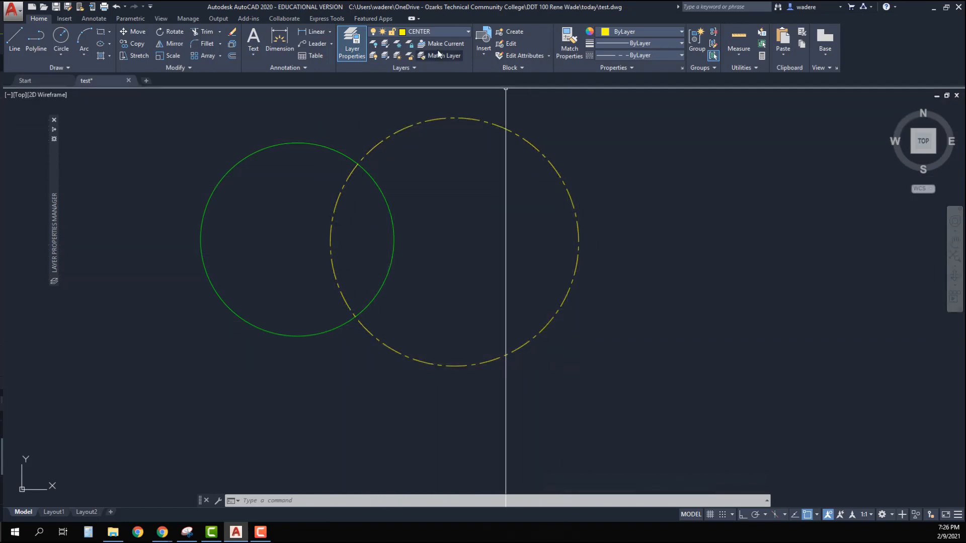
Make HIDDEN the current layer and draw a circle of about 6.83 radius overlapping the right side of the yellow circle
left_click(468, 31)
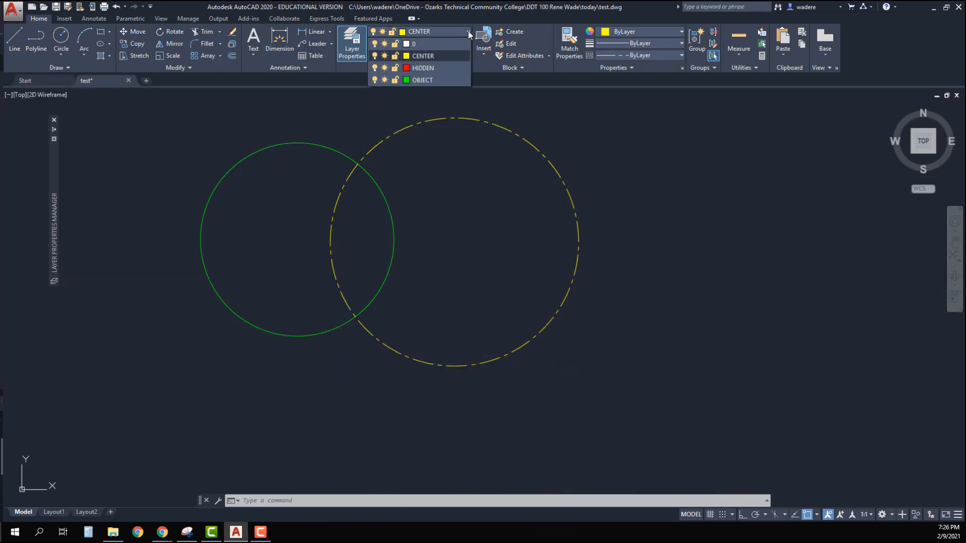
left_click(423, 68)
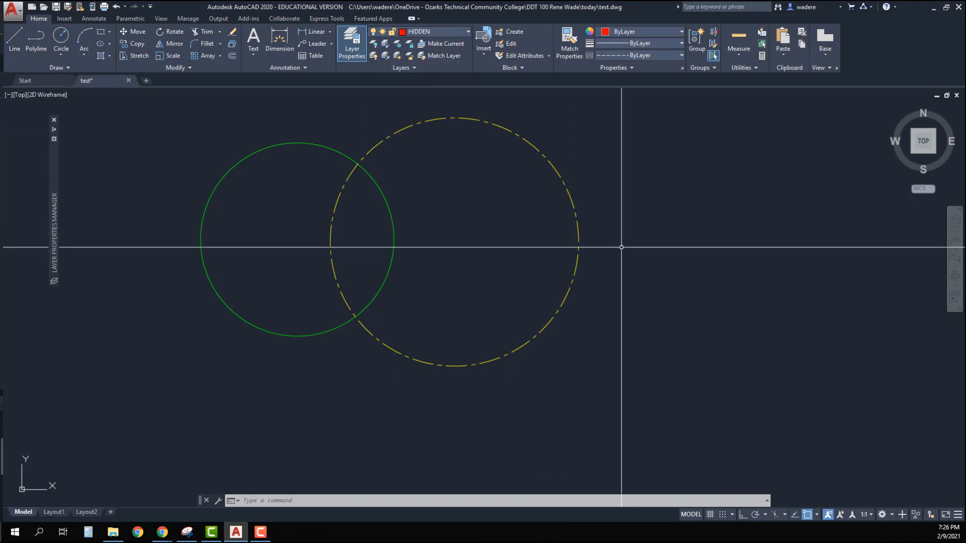
left_click(61, 38)
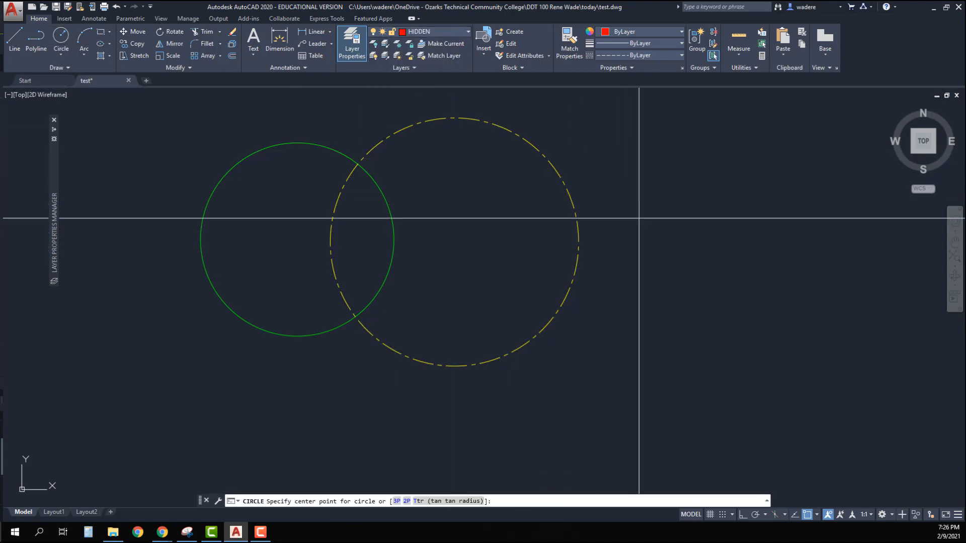
left_click(631, 234)
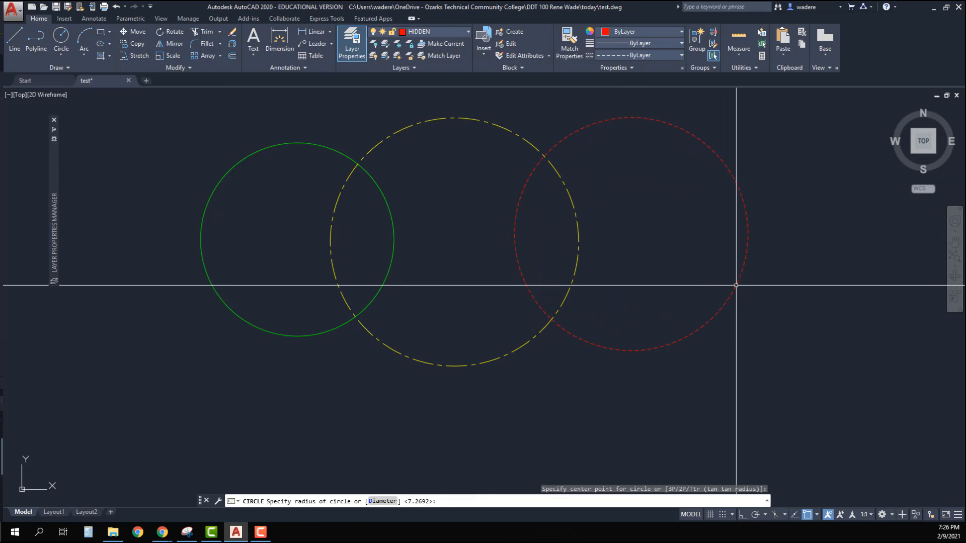
left_click(738, 280)
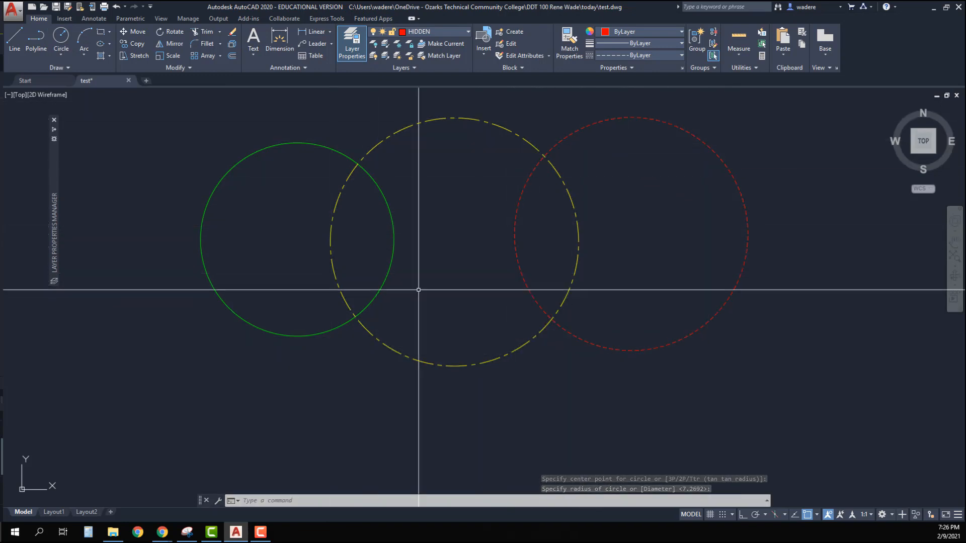
middle_click_drag(491, 239, 459, 254)
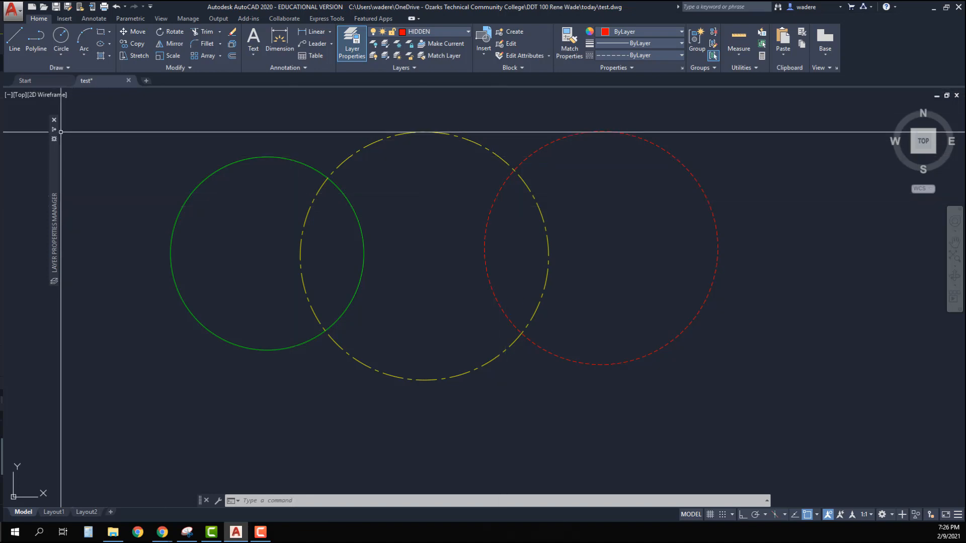
Freeze and thaw the CENTER and OBJECT layers one at a time, and try to freeze the current HIDDEN layer
mouse_move(55, 135)
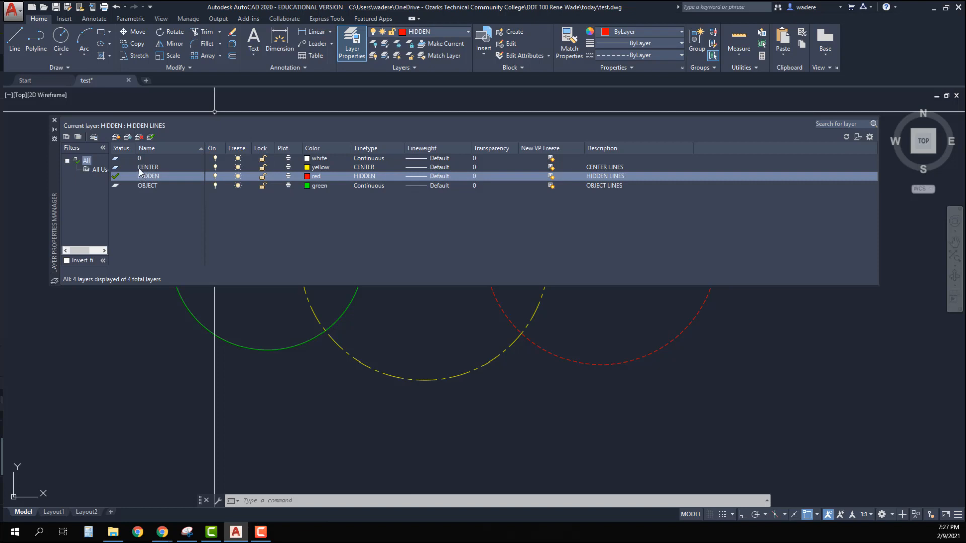
left_click(239, 168)
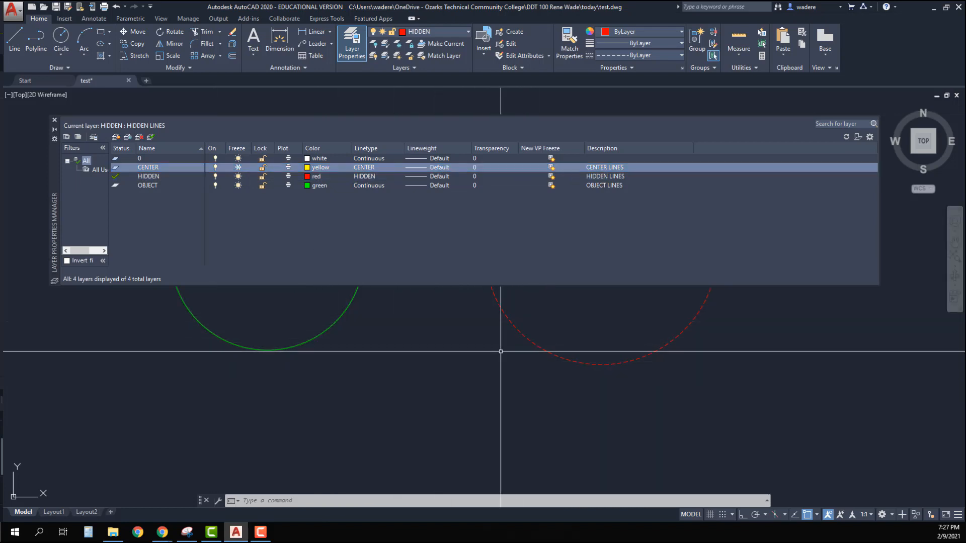
left_click(239, 168)
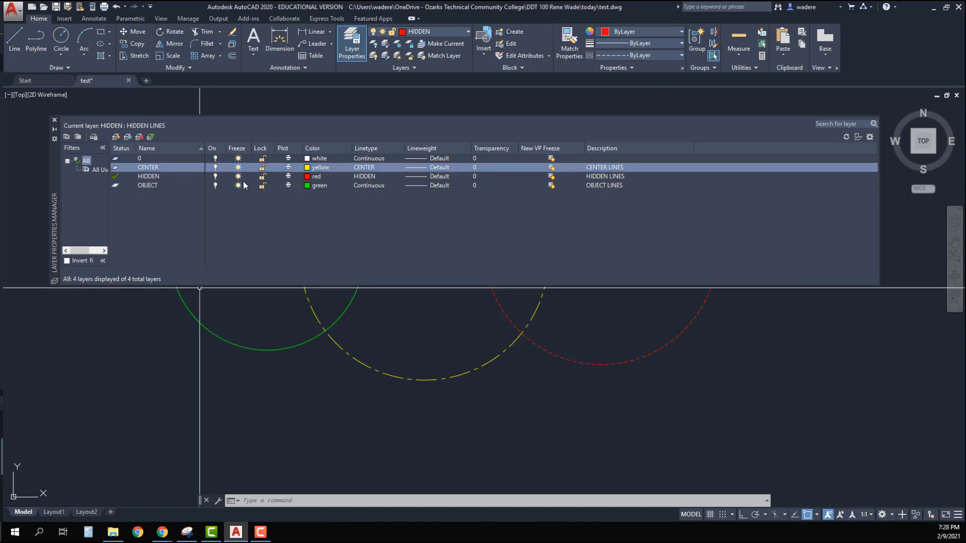
left_click(239, 186)
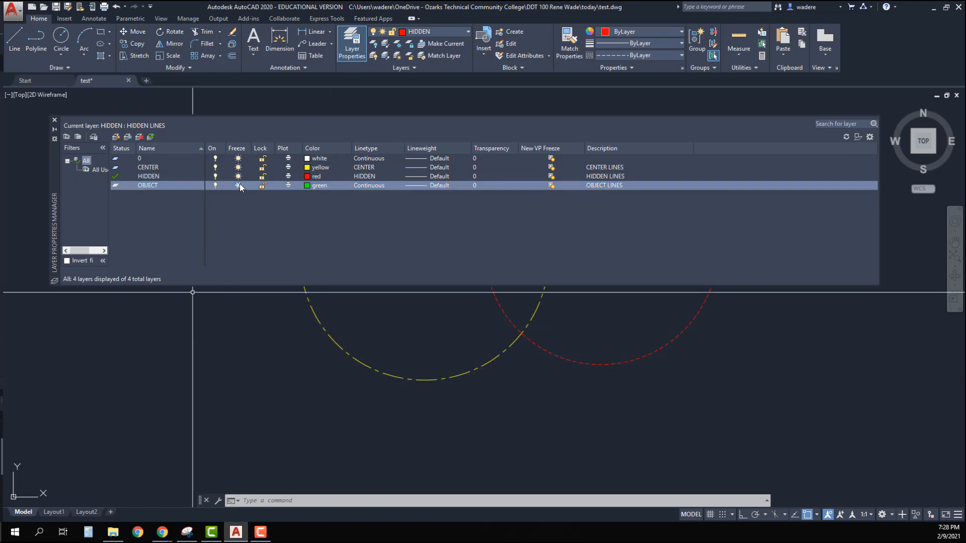
left_click(238, 186)
left_click(239, 177)
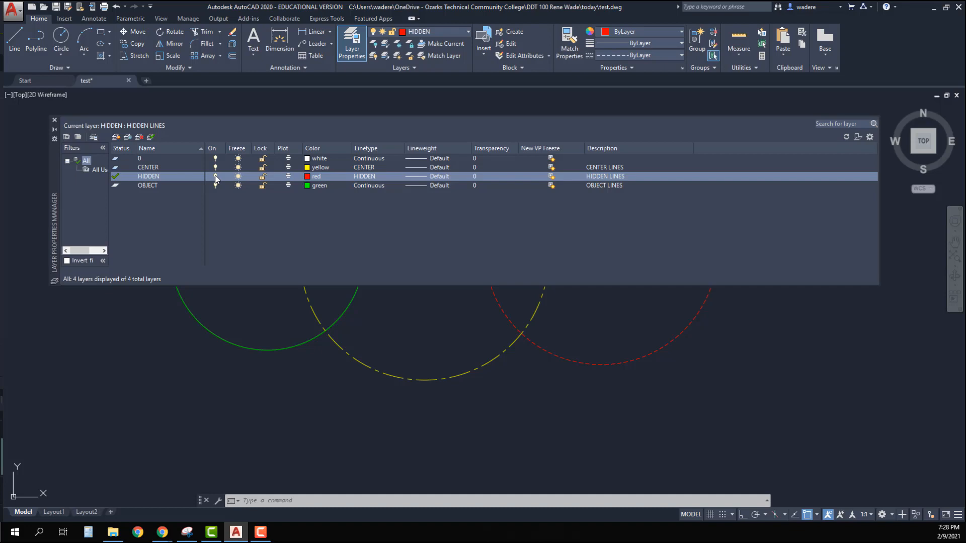
Turn off the current HIDDEN layer, choosing to turn it off rather than keep it on
left_click(216, 179)
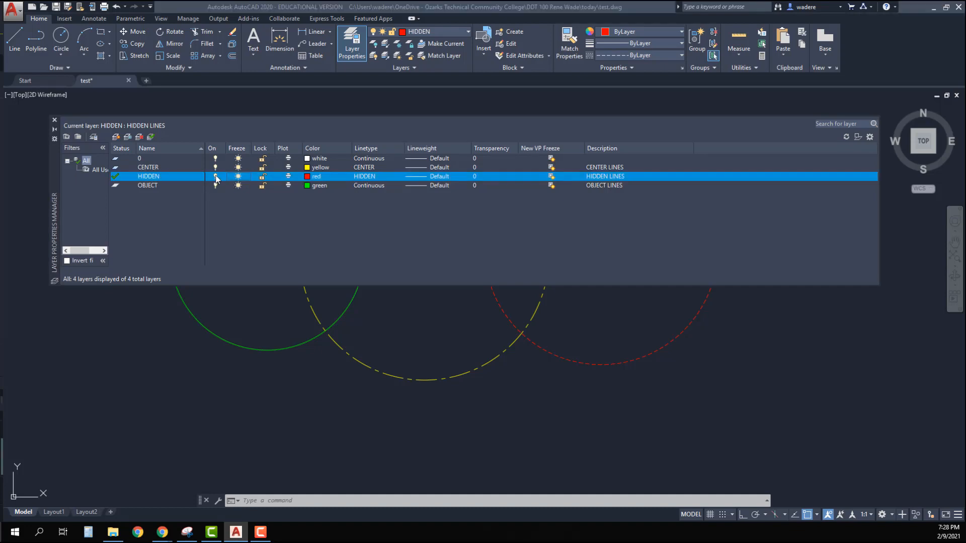
left_click(216, 177)
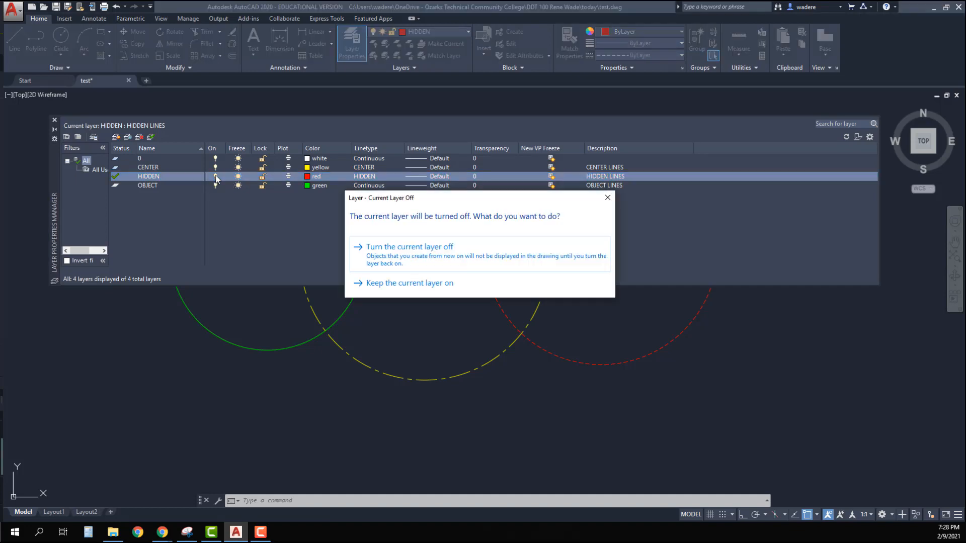
left_click(392, 262)
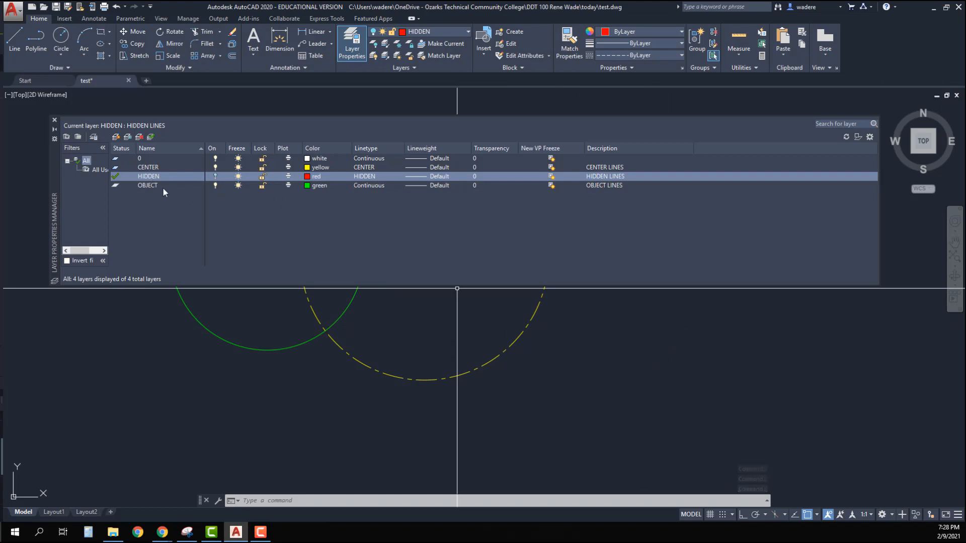
Draw three circles on the turned-off HIDDEN layer: two at the lower right with radii about 6.16 and 5.28, and one at the lower left
left_click(60, 38)
left_click(597, 317)
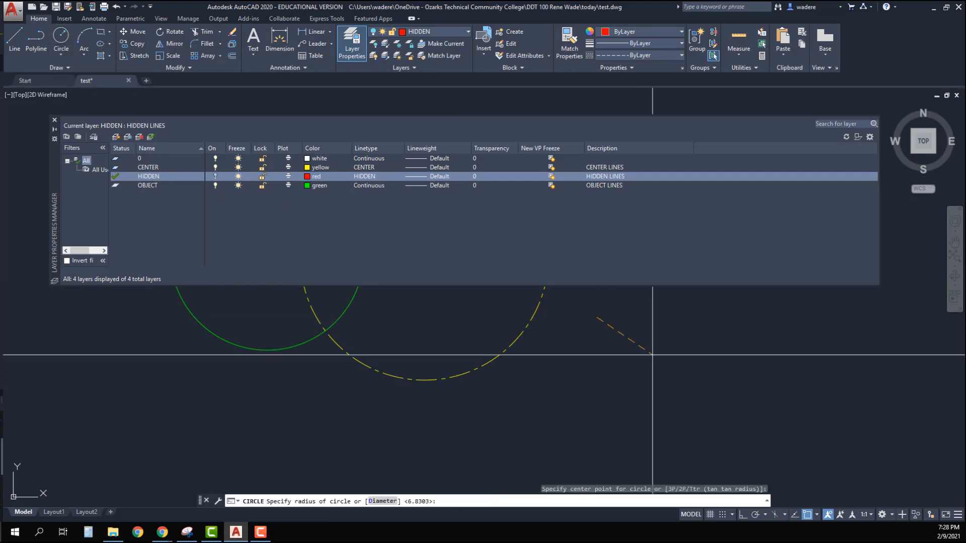
left_click(683, 377)
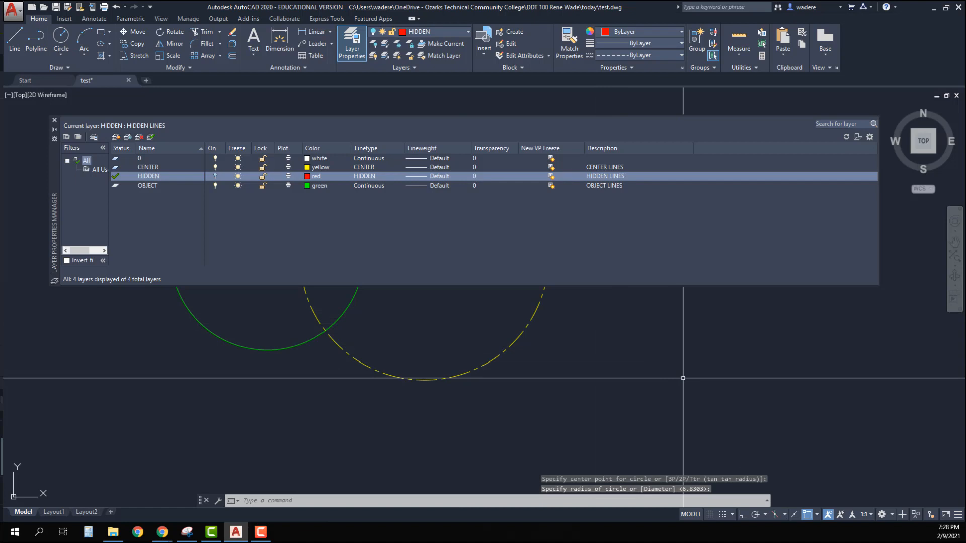
left_click(61, 38)
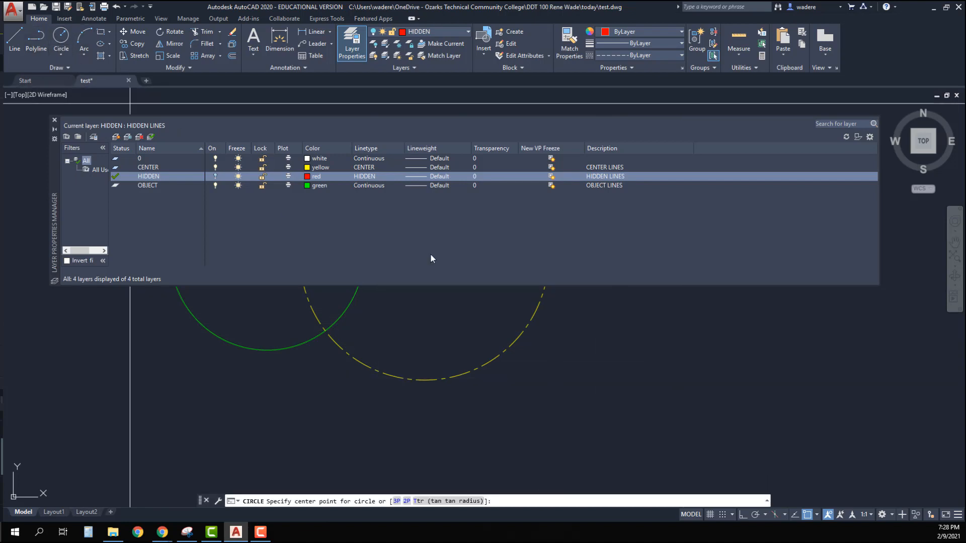
left_click(580, 367)
left_click(495, 403)
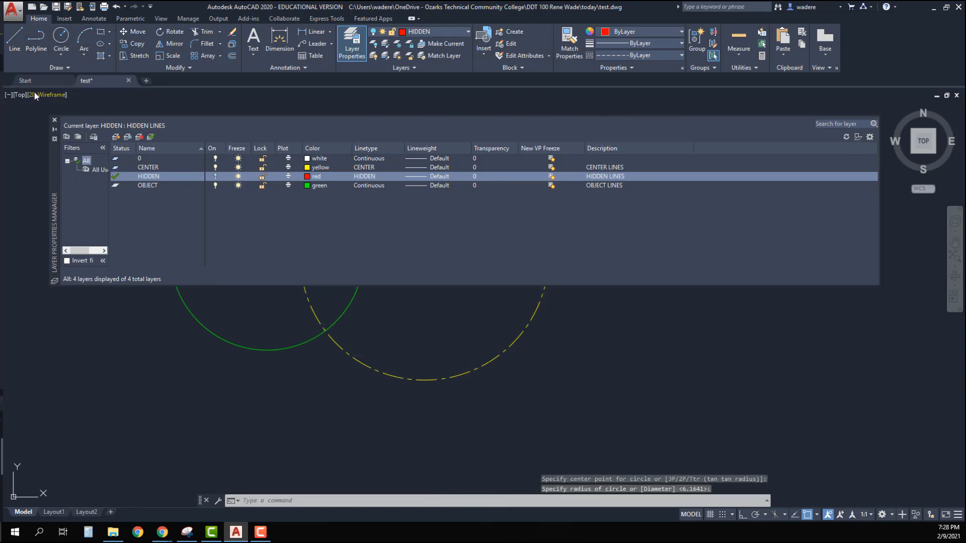
left_click(58, 38)
left_click(166, 391)
left_click(283, 425)
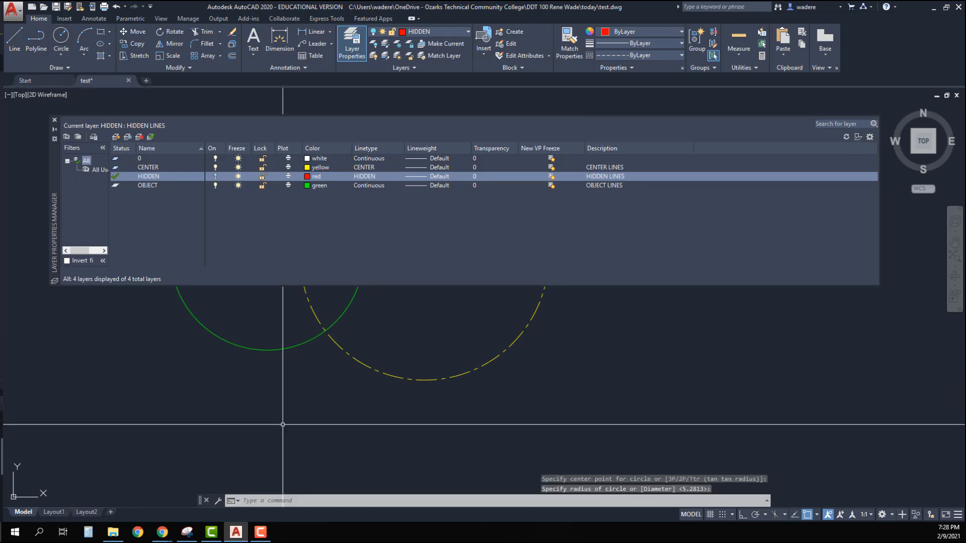
Turn the HIDDEN layer back on and erase the two extra red circles at the lower right and the one at the lower left
left_click(215, 176)
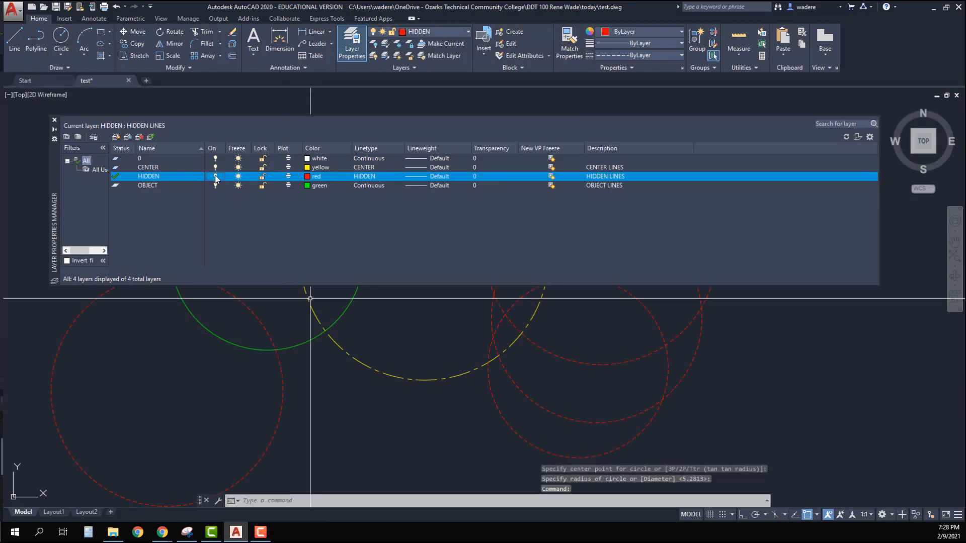
left_click(691, 434)
left_click(612, 407)
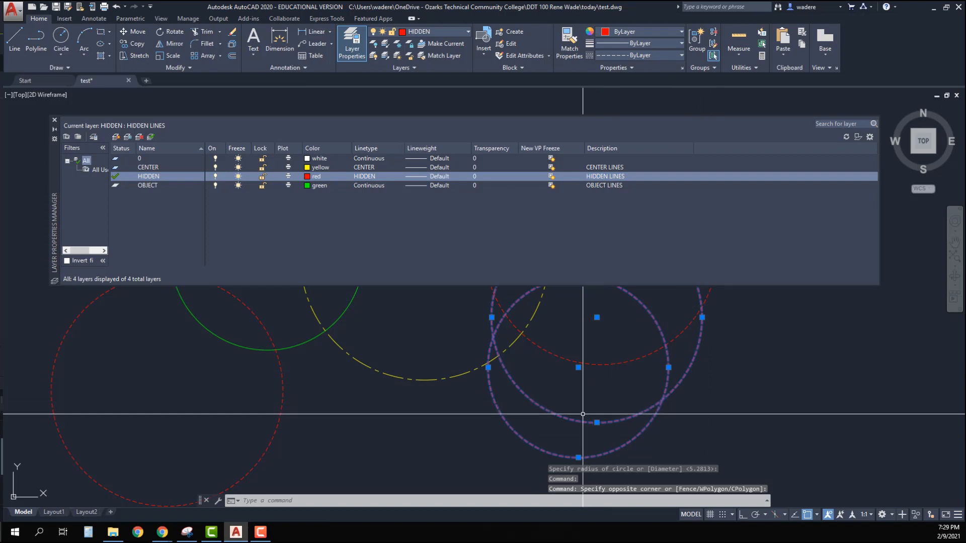
key("Delete")
left_click(282, 387)
key("Delete")
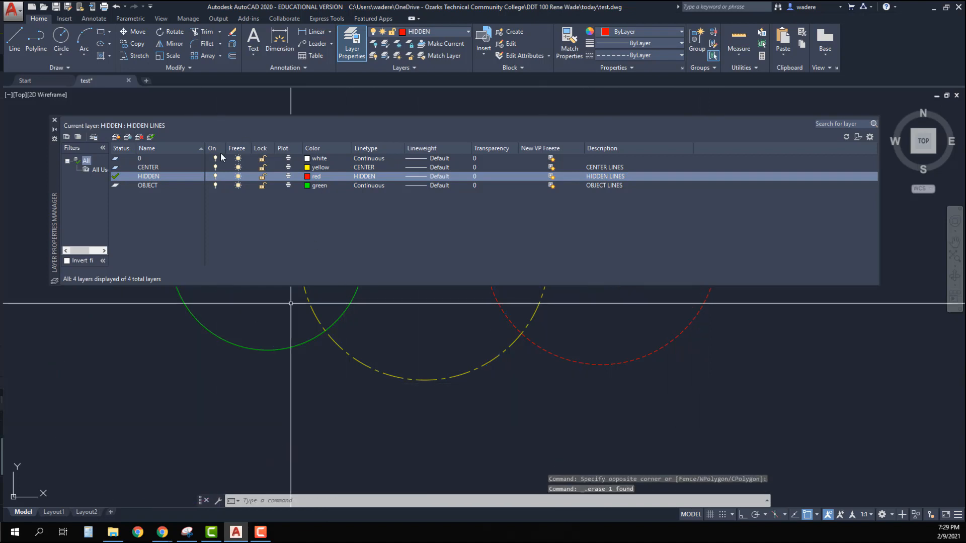
Try to freeze the current HIDDEN layer, and lock the CENTER layer
left_click(238, 176)
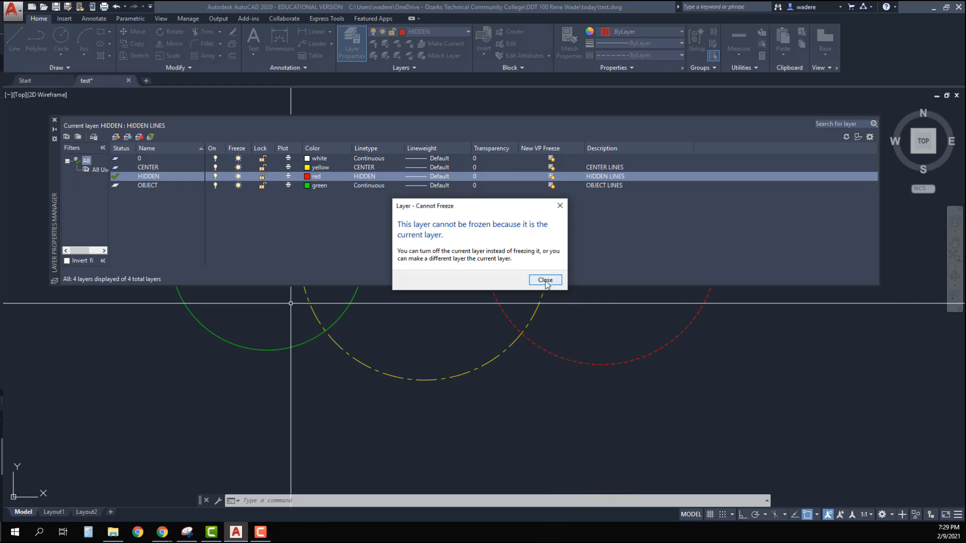
left_click(544, 281)
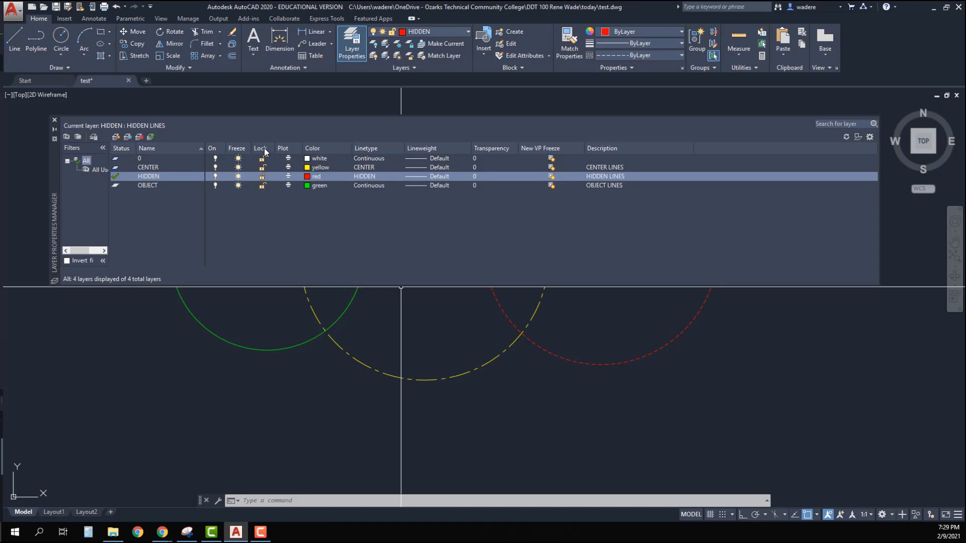
left_click(154, 170)
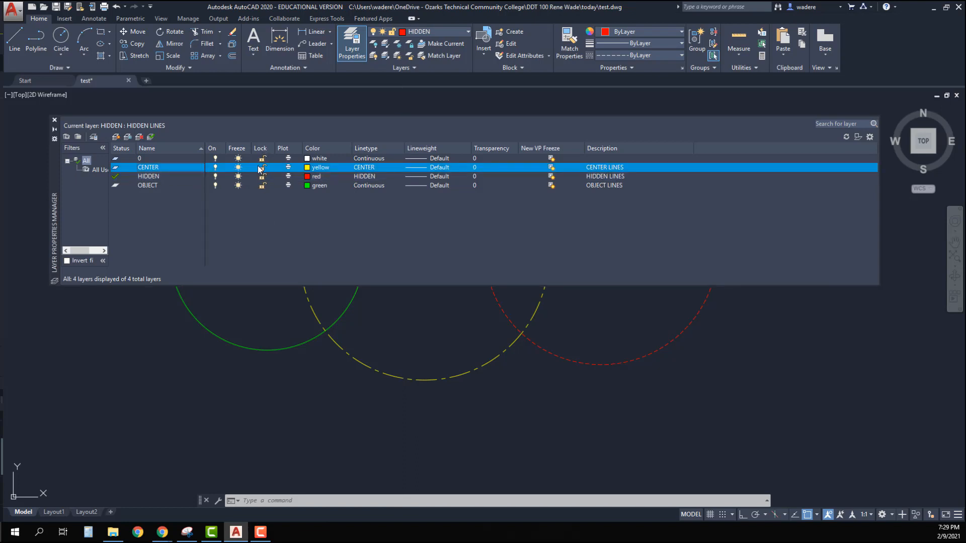
left_click(262, 167)
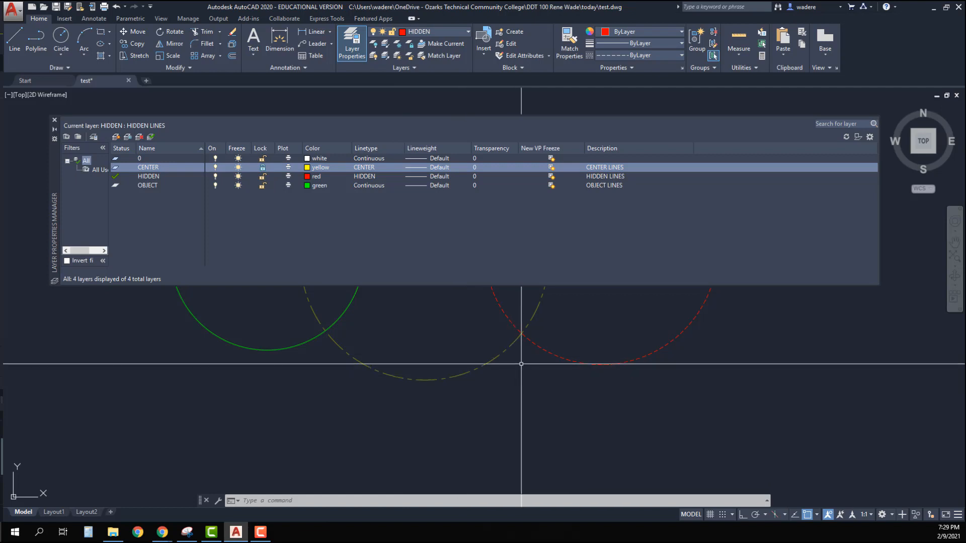
left_click(263, 169)
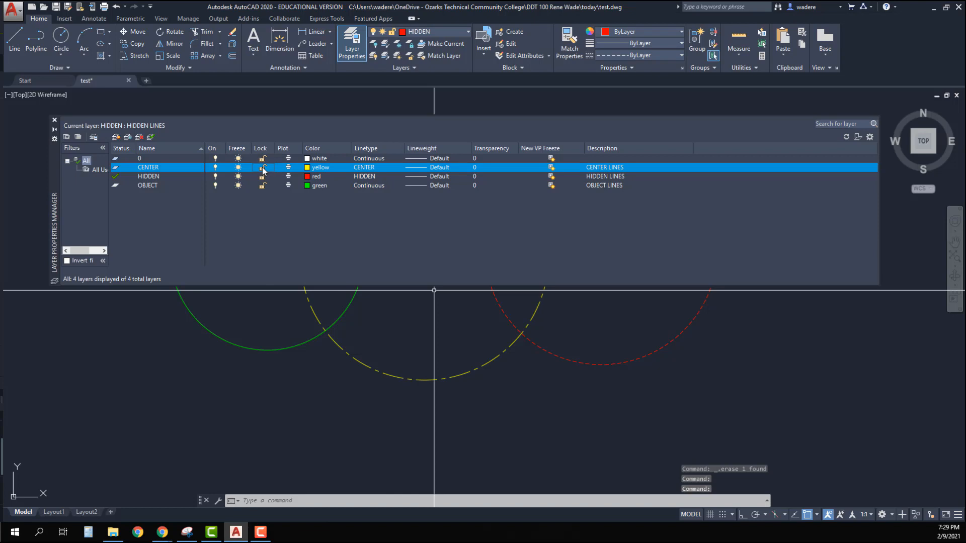
left_click(262, 169)
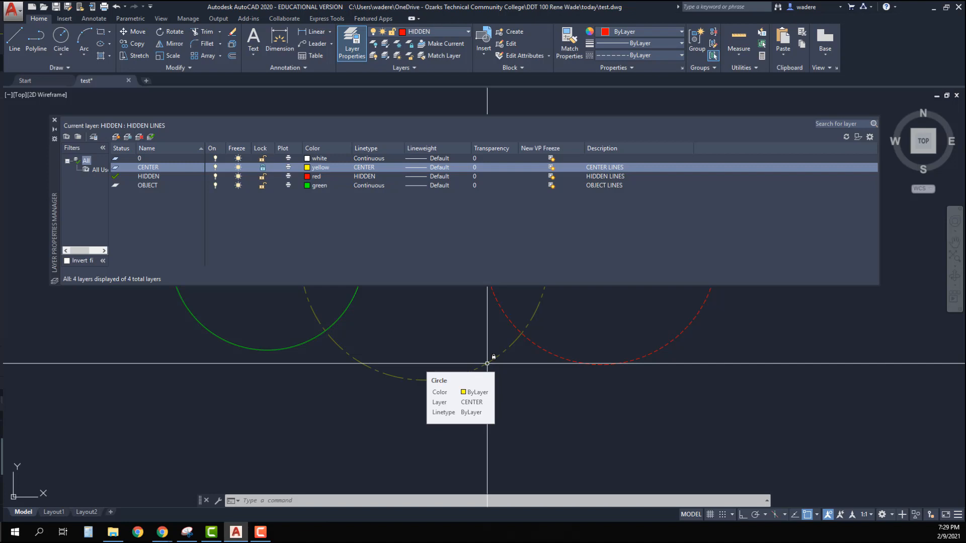
key("Escape")
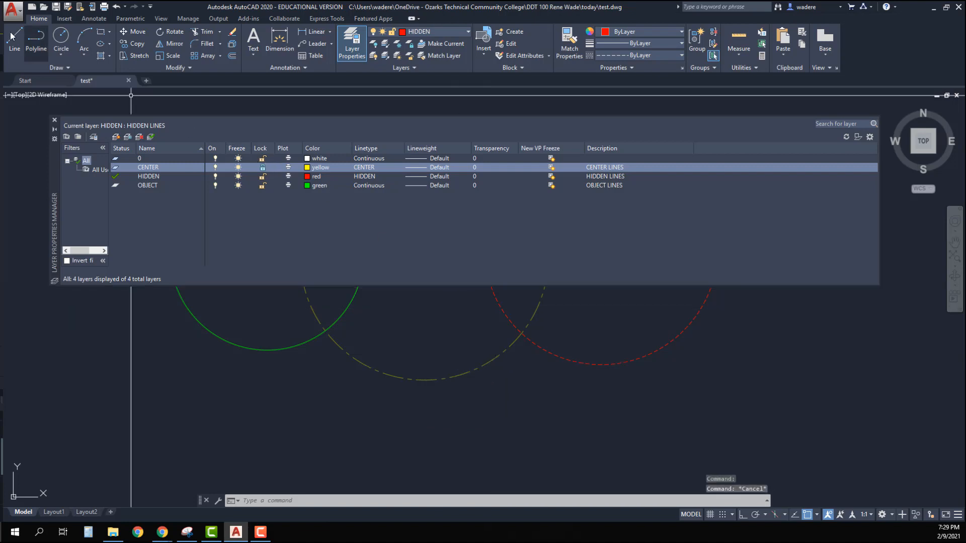
Try to move all three circles down and to the right with the CENTER layer locked, and undo the move
left_click(134, 31)
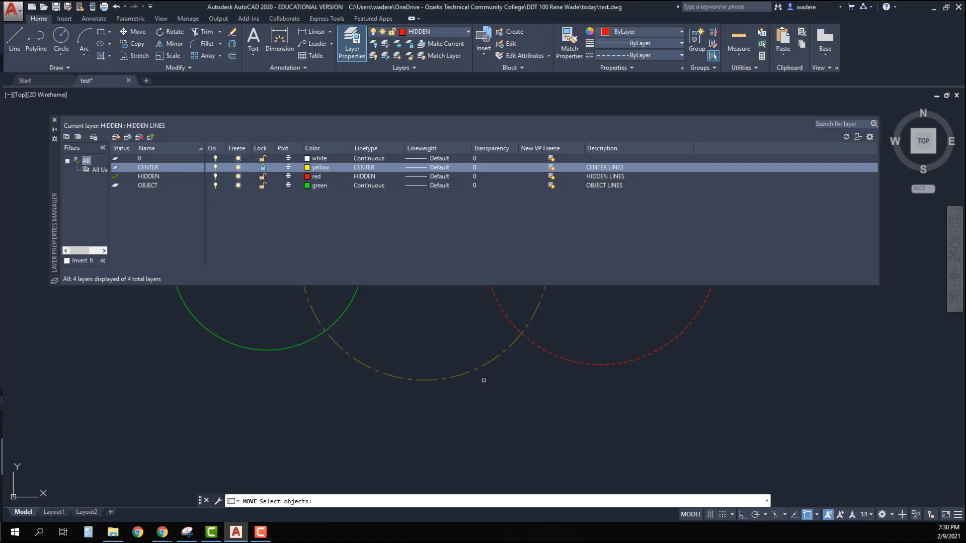
left_click(555, 410)
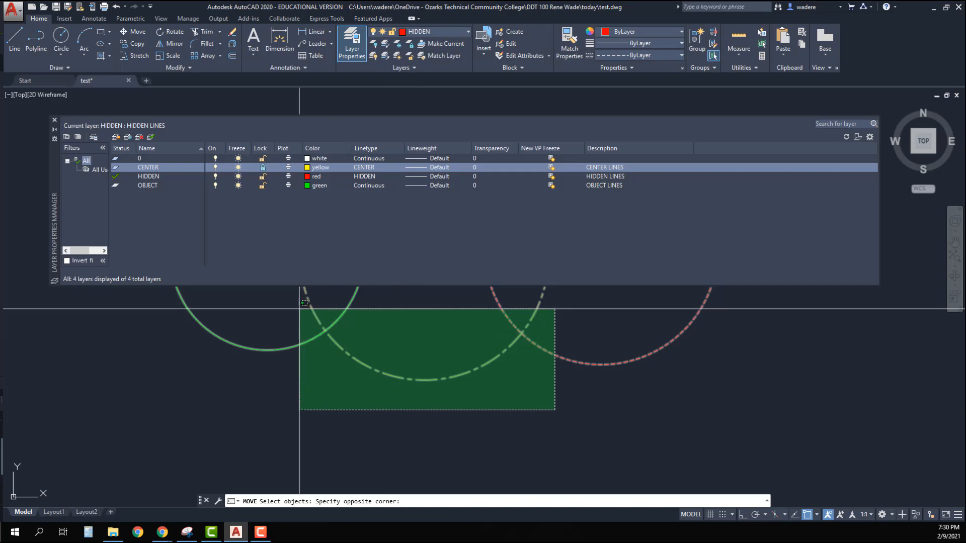
left_click(299, 309)
key("Return")
left_click(453, 343)
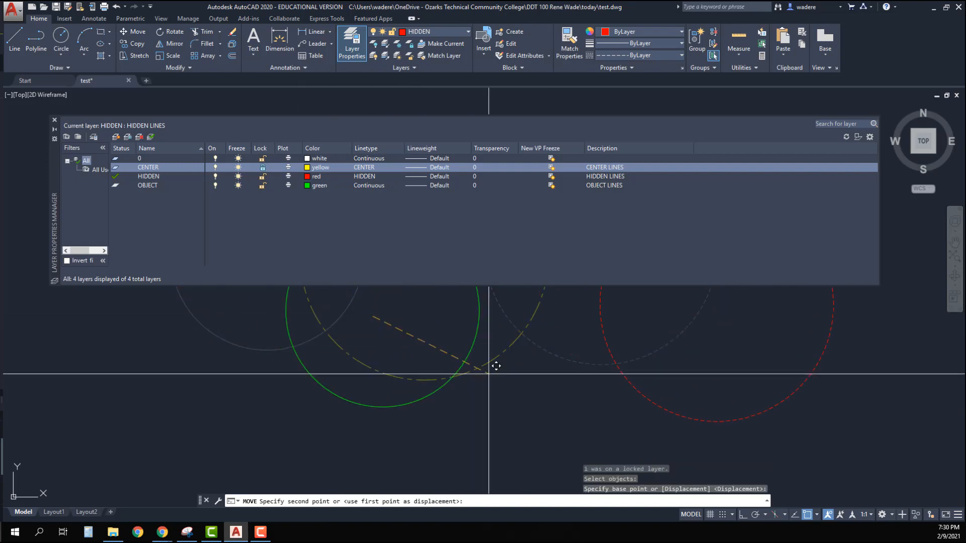
left_click(635, 424)
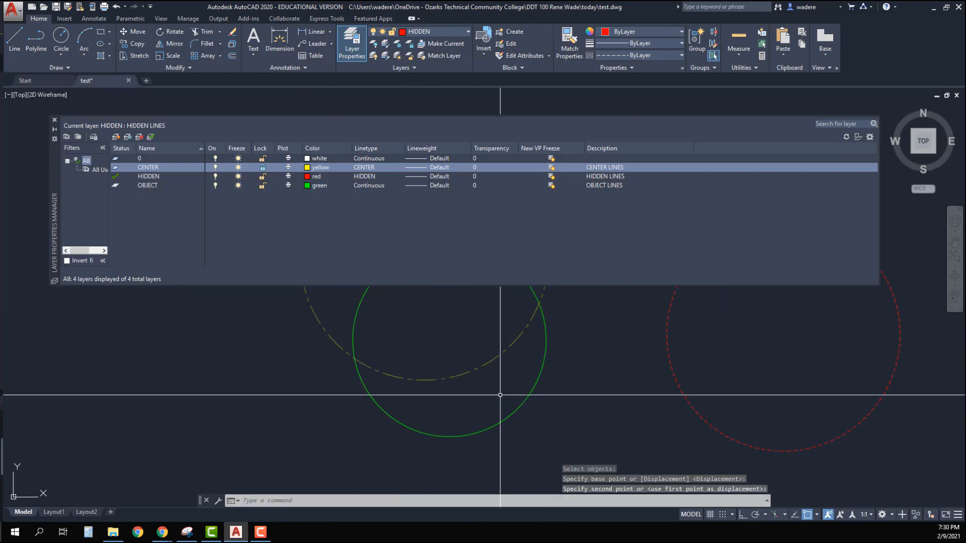
left_click(116, 7)
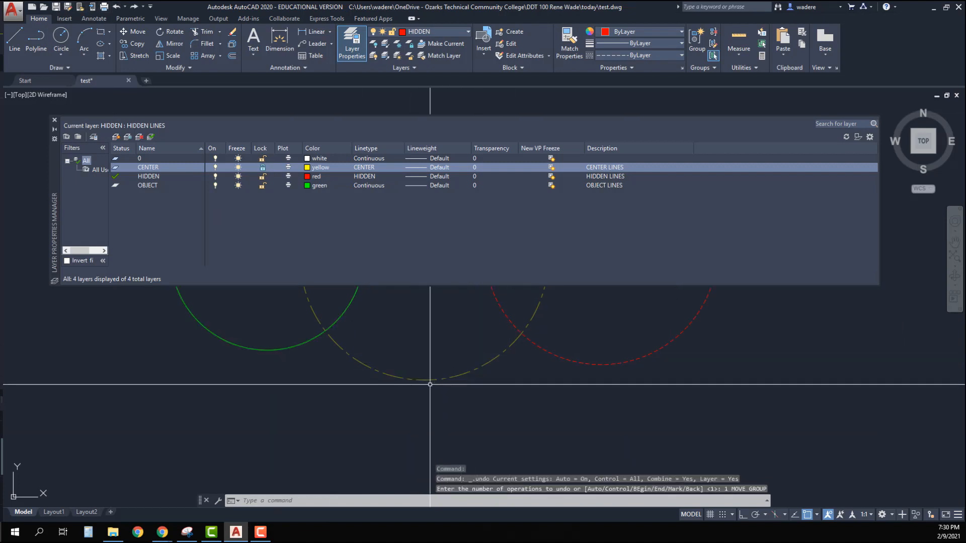
Unlock the CENTER layer, move all three circles down and to the right, and undo the move
left_click(263, 168)
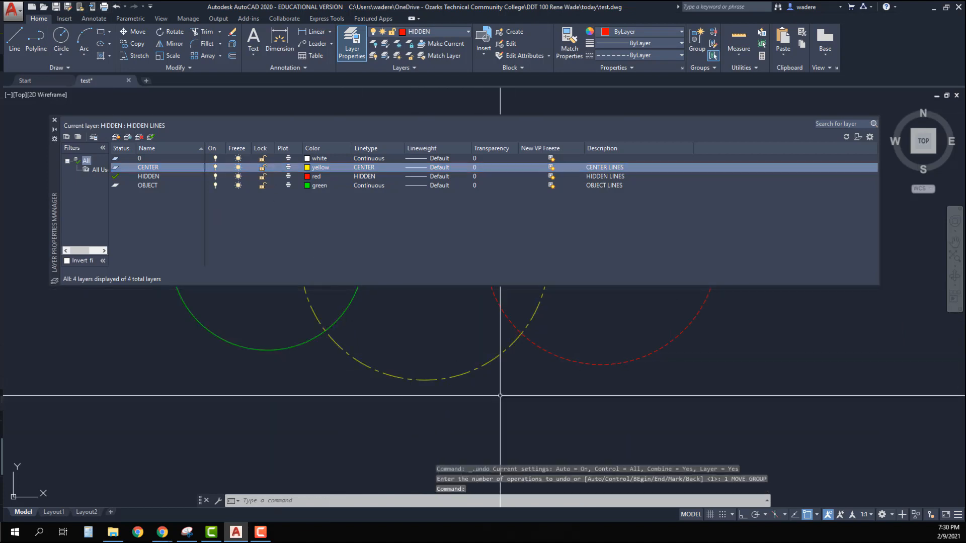
left_click(128, 33)
left_click(582, 420)
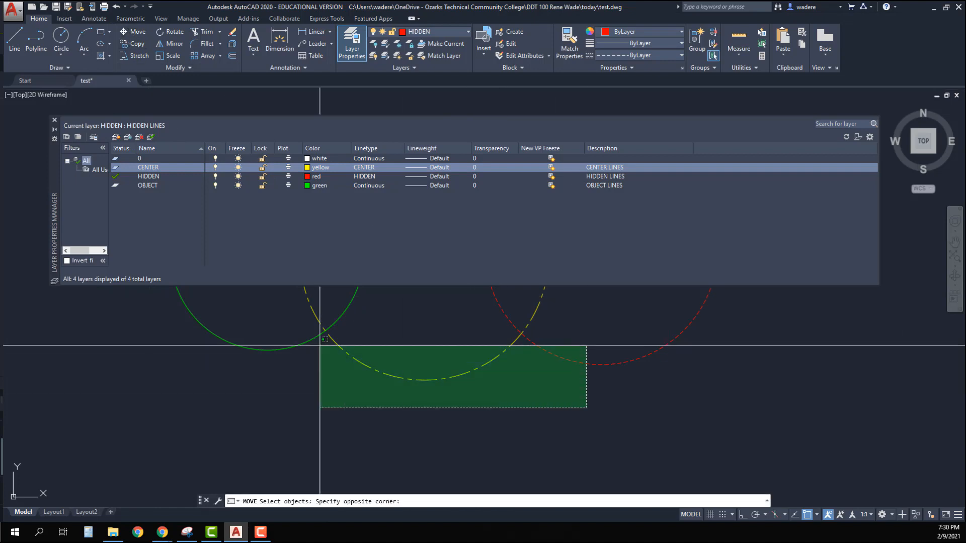
left_click(319, 345)
key("Return")
left_click(399, 341)
left_click(534, 416)
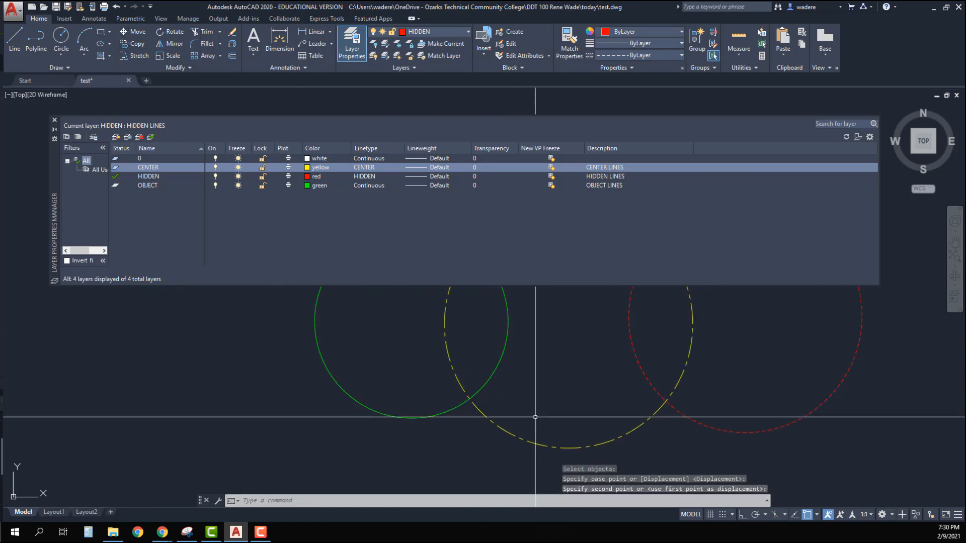
left_click(116, 7)
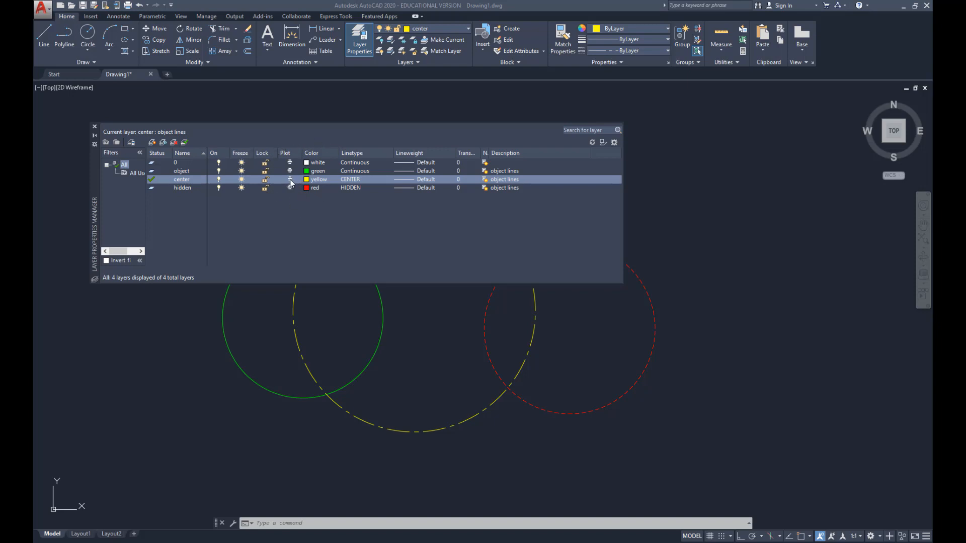
Make the center layer non-plotting and start a plot with PDF Report Writer as the printer
left_click(291, 182)
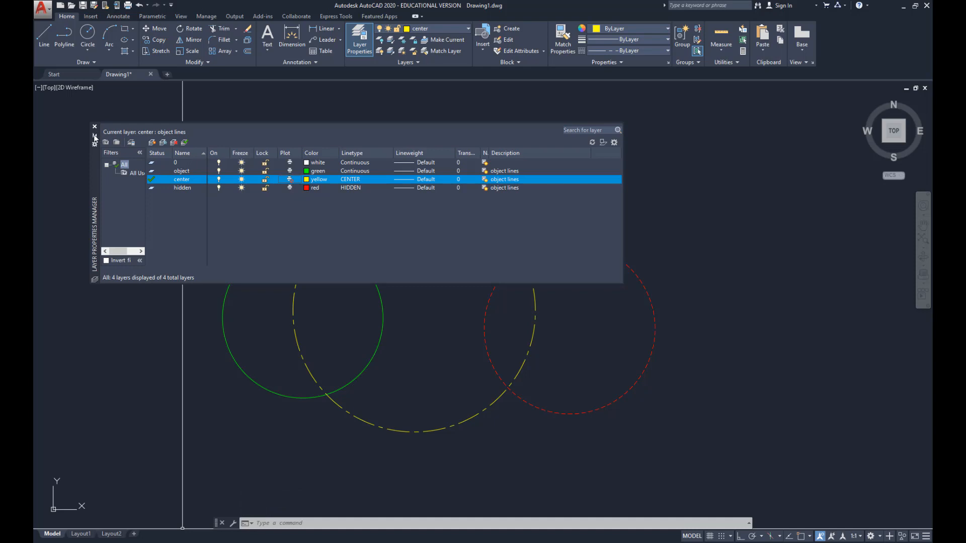
left_click(128, 5)
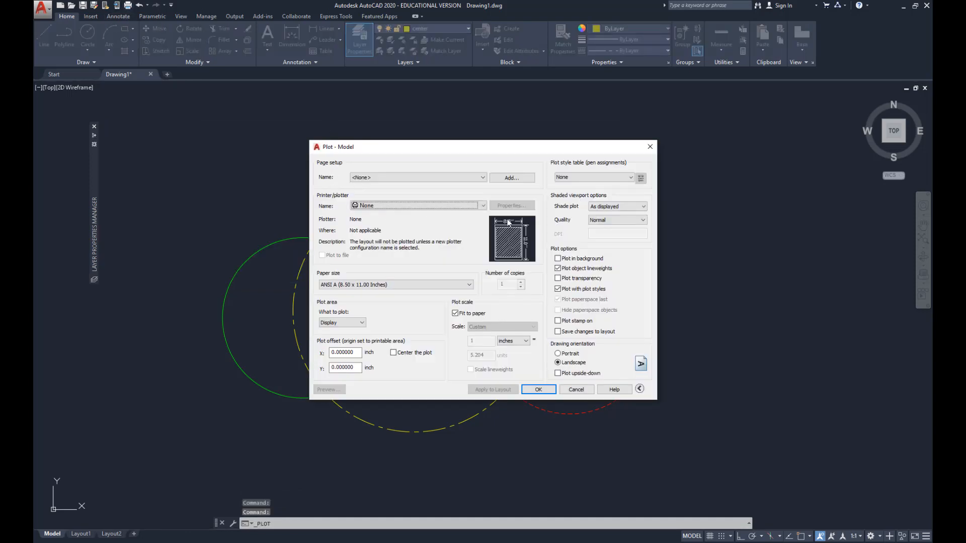
left_click(483, 206)
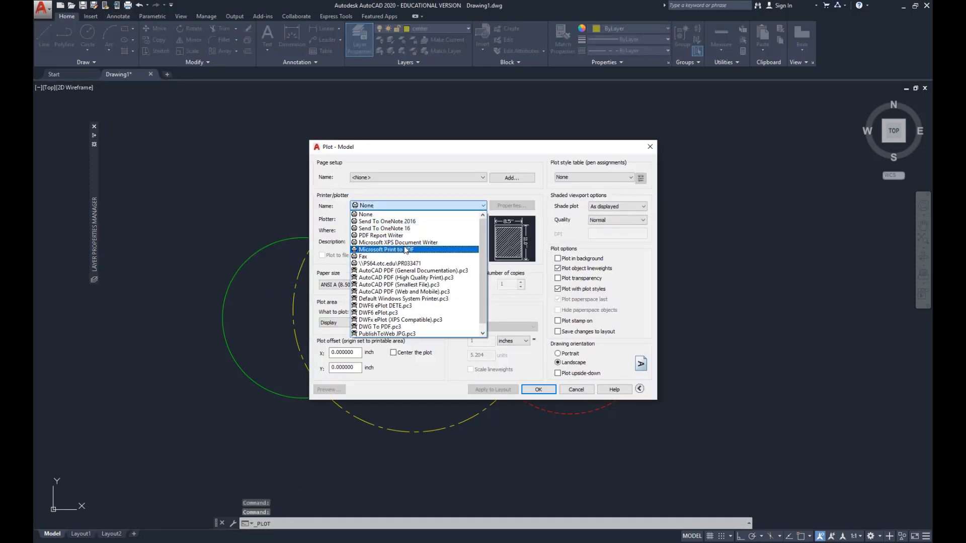
left_click(432, 235)
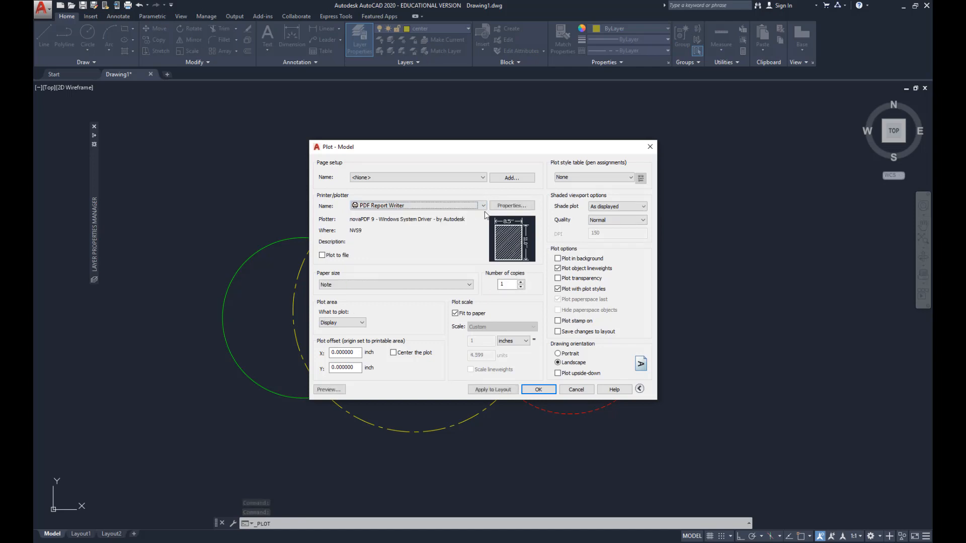
Set the plot area to a window around the three circles, preview the plot, and close the preview
left_click(362, 322)
left_click(345, 350)
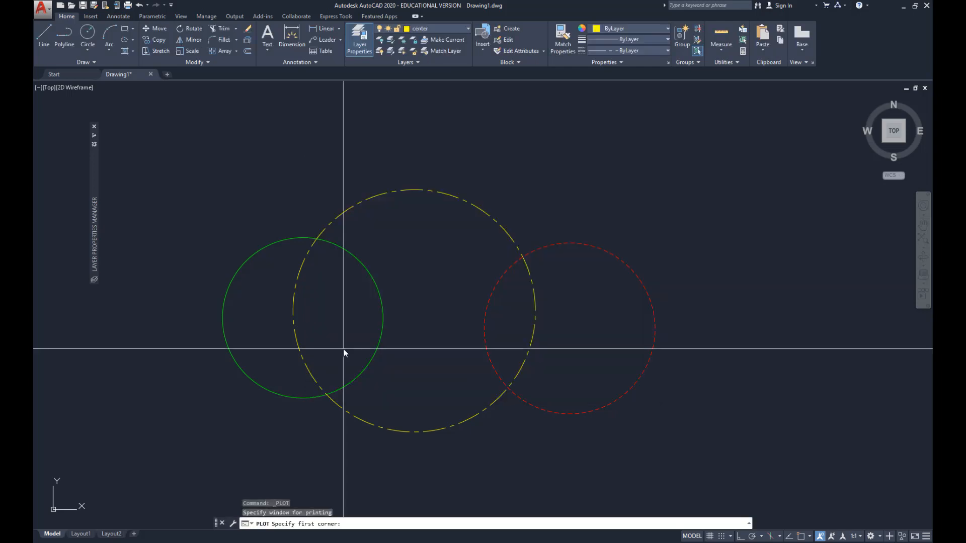
left_click(193, 156)
left_click(635, 426)
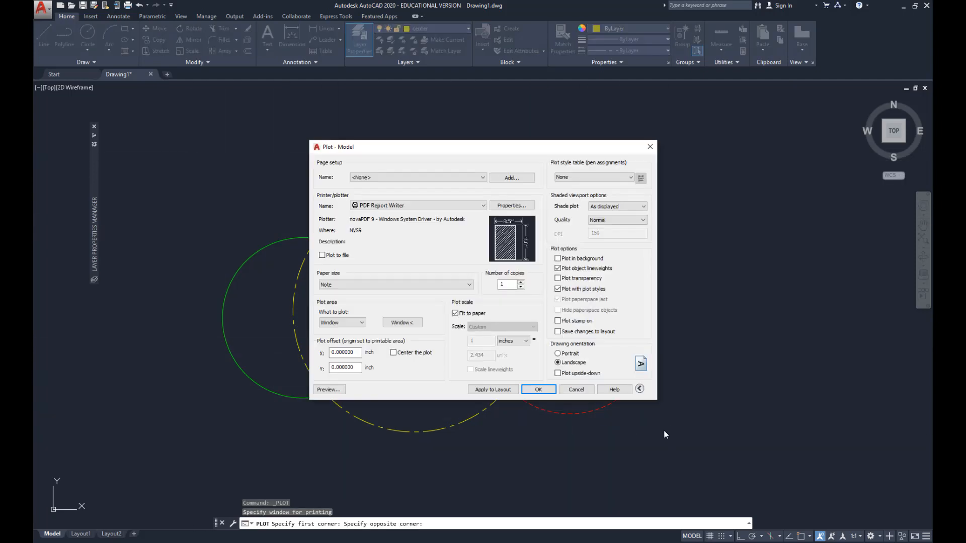
left_click(328, 390)
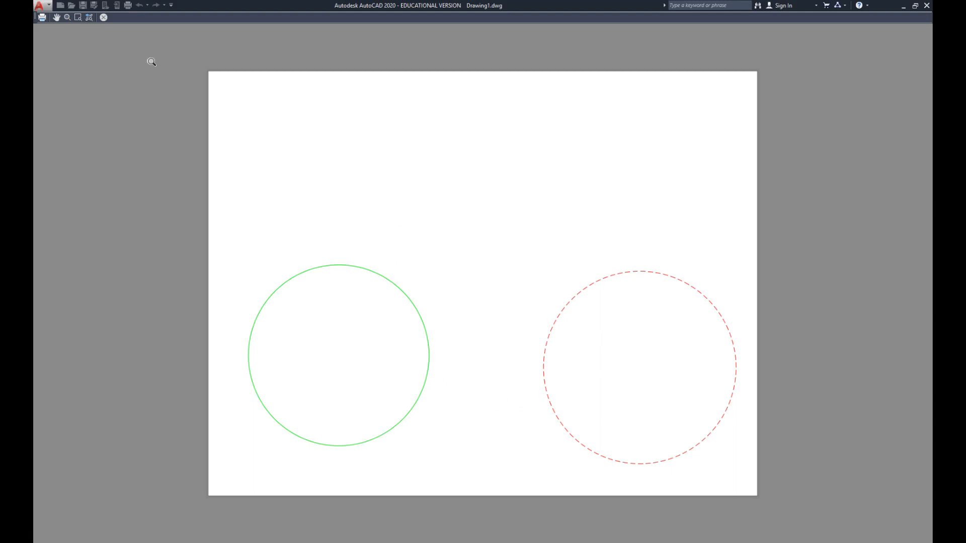
left_click(104, 18)
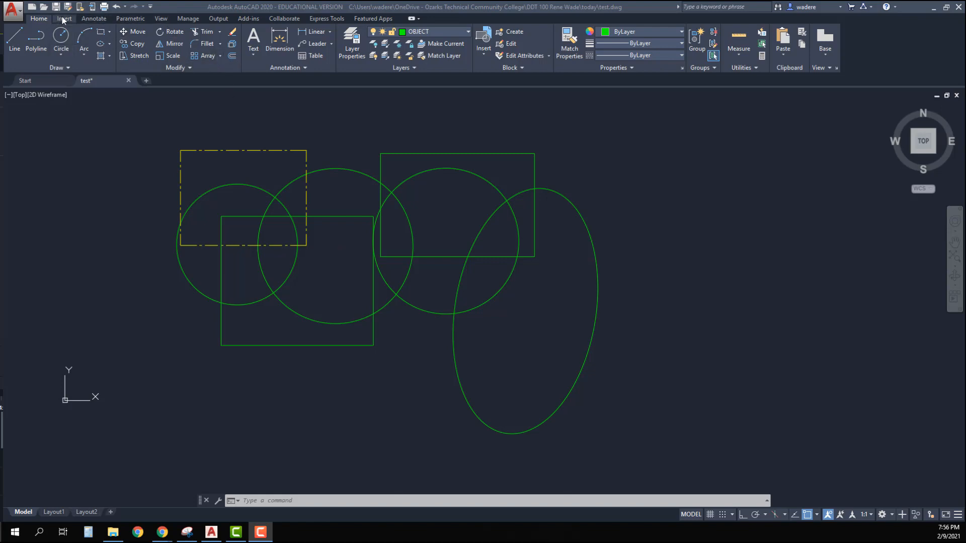
Add a center mark to the middle one of the three green circles and end the command
left_click(91, 20)
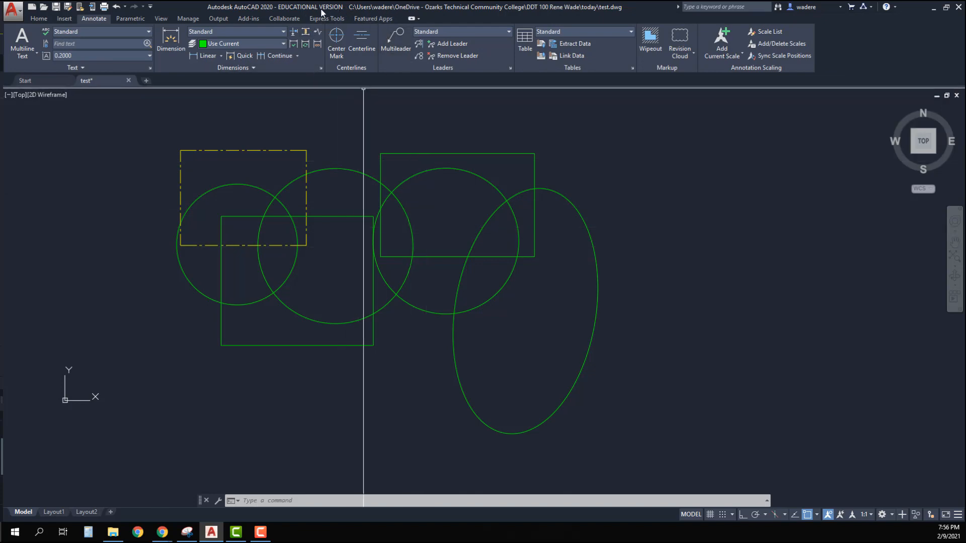
left_click(337, 38)
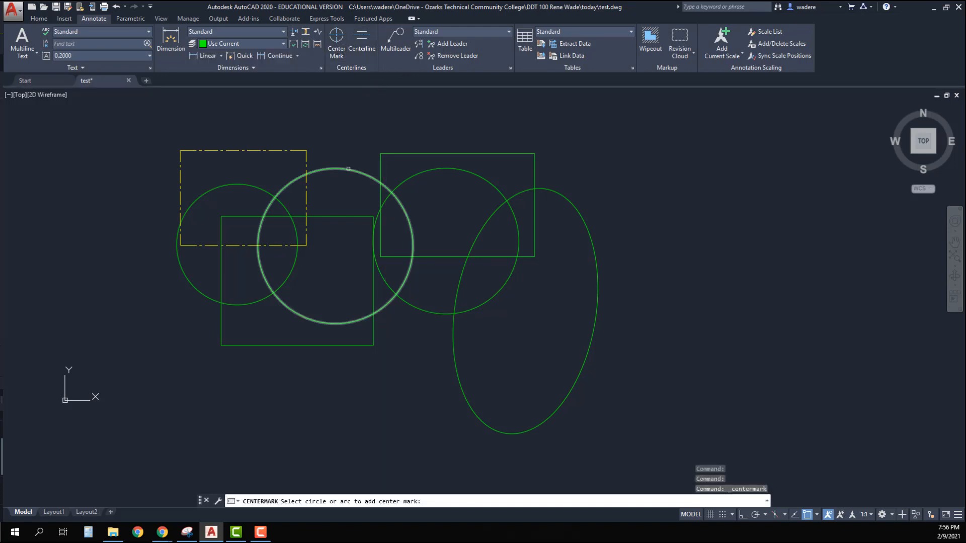
left_click(348, 168)
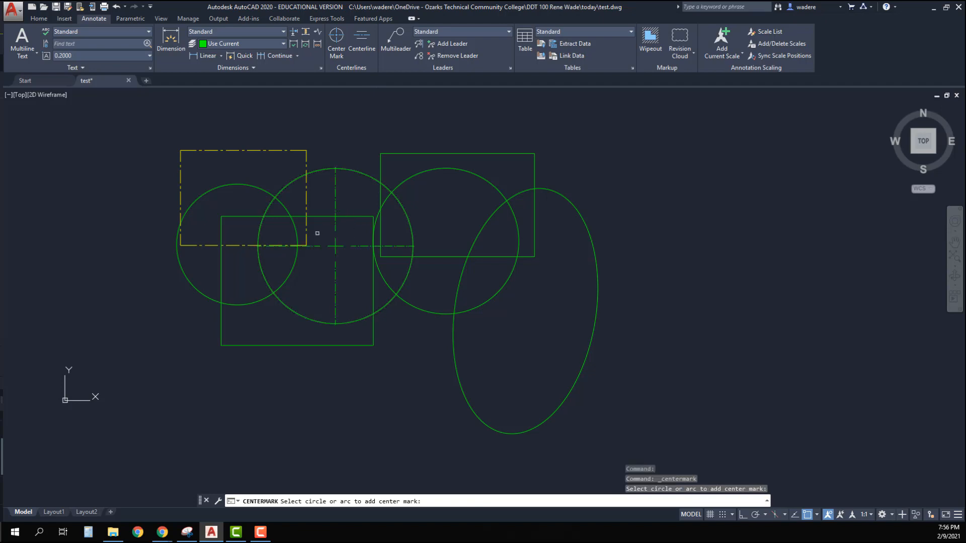
scroll(347, 243, "up", 4)
mouse_move(347, 243)
middle_mouse_down()
mouse_move(359, 336)
mouse_move(308, 301)
middle_mouse_up()
scroll(356, 322, "down", 5)
scroll(355, 319, "up", 2)
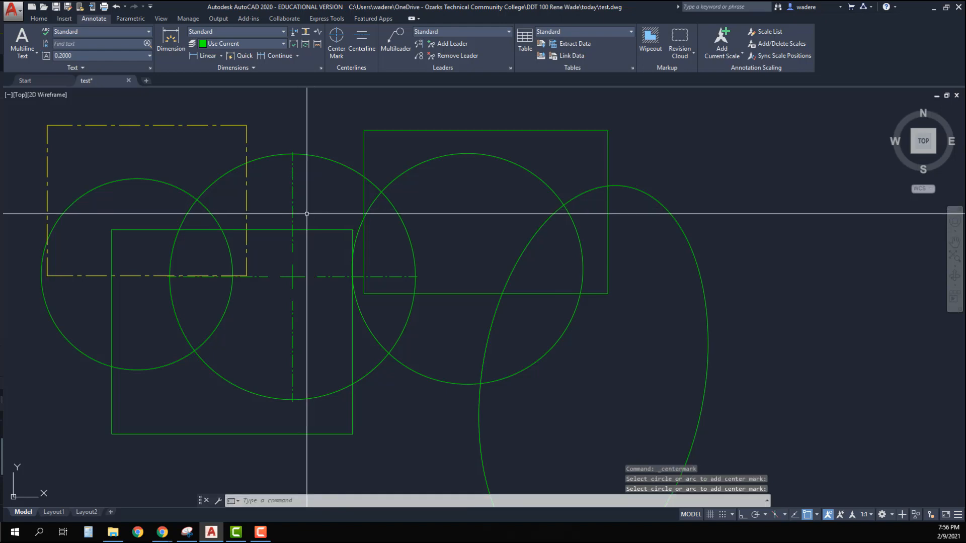
Change the middle circle's center mark to the CENTER layer and clear the selection
left_click(306, 213)
left_click(288, 205)
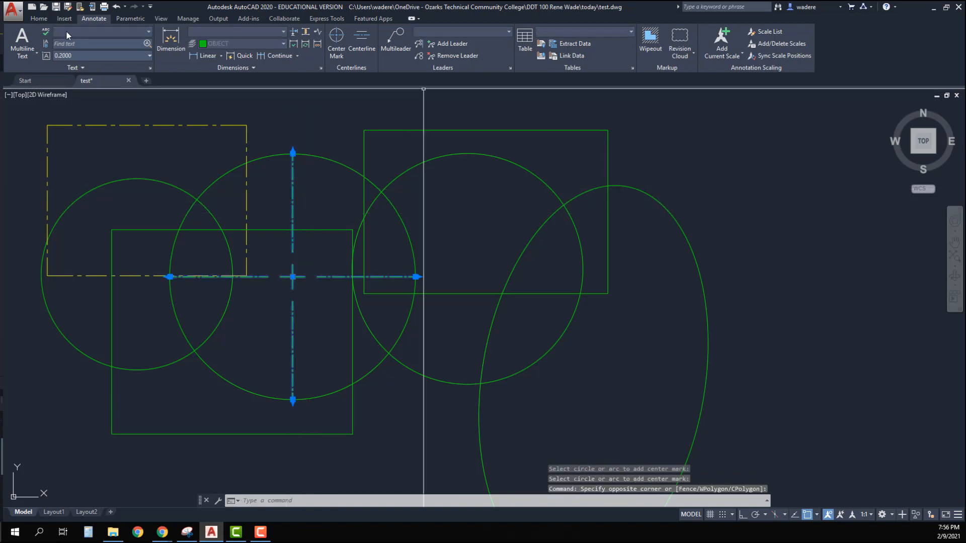
left_click(39, 18)
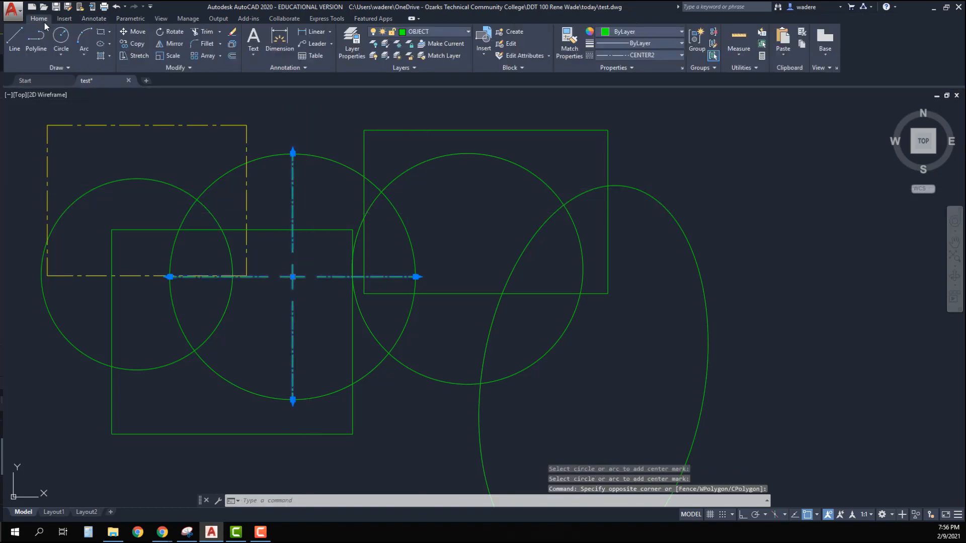
left_click(466, 31)
left_click(417, 56)
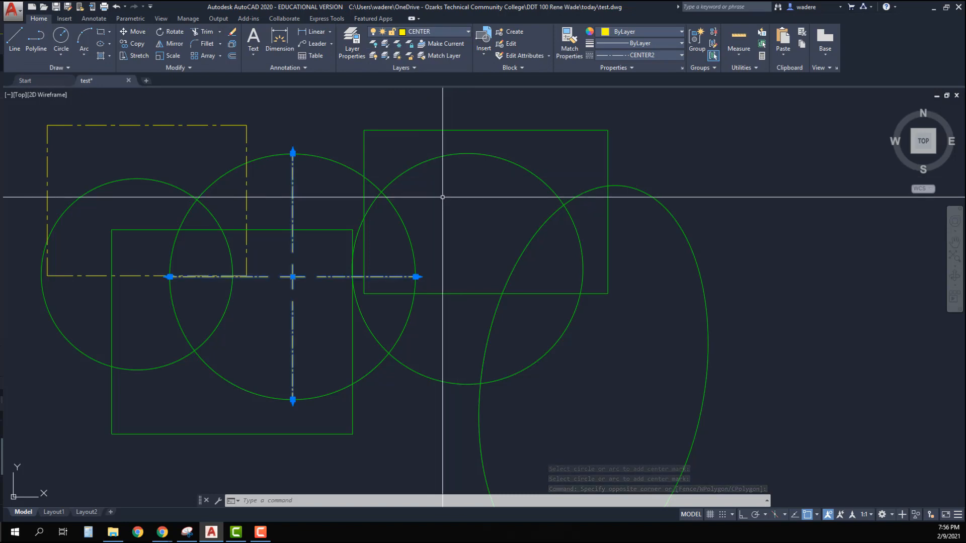
key("Escape")
key("Escape")
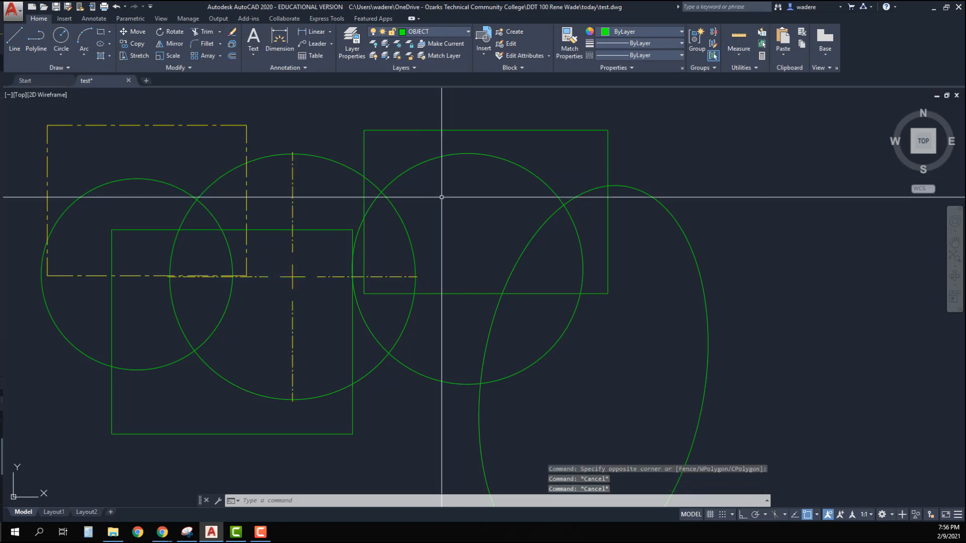
Make CENTER the current layer and add center marks to the leftmost and rightmost of the three green circles
key("Escape")
left_click(467, 31)
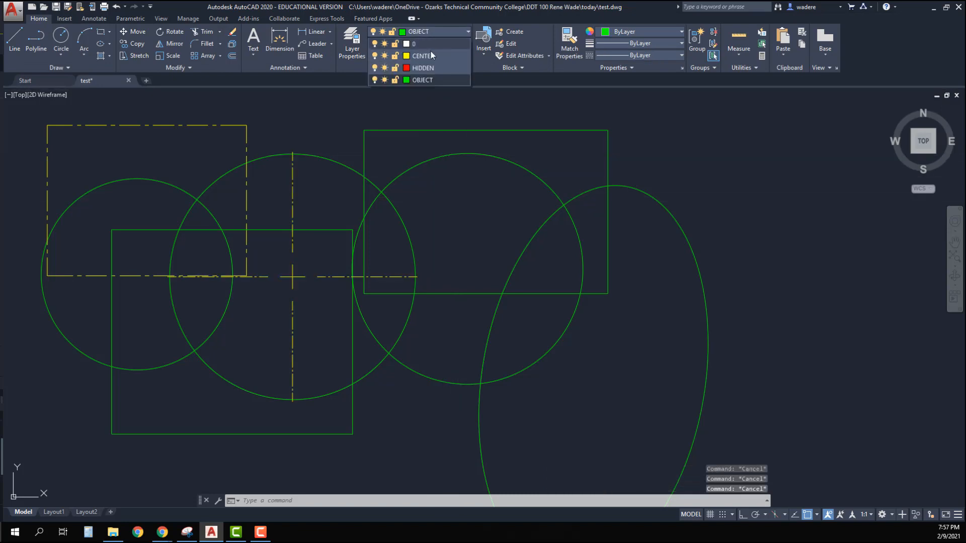
left_click(430, 56)
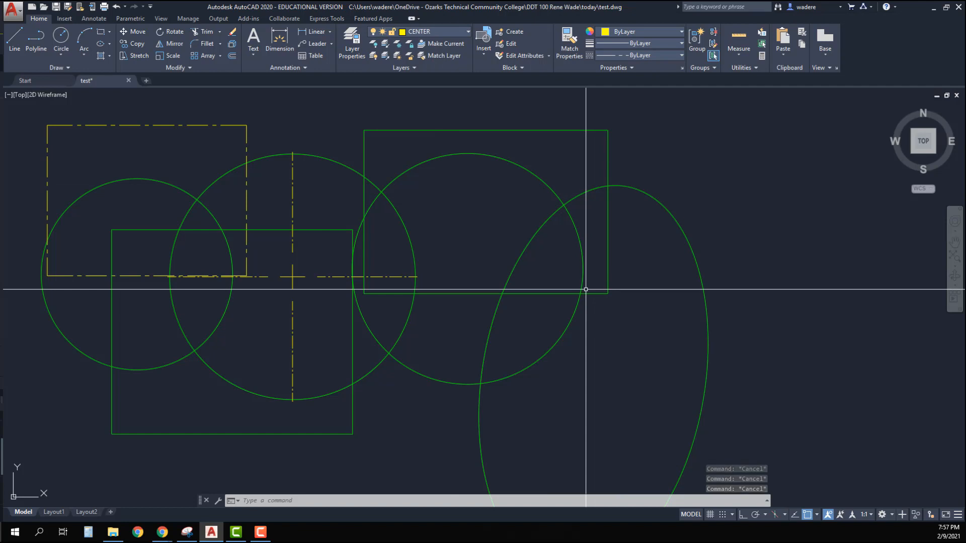
left_click(94, 18)
left_click(336, 40)
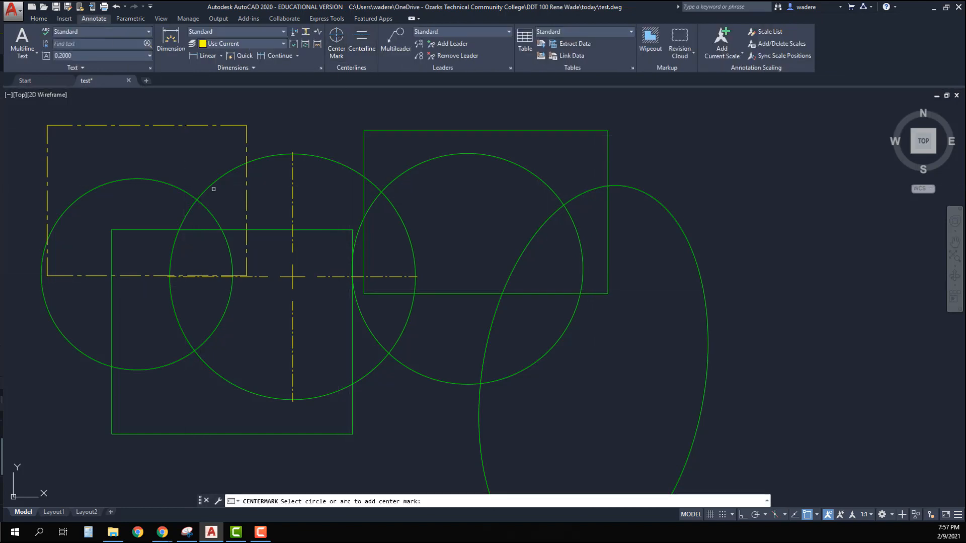
left_click(182, 187)
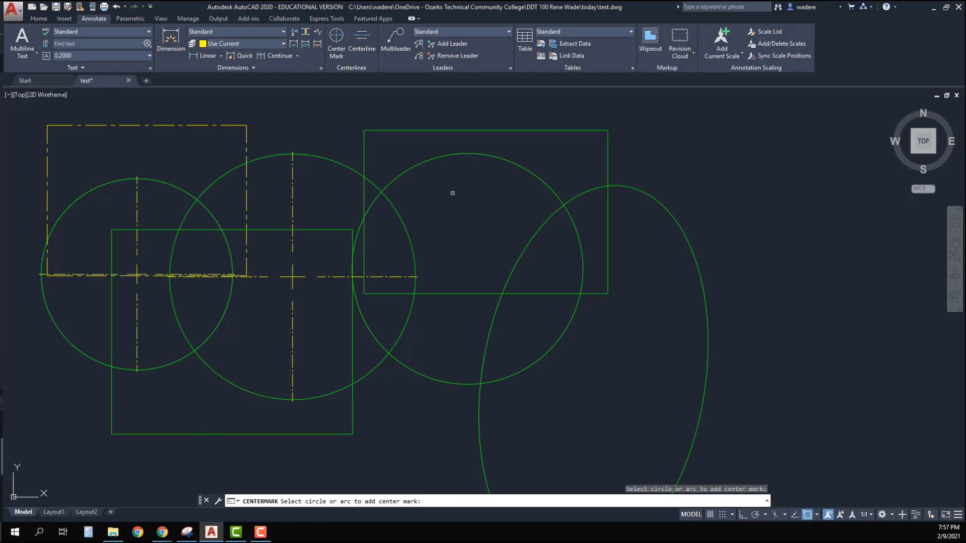
left_click(449, 158)
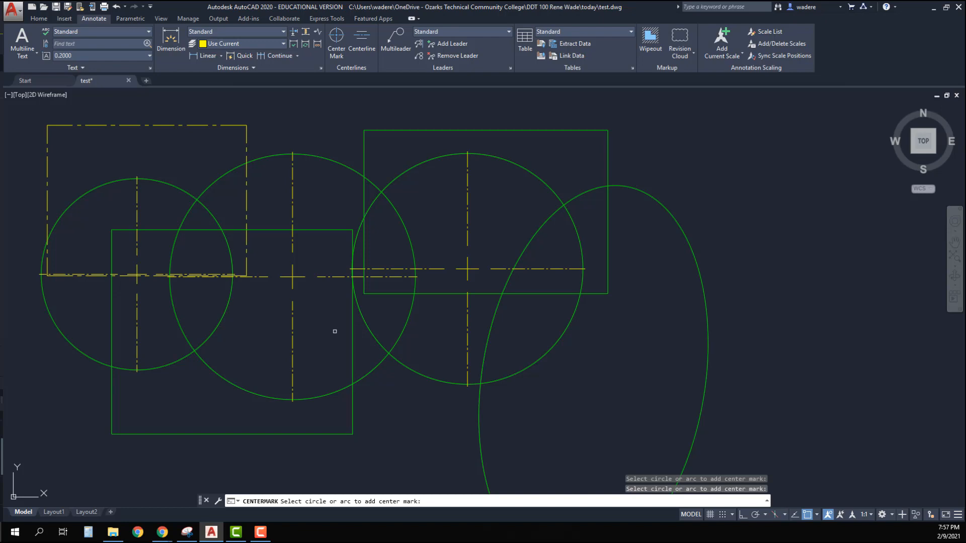
key("Return")
Stretch all four ends of the middle circle's center mark outward, taking the horizontal ends to the neighbouring circles' vertical centerlines
left_click(295, 276)
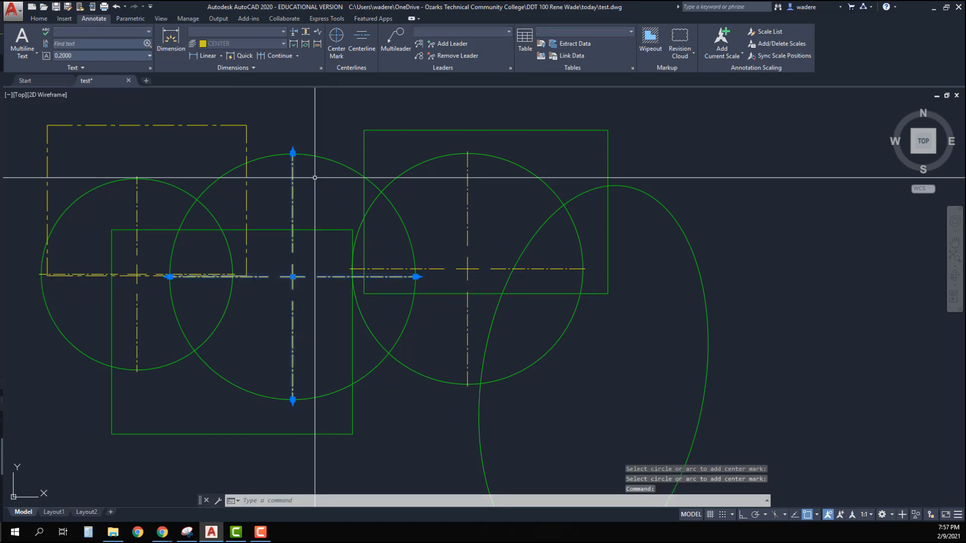
left_click(293, 152)
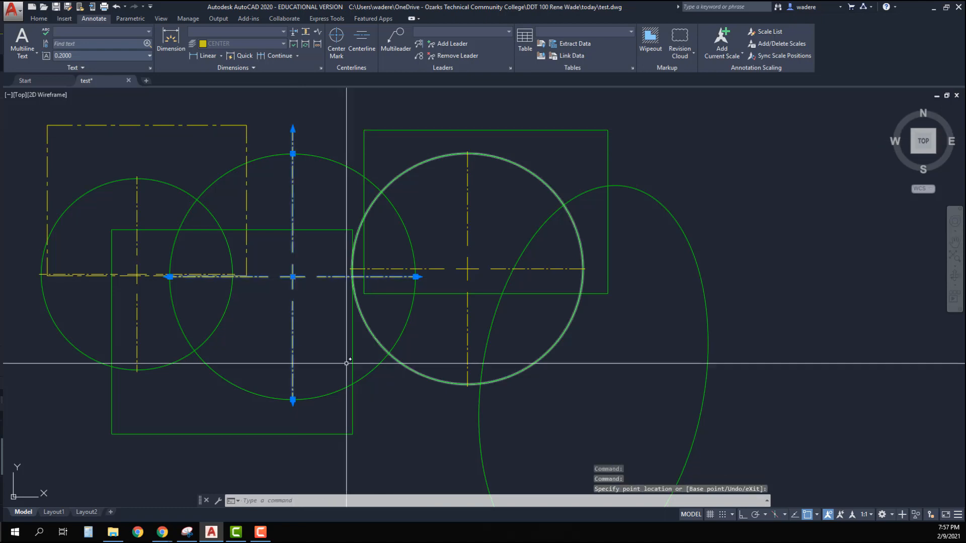
left_click(169, 276)
left_click(136, 276)
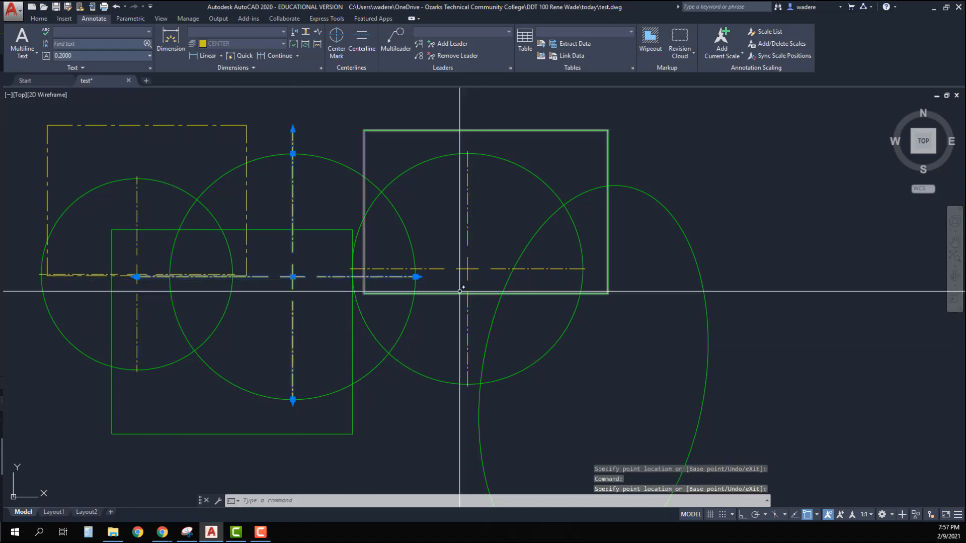
left_click(415, 276)
left_click(467, 276)
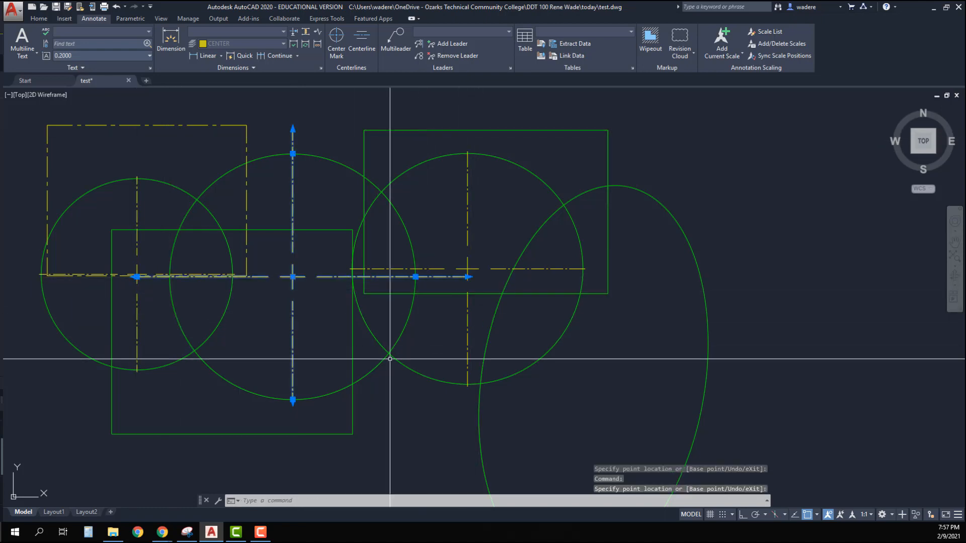
left_click(293, 400)
left_click(293, 450)
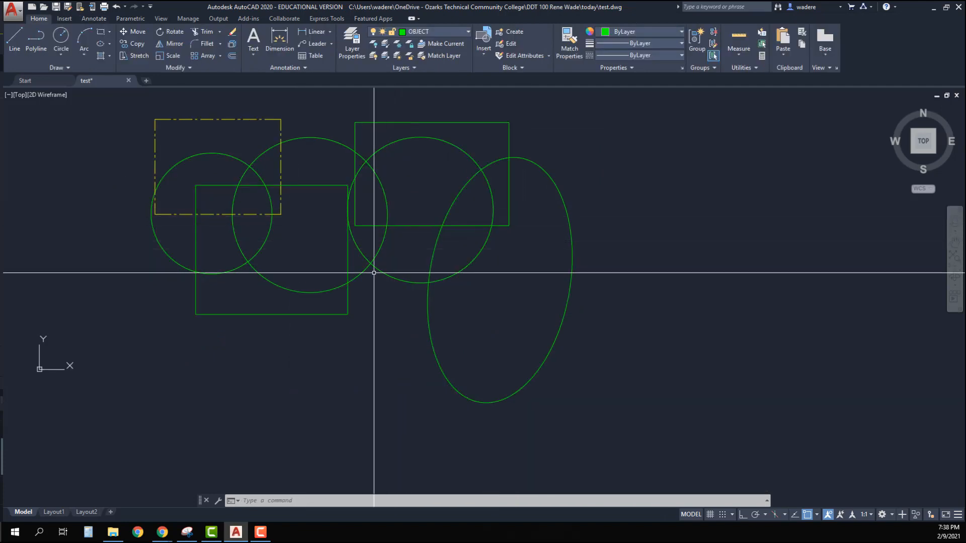
middle_click_drag(327, 267, 347, 291)
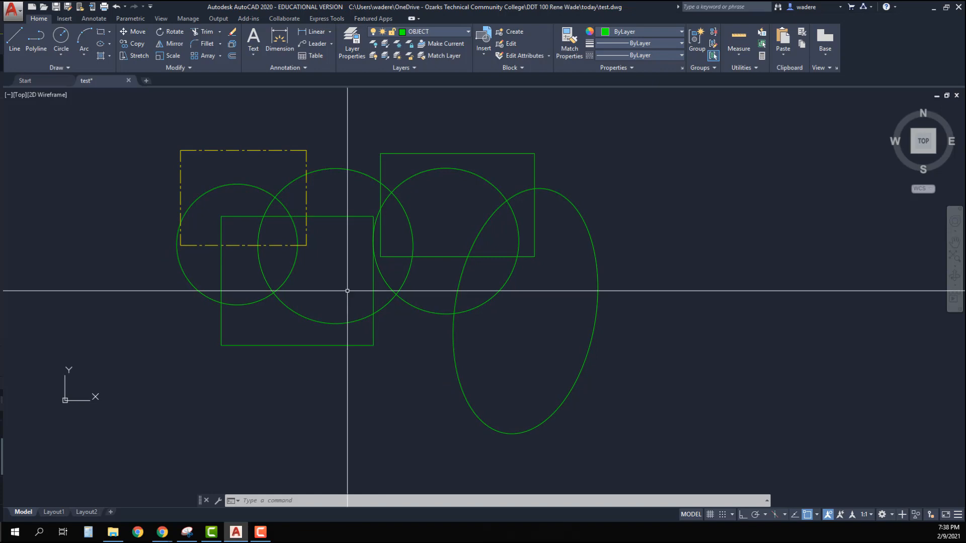